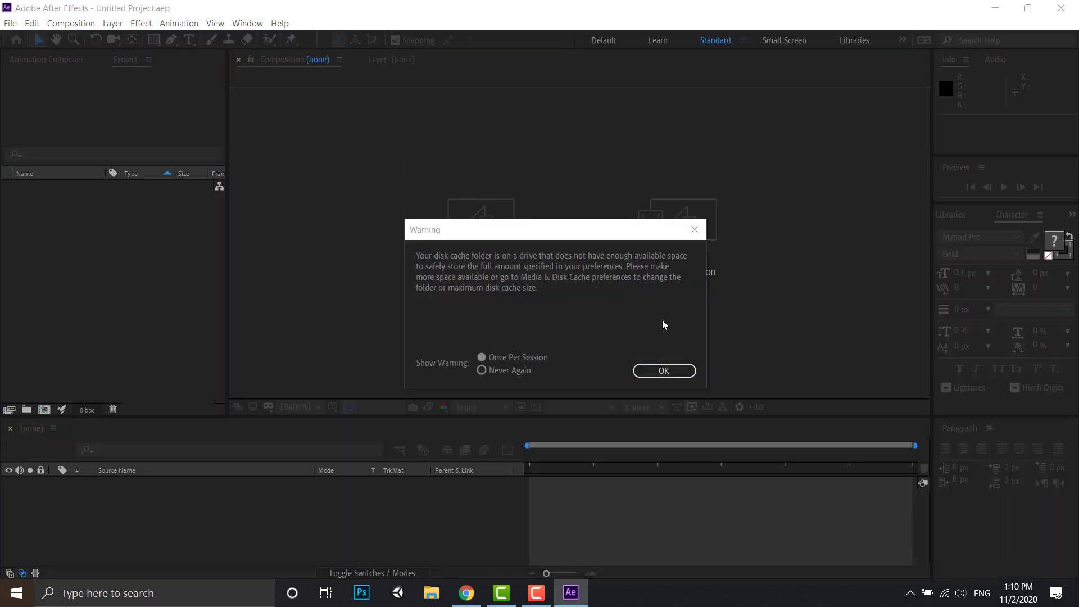
- Dismiss the disk cache warning and start a new composition named Latihan Text Reveal with the HDV/HDTV 720 25 preset
left_click(659, 370)
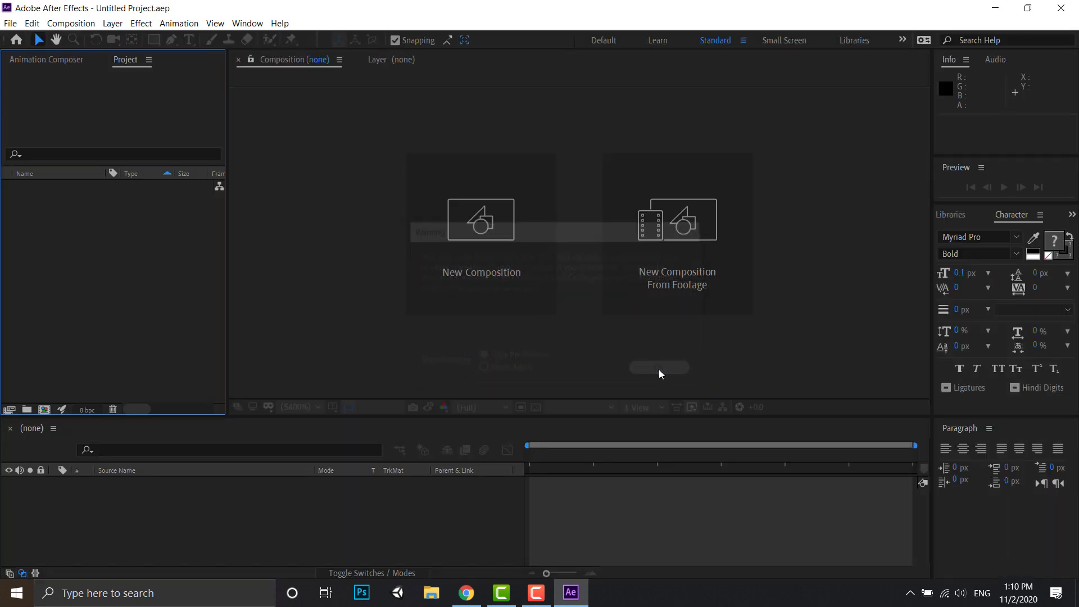
left_click(83, 24)
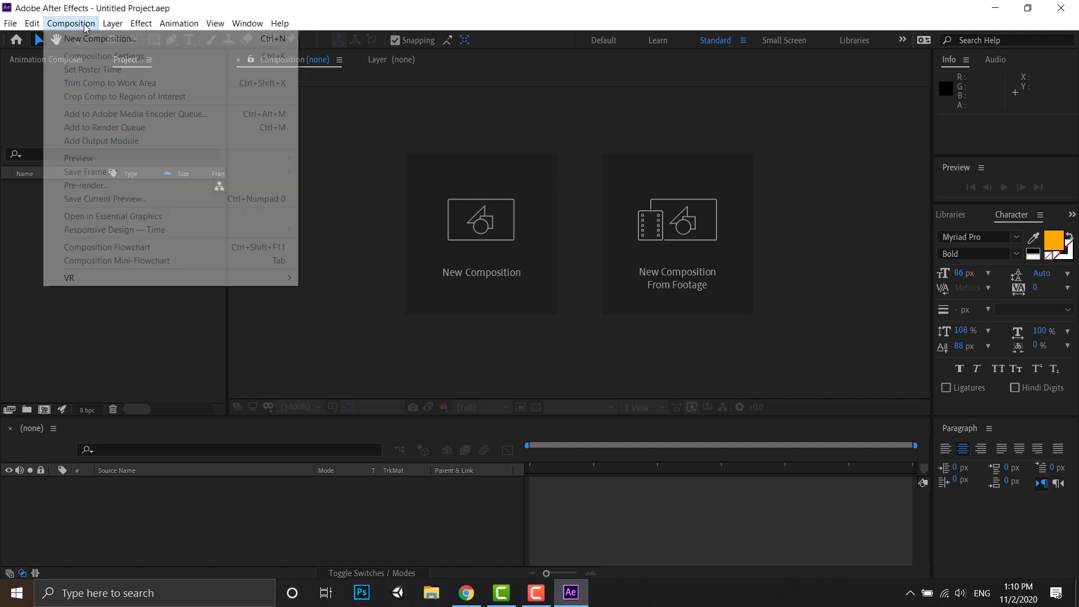
left_click(97, 38)
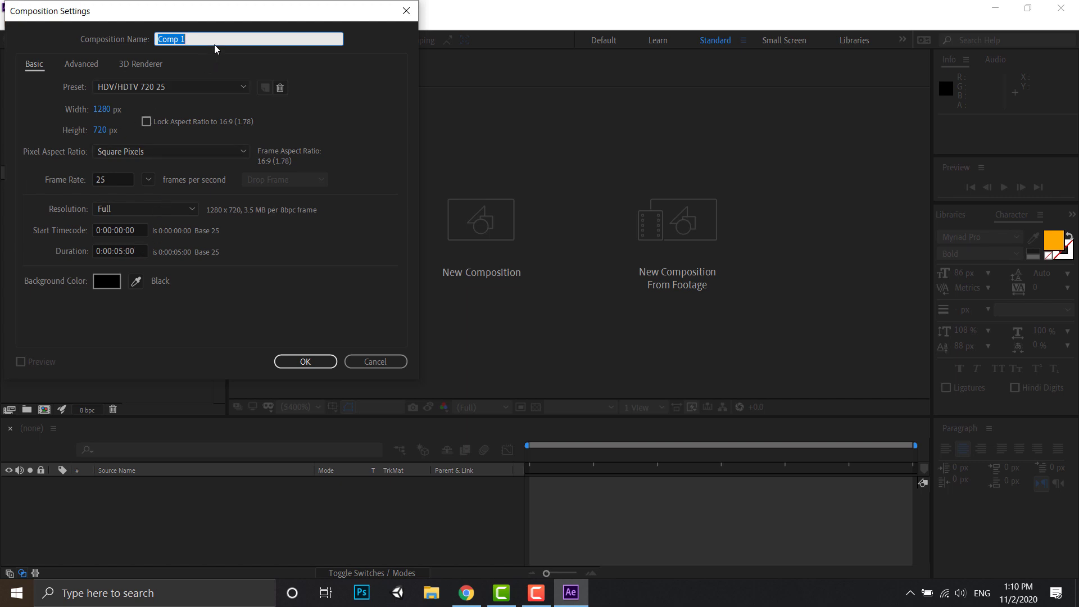
type("Latihan Text Reveal")
left_click(191, 87)
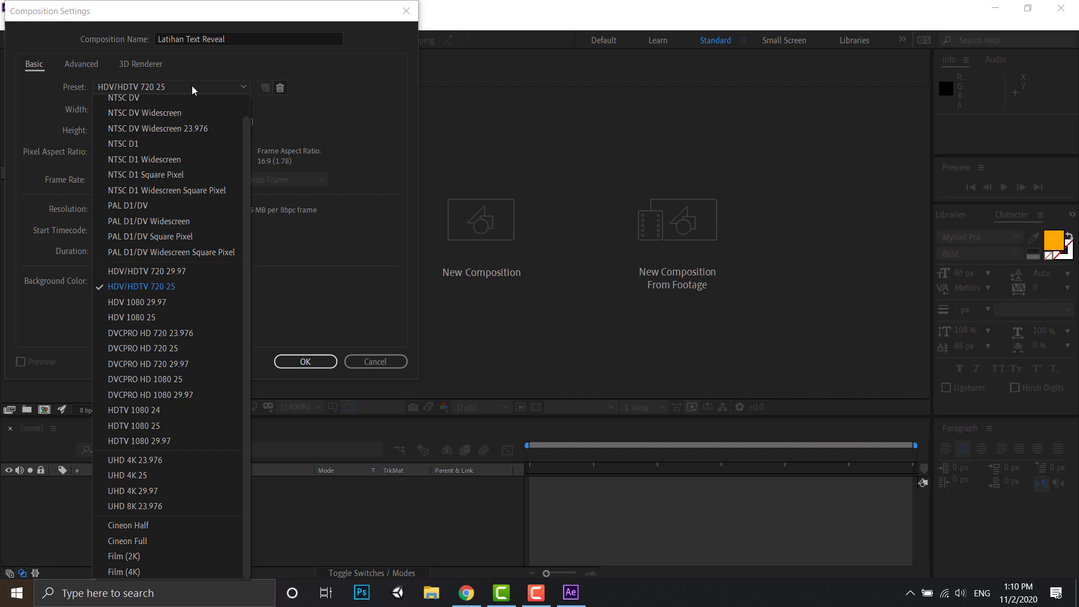
left_click(183, 286)
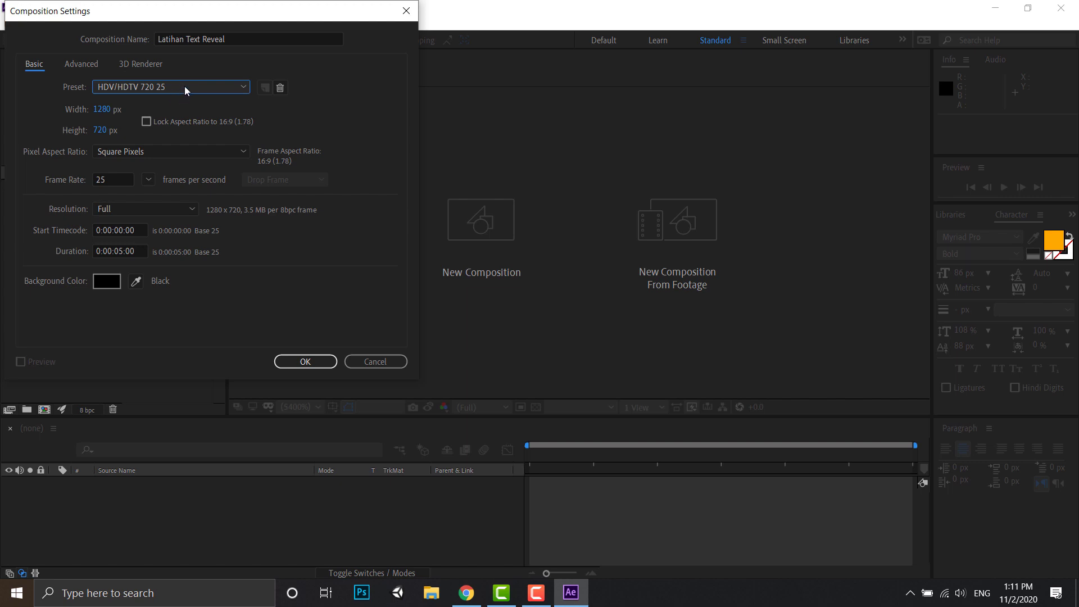
- Set the duration to 0:00:10:00 with a black (000000) background and create the composition
left_click(119, 250)
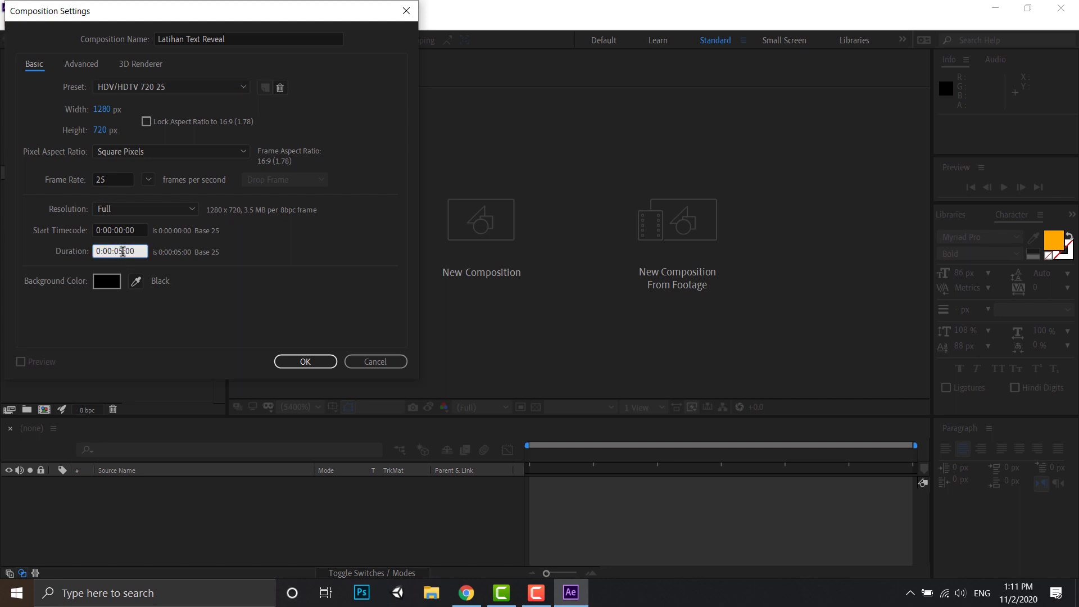
left_click_drag(123, 252, 121, 253)
type("10")
left_click(106, 283)
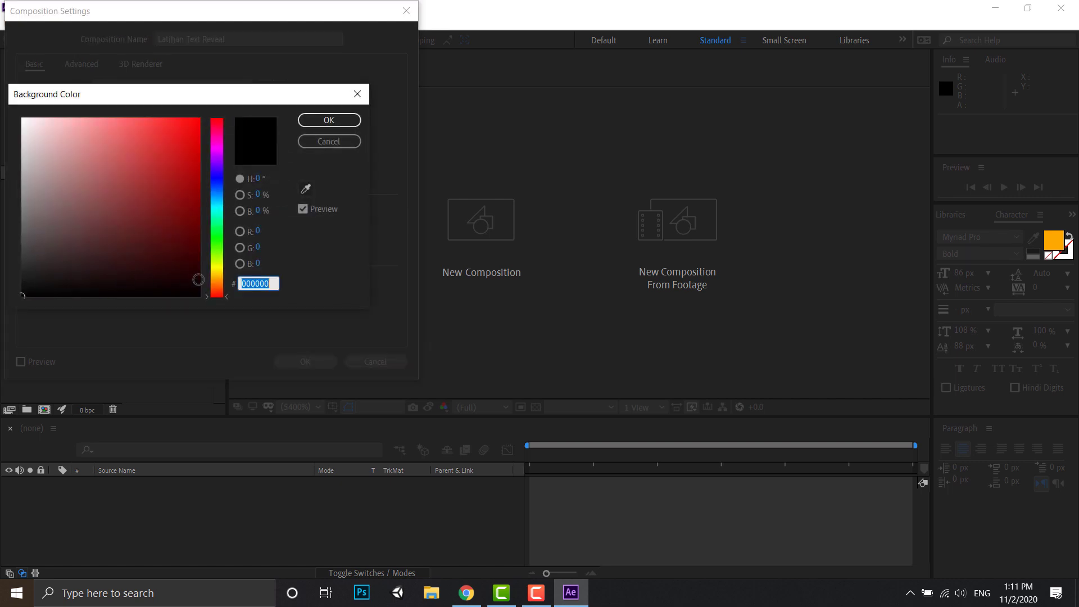
left_click(326, 122)
left_click(299, 363)
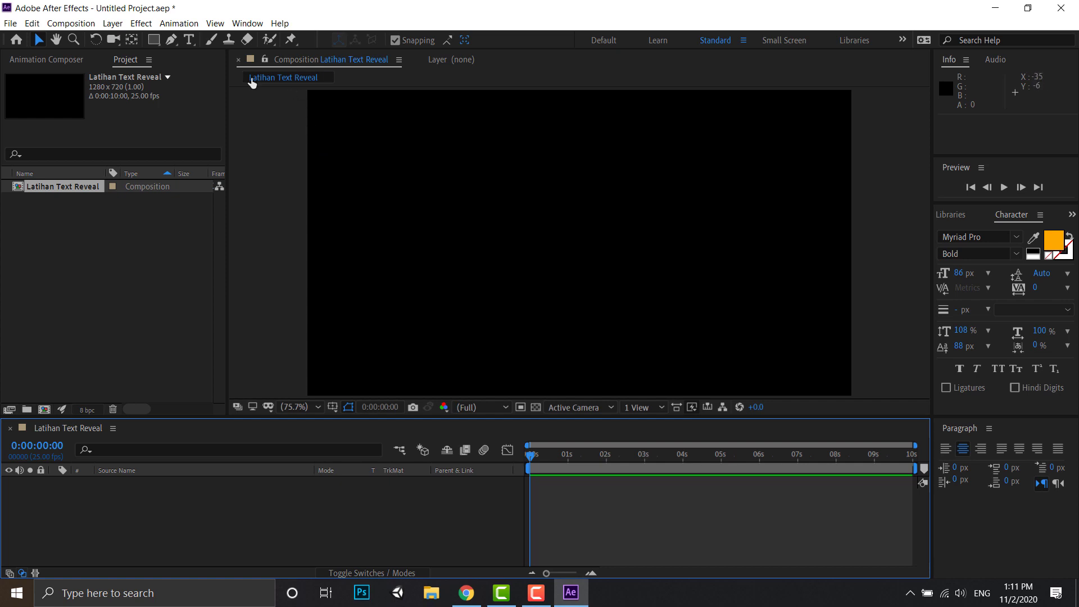
- Add a horizontal text layer reading YOUR TITLE in the upper part of the composition
left_click(192, 42)
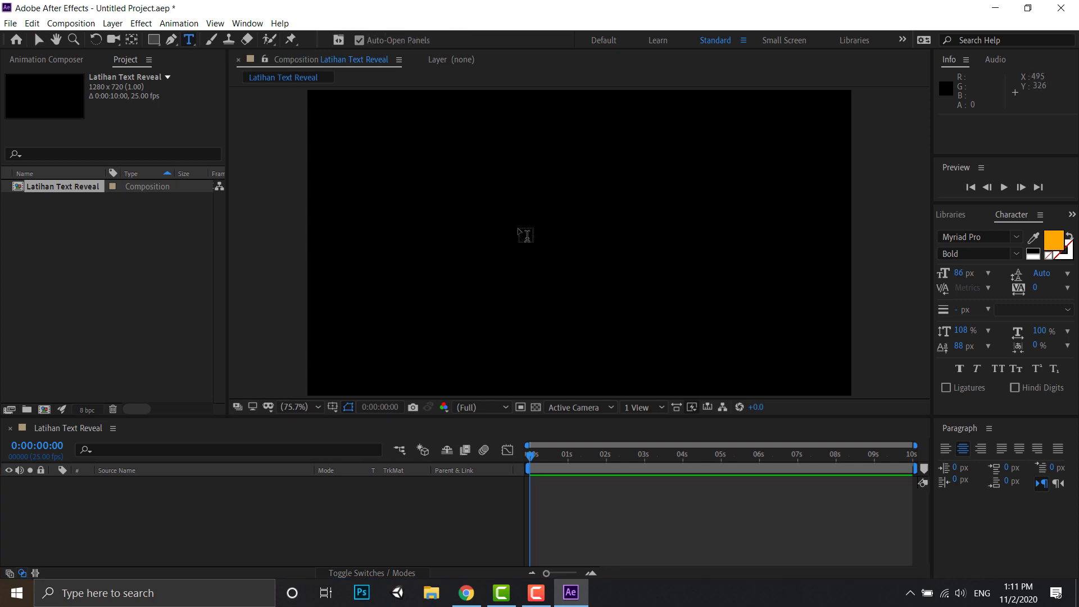
left_click(498, 234)
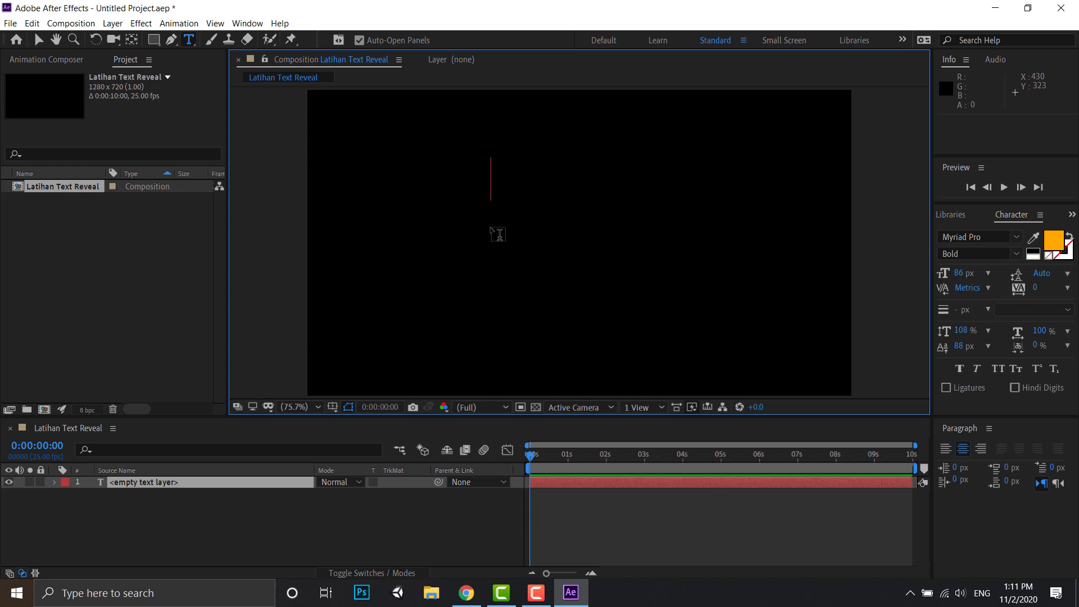
type("YOUR ")
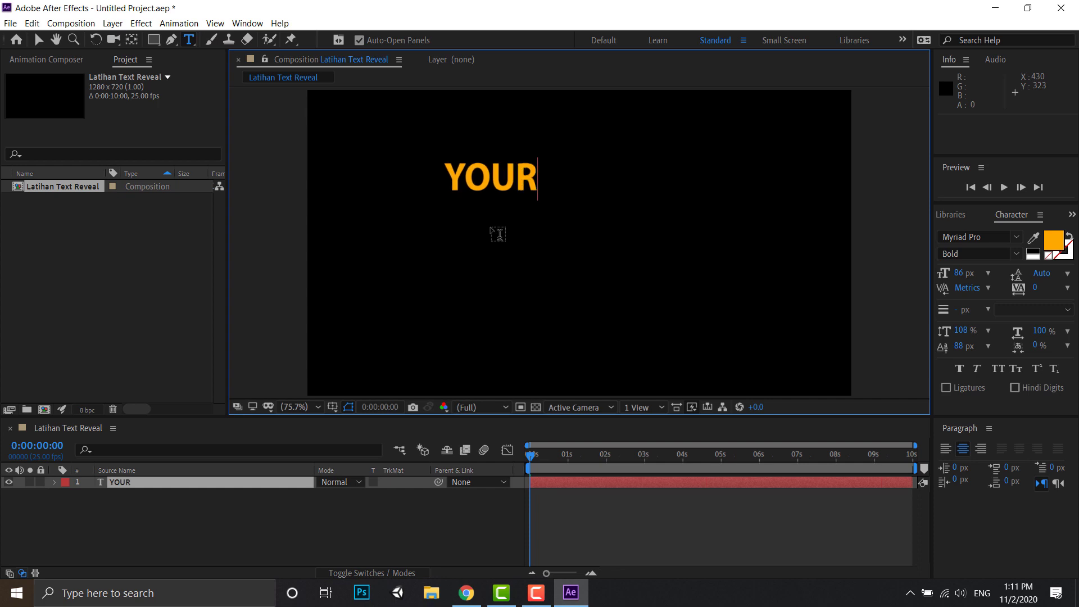
type("TEXT")
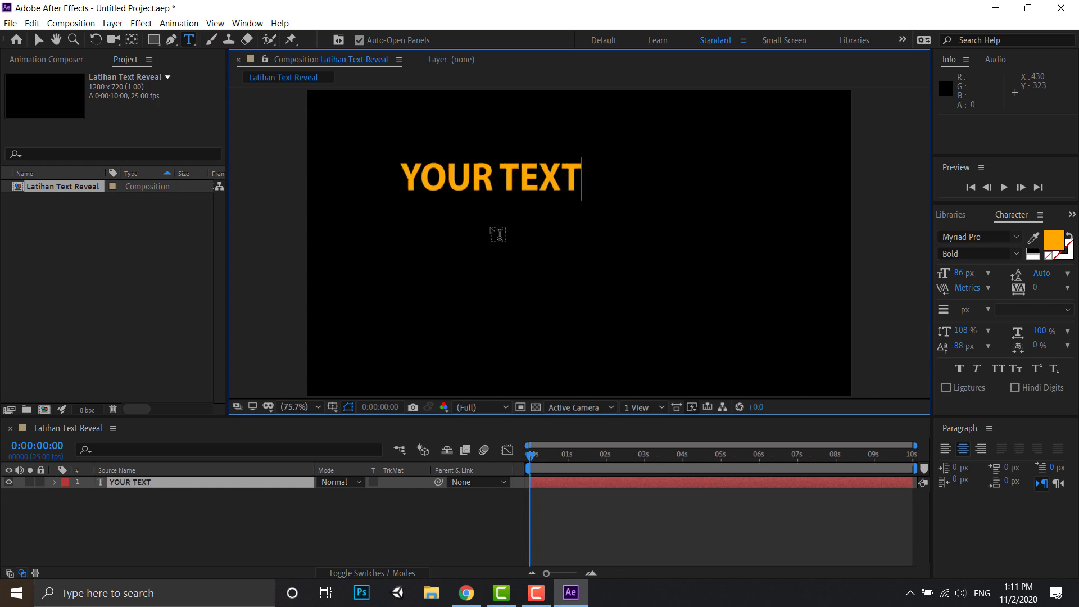
key("BackSpace")
key("BackSpace")
key("BackSpace")
key("BackSpace")
type("T")
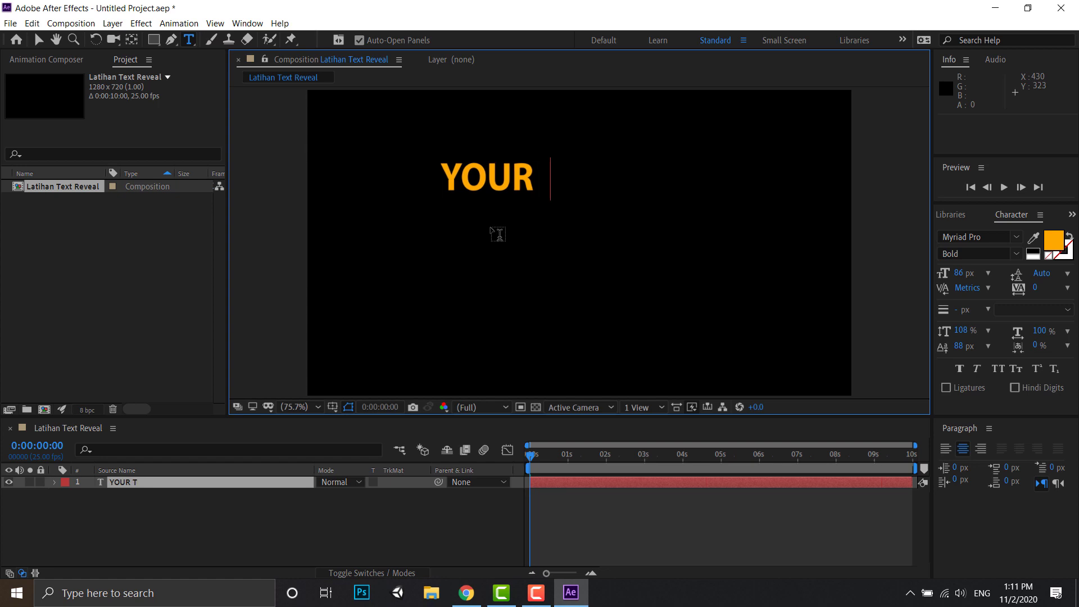
type("ITLE")
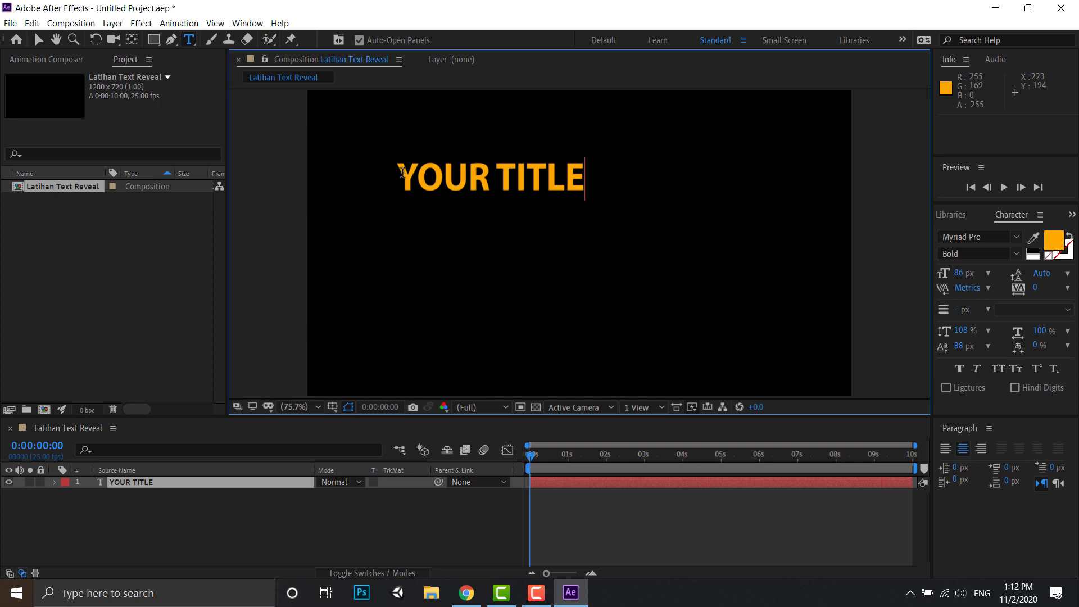
- Select all of the YOUR TITLE text and set its fill color to orange F9A80A
left_click_drag(398, 168, 635, 163)
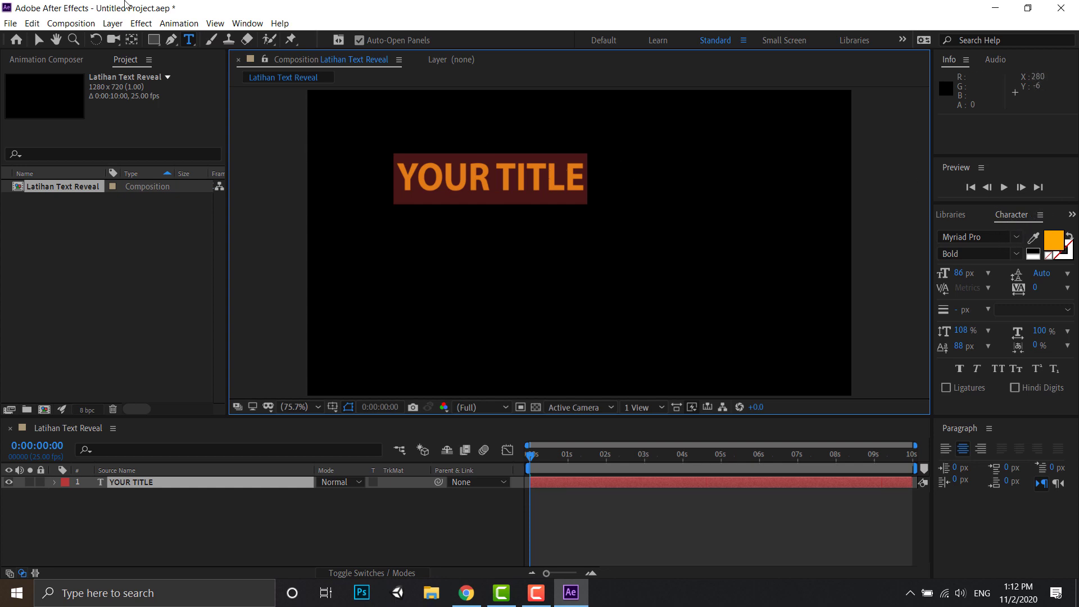
left_click(240, 23)
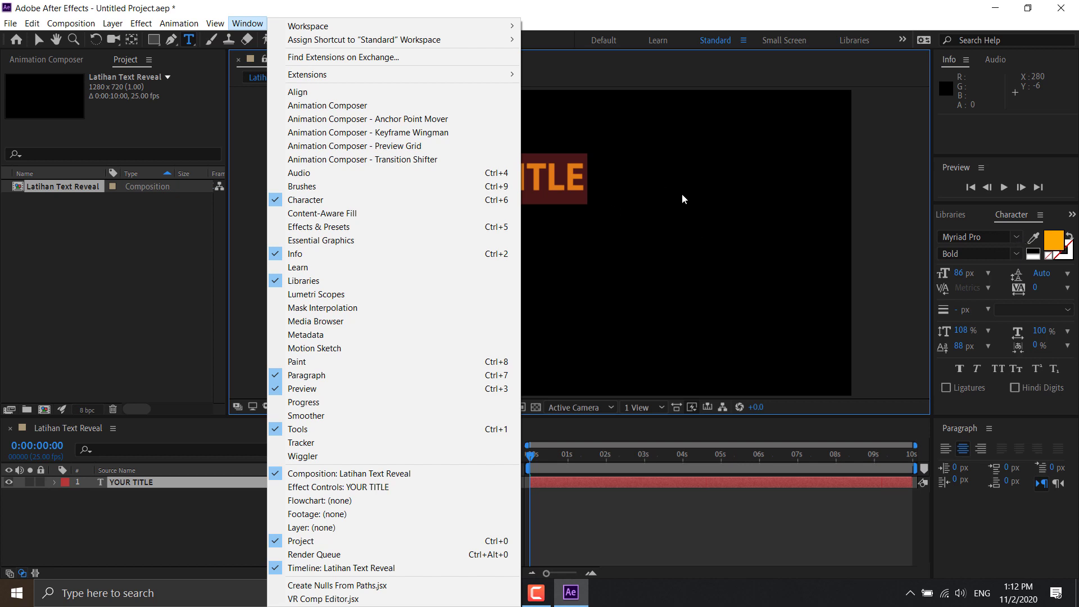
left_click(1062, 196)
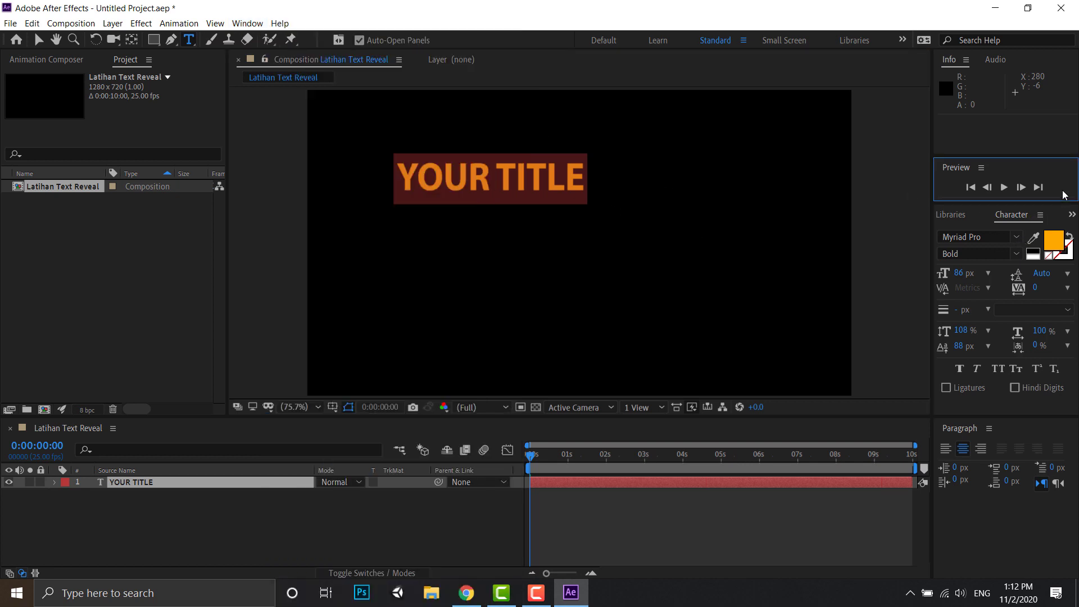
left_click(1058, 247)
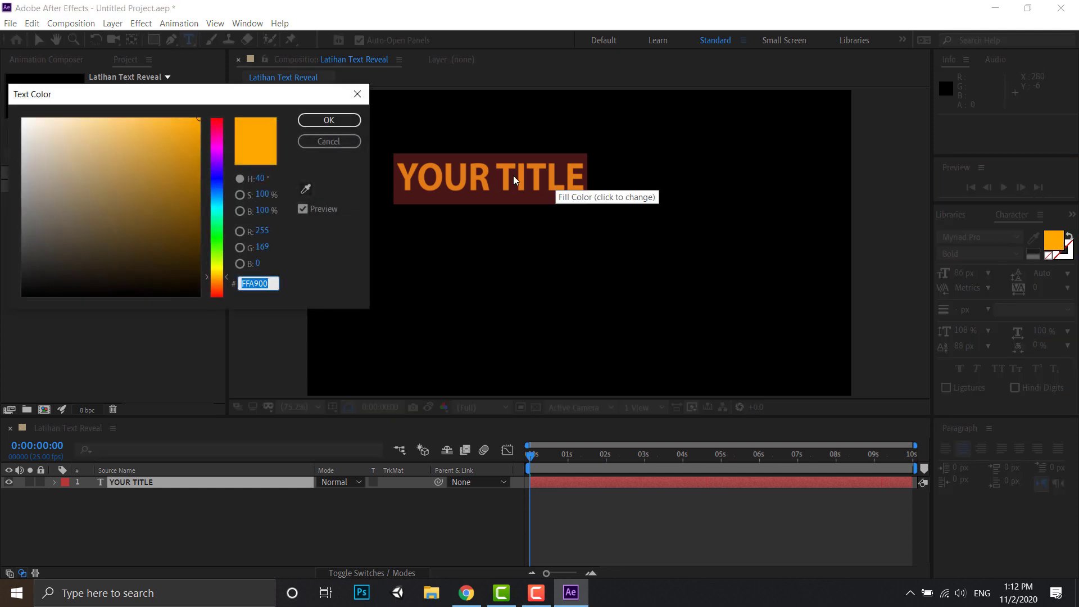
left_click(35, 129)
left_click_drag(6, 101, 7, 102)
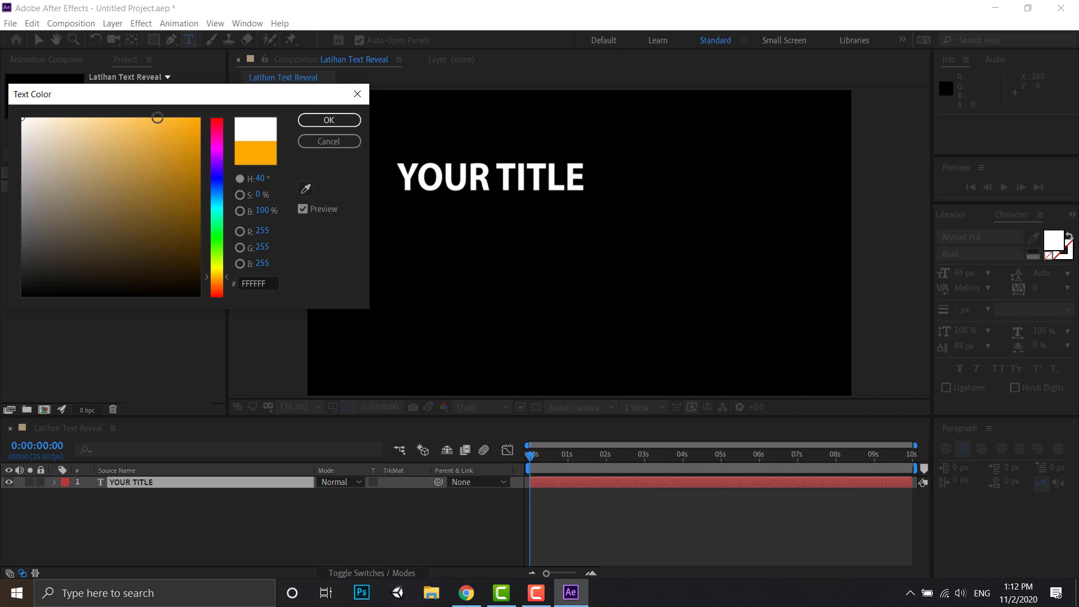
left_click(170, 139)
left_click_drag(170, 139, 193, 121)
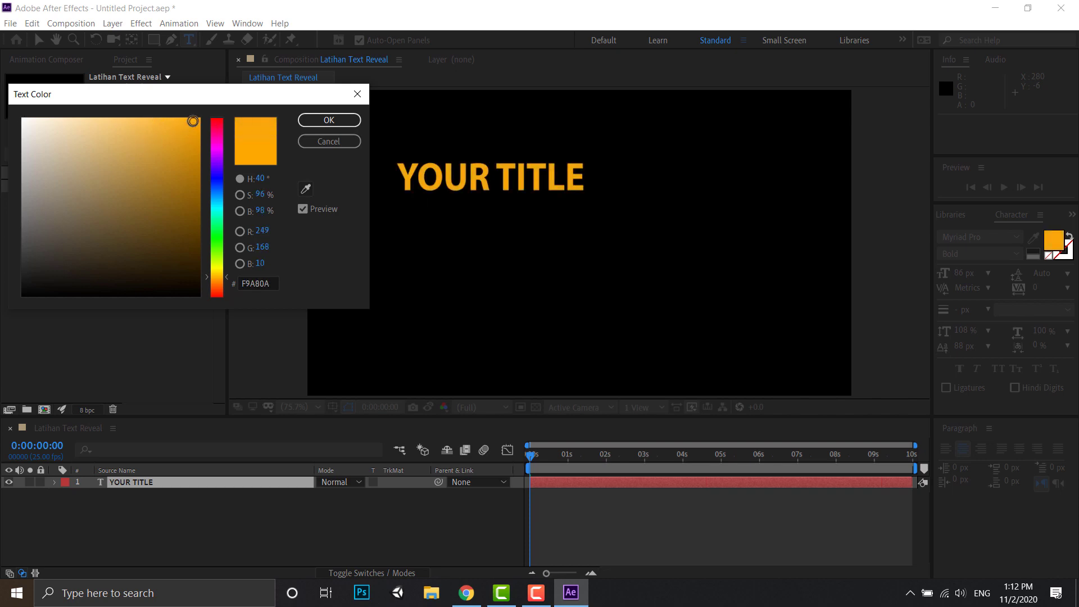
left_click(329, 121)
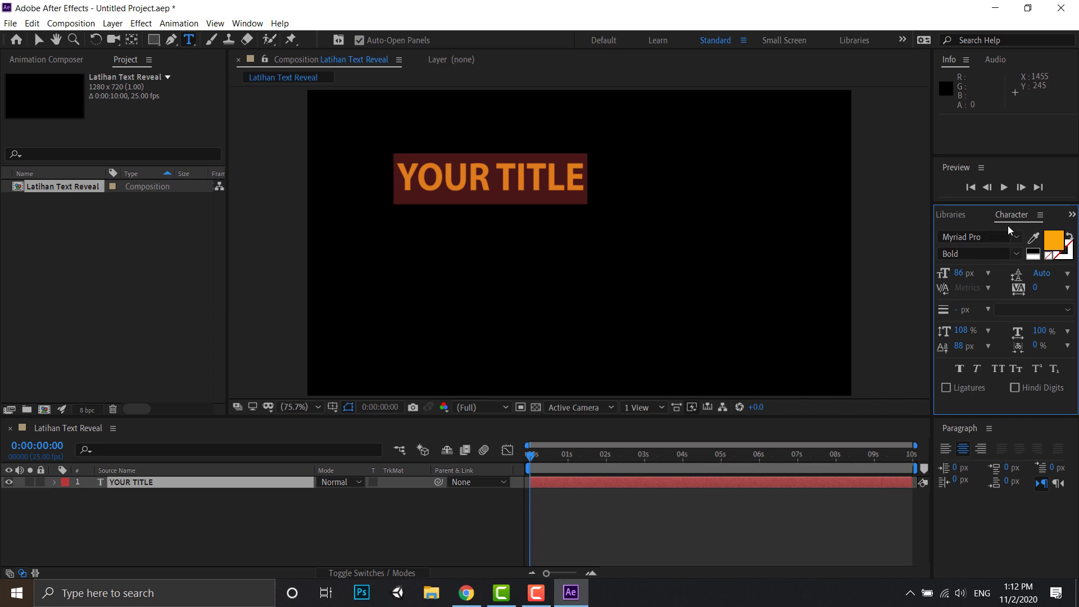
- Try the Nasal, Neurochrome and Night Court fonts on the title text
left_click(1018, 238)
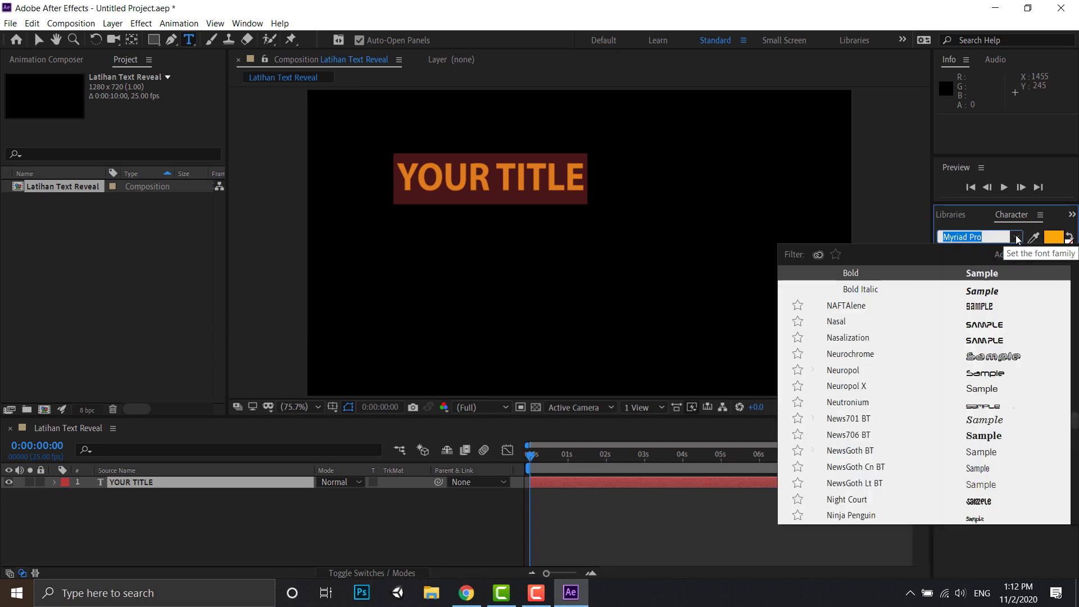
left_click(993, 323)
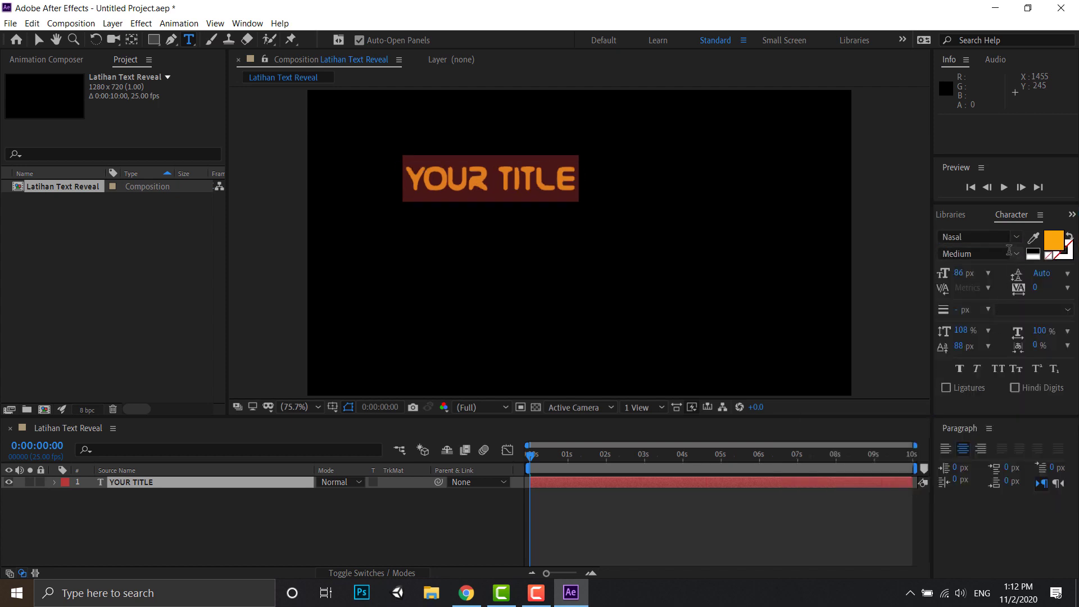
left_click(1017, 238)
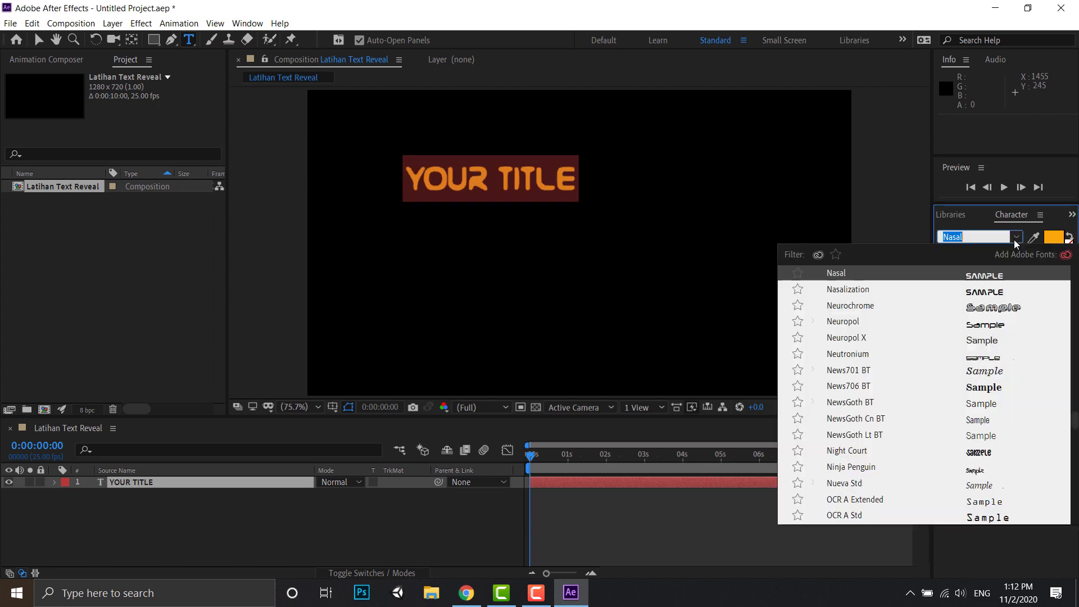
left_click(1002, 314)
left_click(1019, 238)
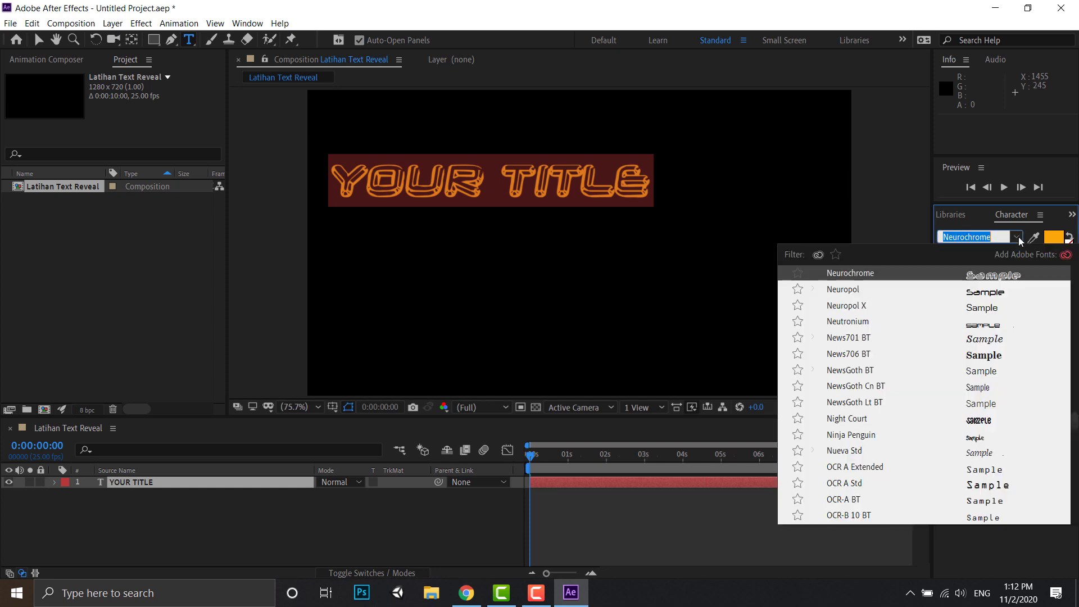
left_click(980, 419)
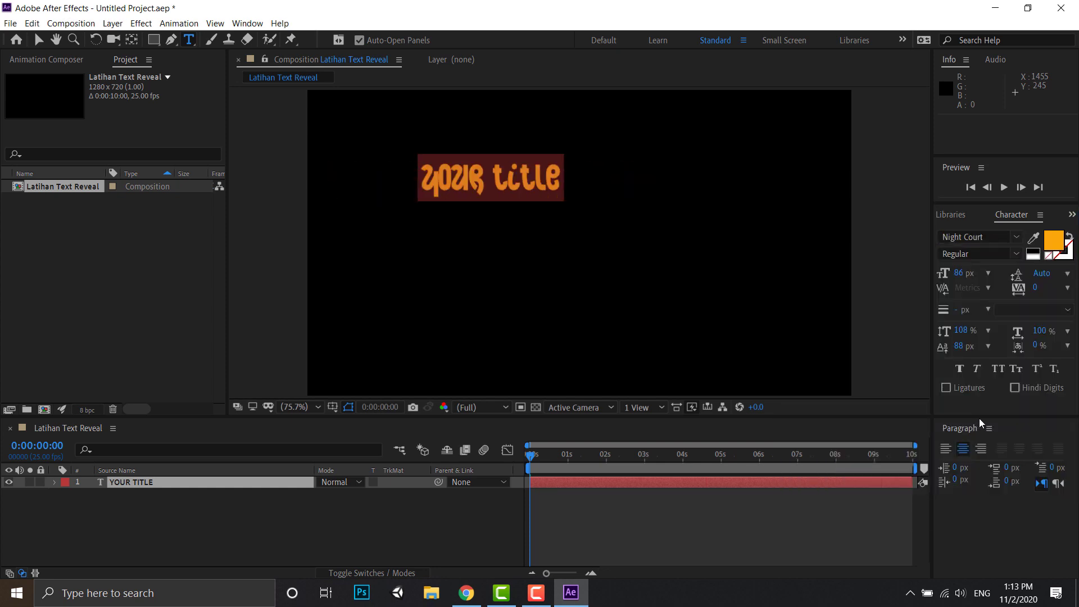
- Set the title text to Myriad Pro Bold with a font size of 66 px
left_click(1019, 238)
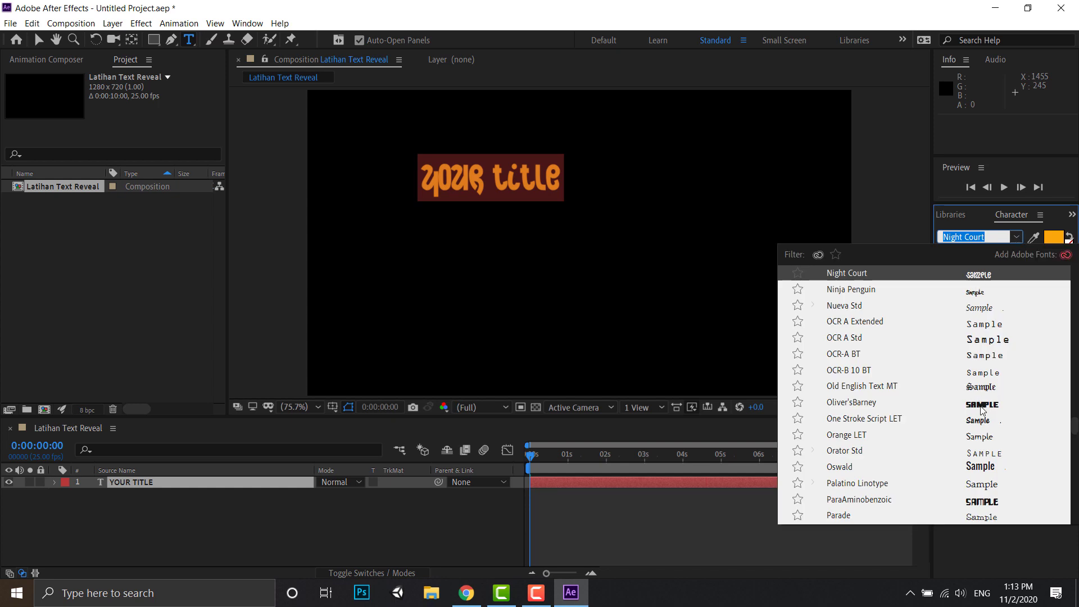
scroll(944, 379, "up", 7)
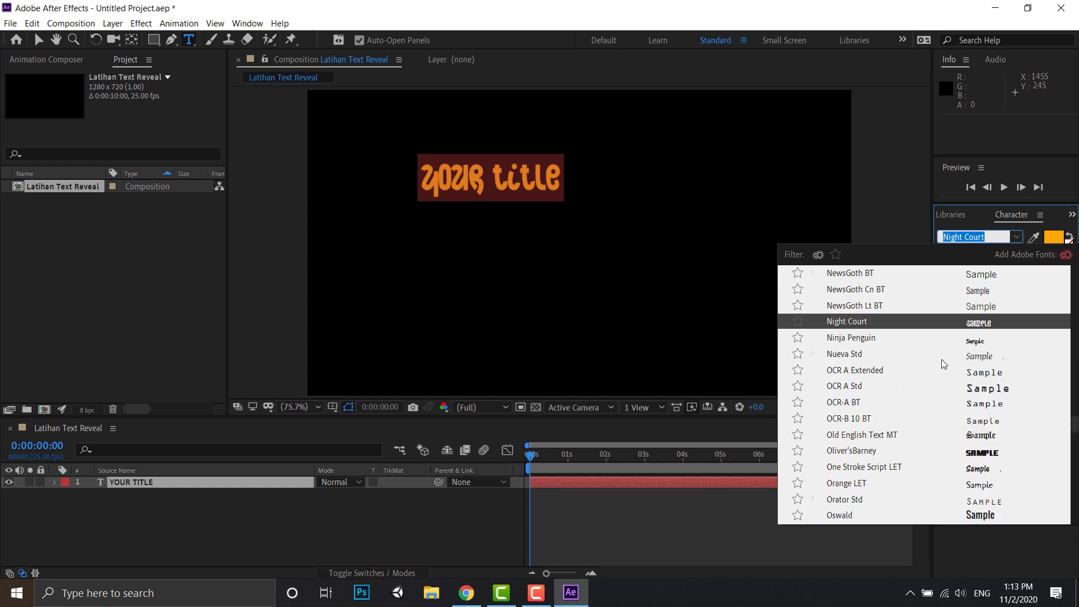
scroll(939, 358, "up", 1)
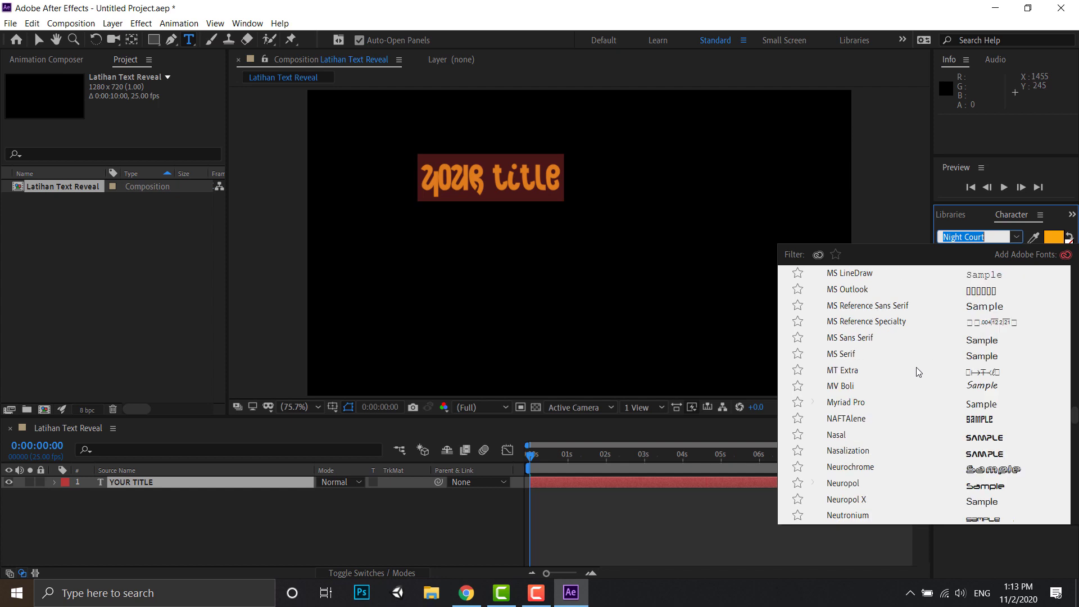
left_click(860, 403)
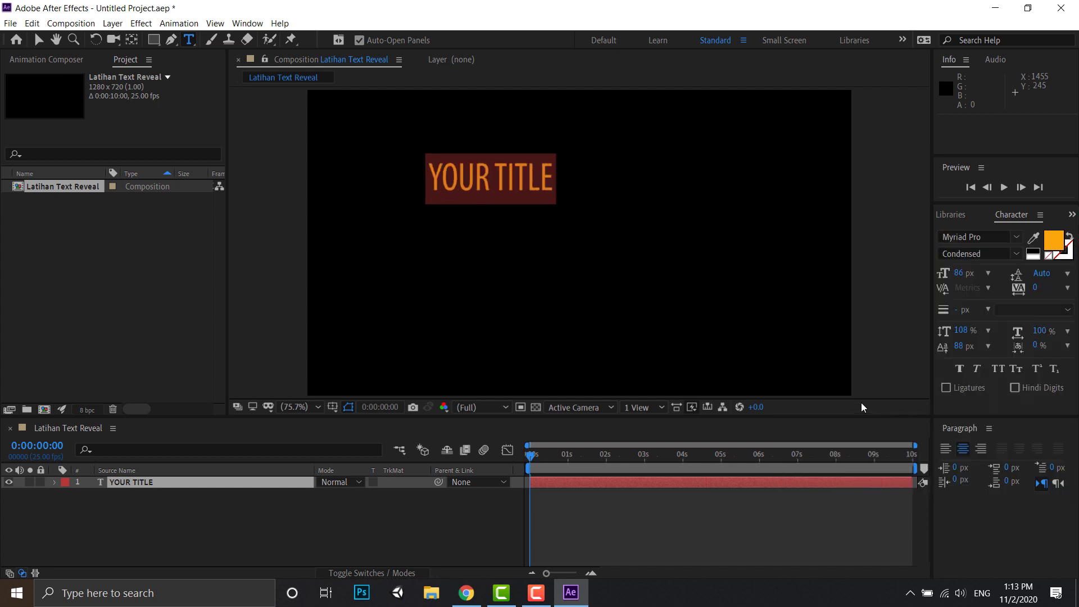
left_click(1017, 257)
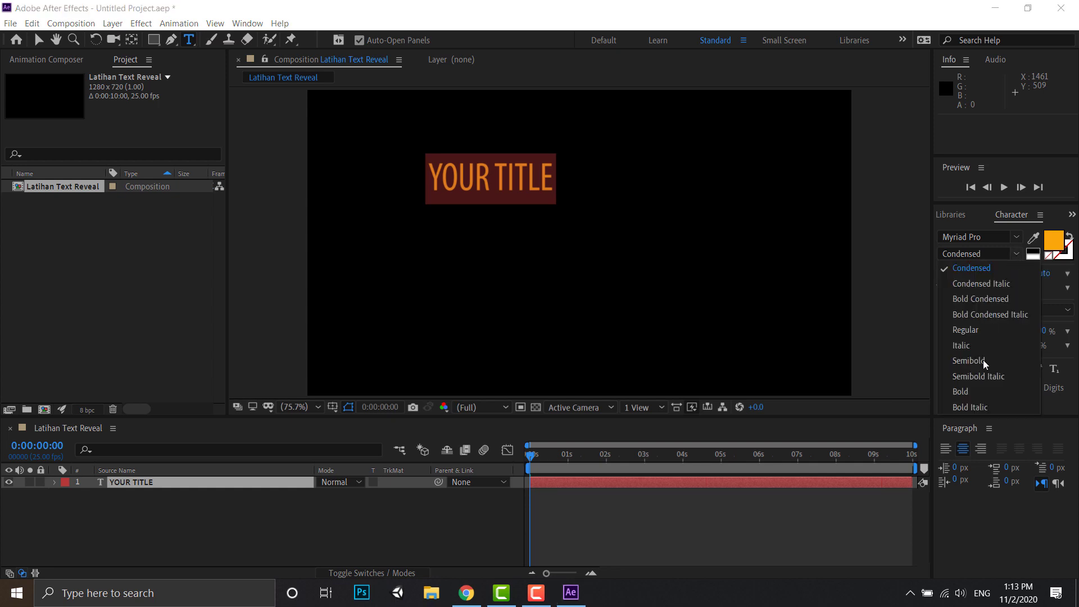
left_click(967, 390)
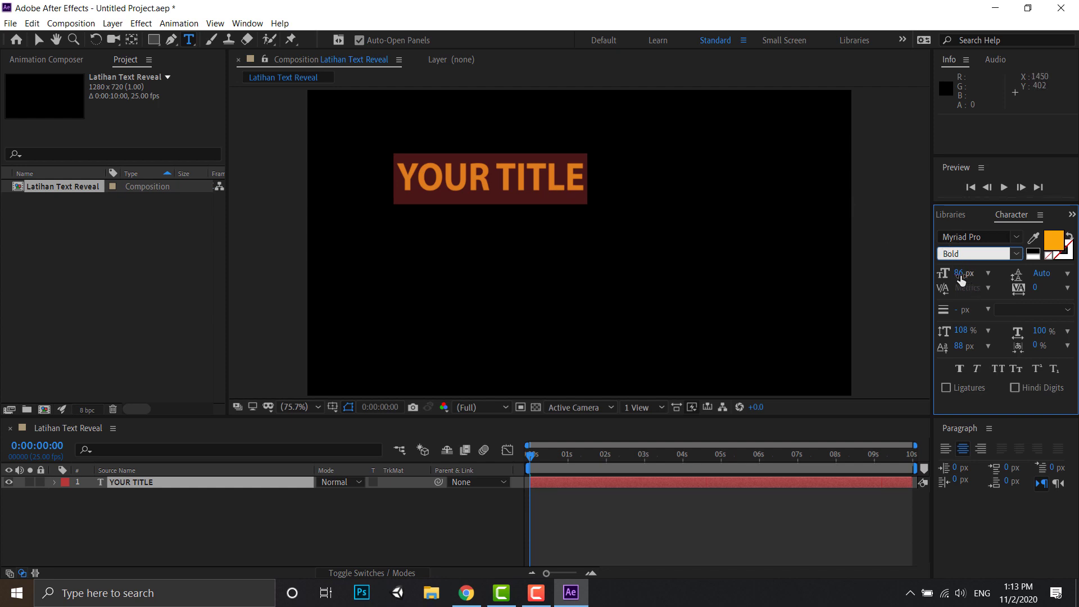
mouse_move(961, 279)
left_mouse_down()
mouse_move(985, 273)
mouse_move(955, 281)
left_mouse_up()
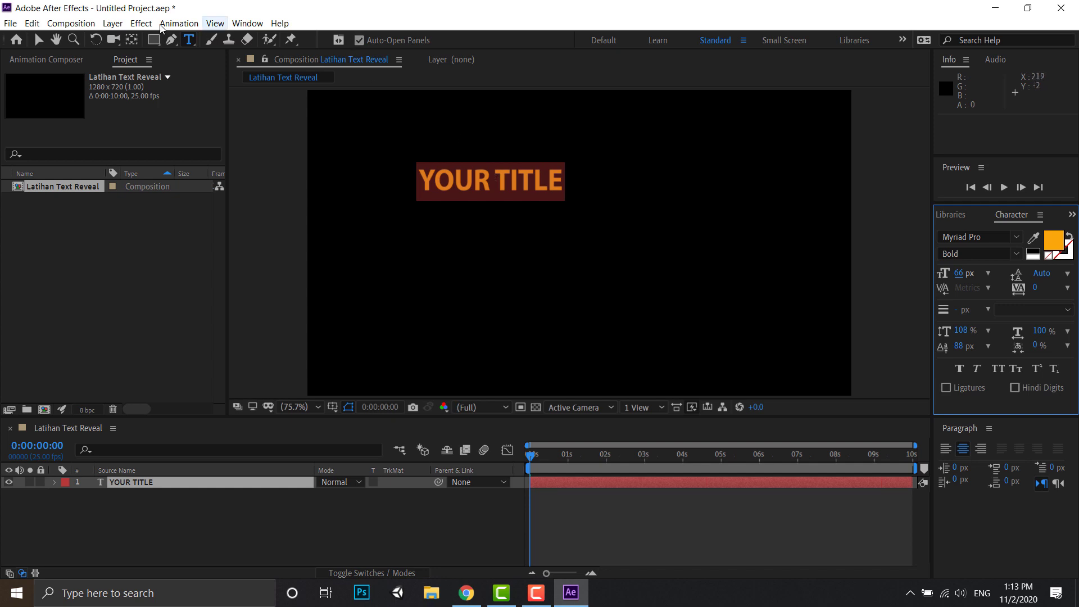
- Move the title layer's anchor point to the center of the YOUR TITLE text with the Pan Behind tool
left_click(39, 40)
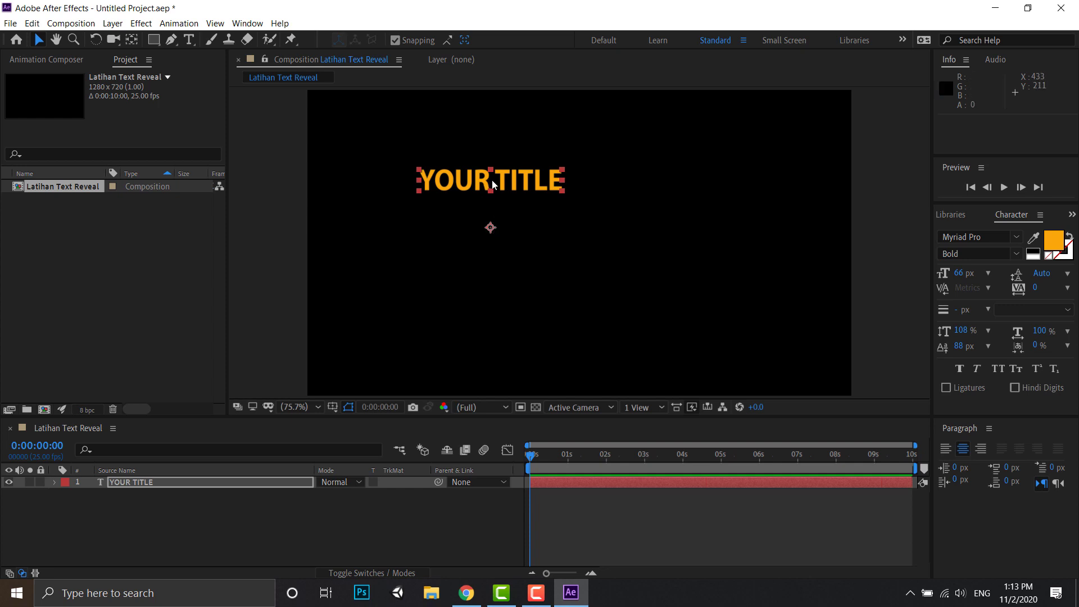
left_click(132, 40)
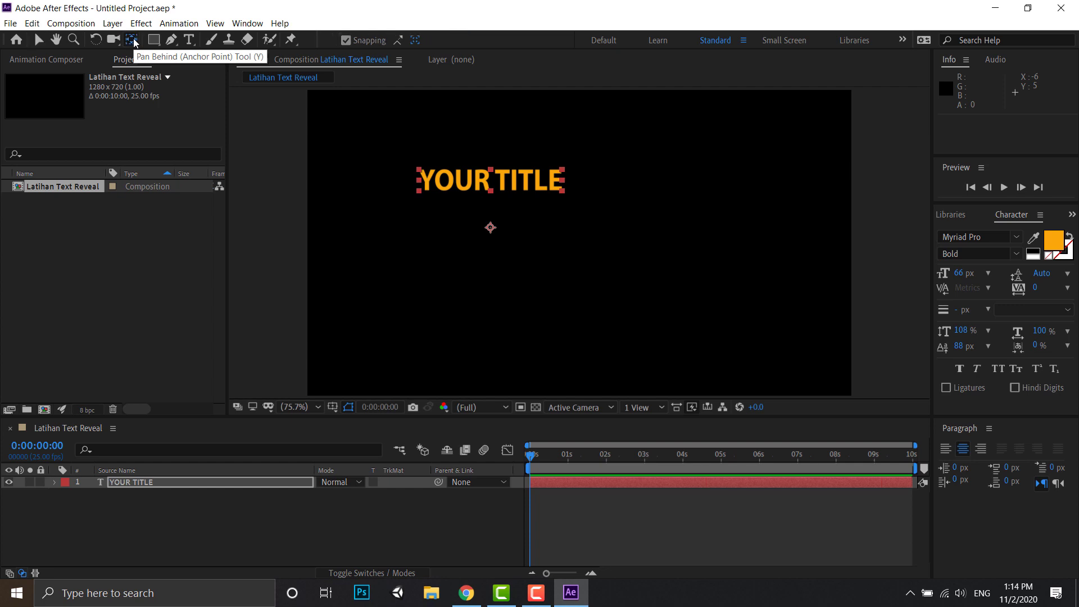
left_click_drag(491, 228, 491, 179)
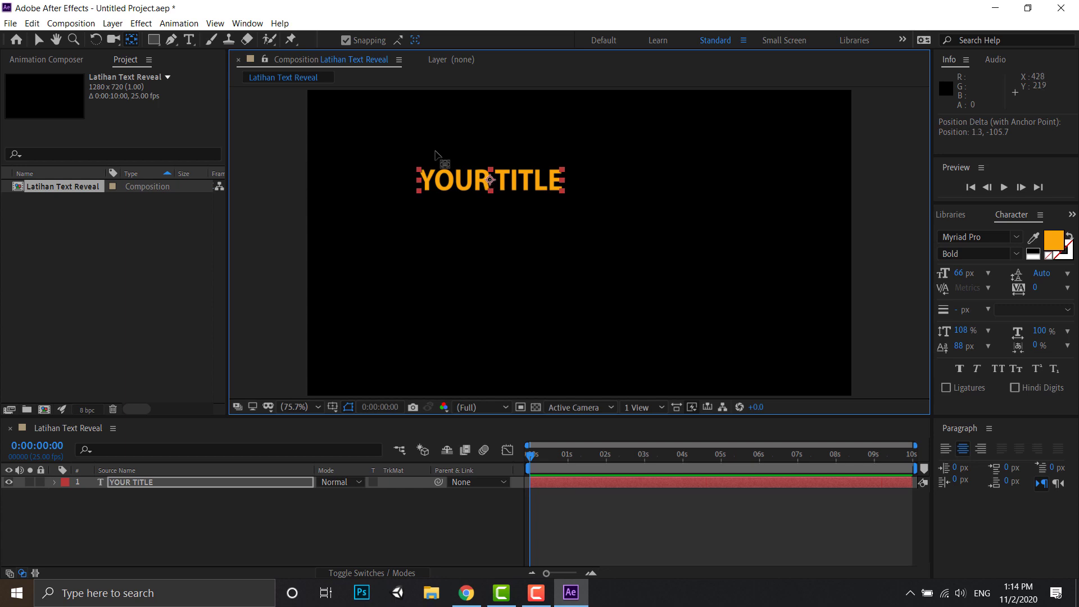
left_click(38, 40)
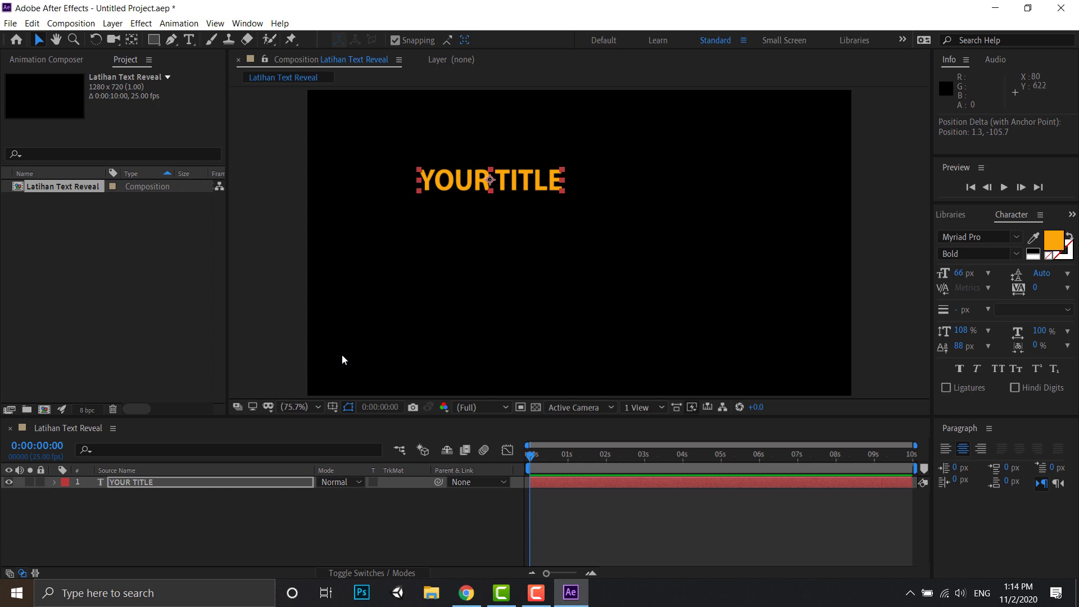
- Show the Title/Action Safe guides and move the title to the center of the composition
left_click(332, 407)
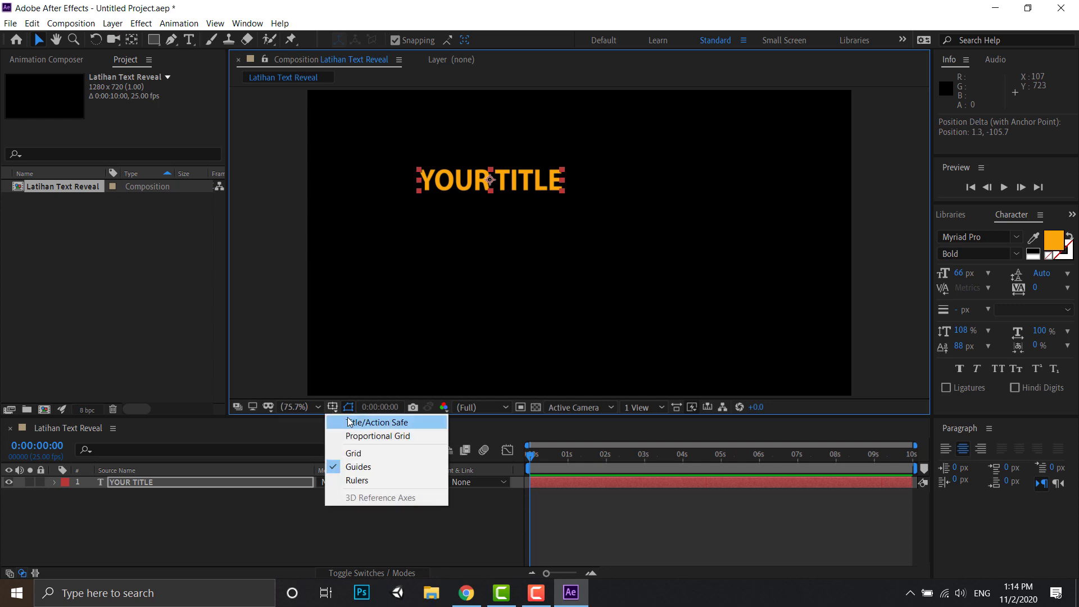
left_click(351, 423)
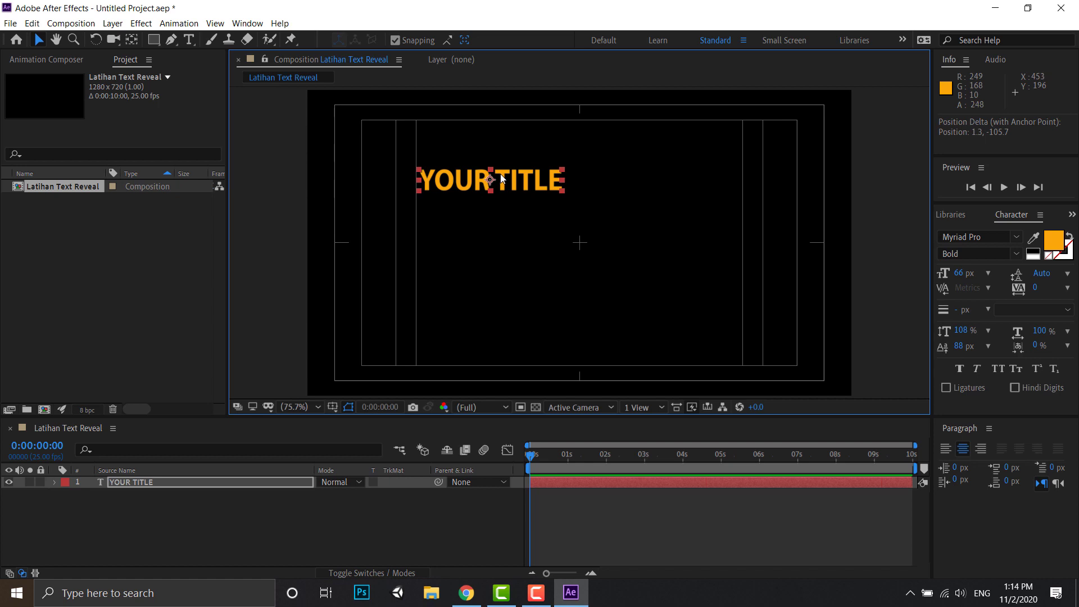
left_click_drag(500, 179, 589, 239)
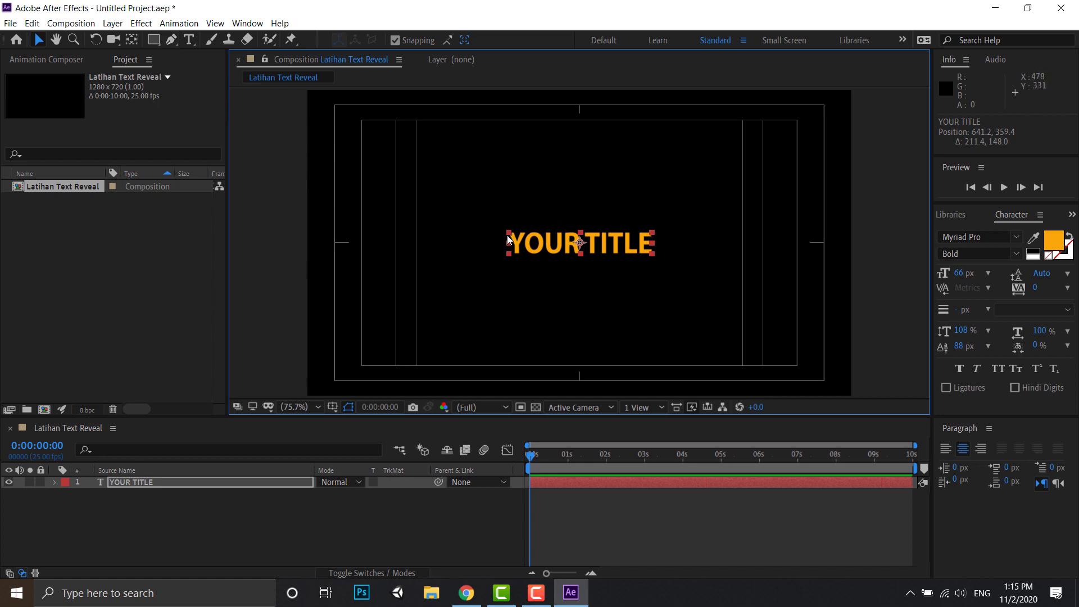
left_click(270, 171)
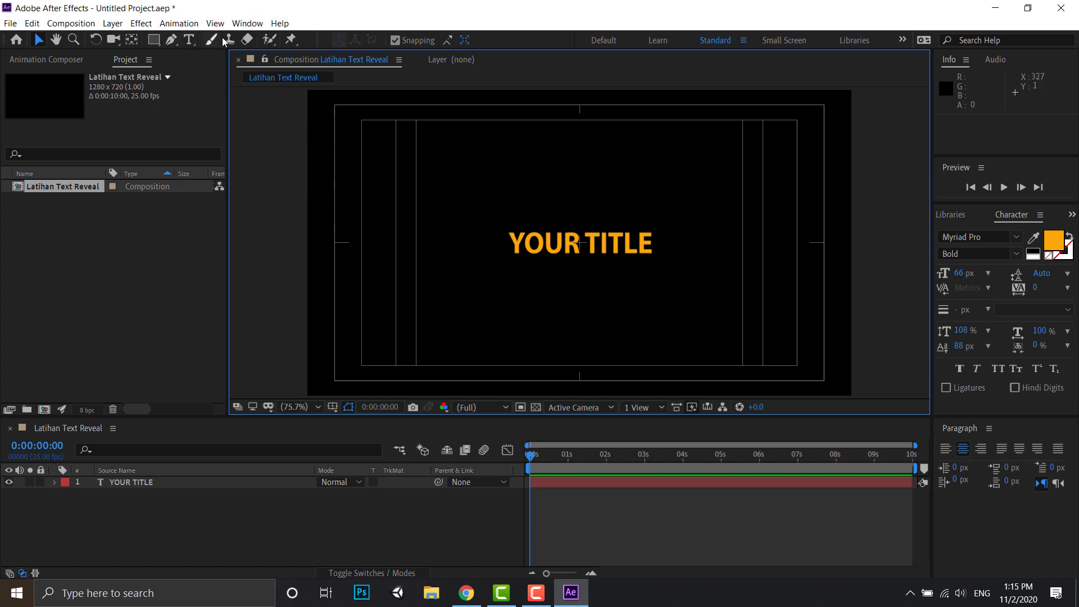
- Draw a vertical line slightly taller than the text just left of the title with the Pen tool, with its fill set to None
left_click(172, 40)
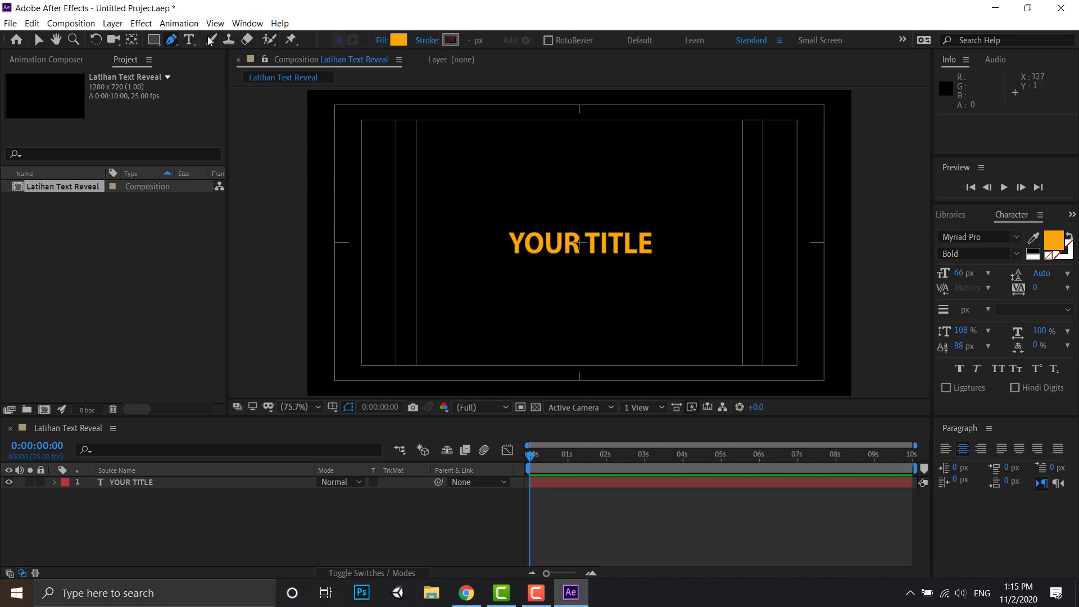
left_click(500, 226)
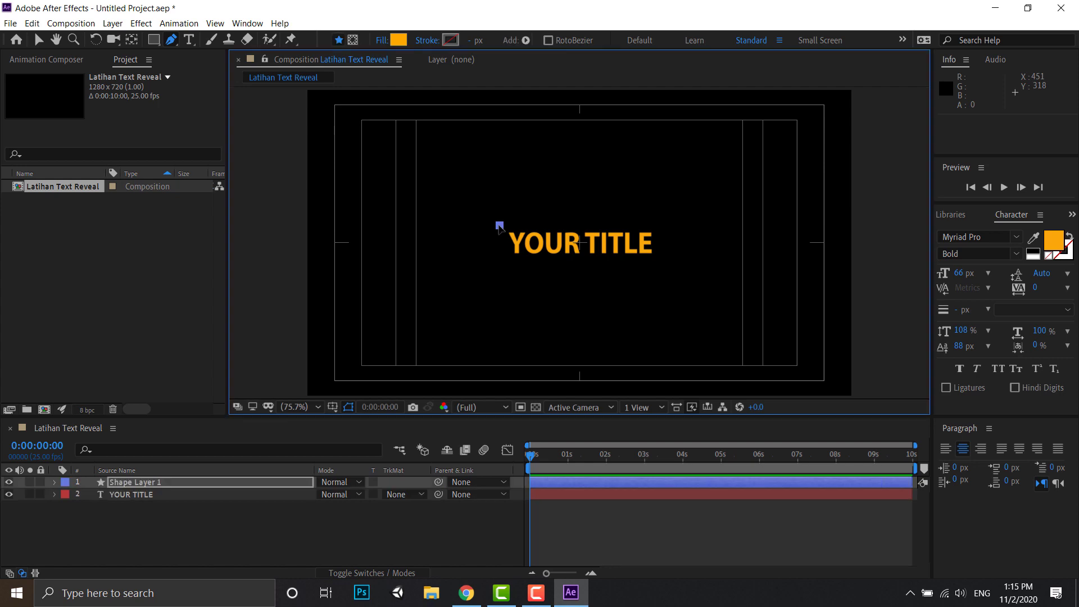
left_click(499, 264)
left_click(382, 40)
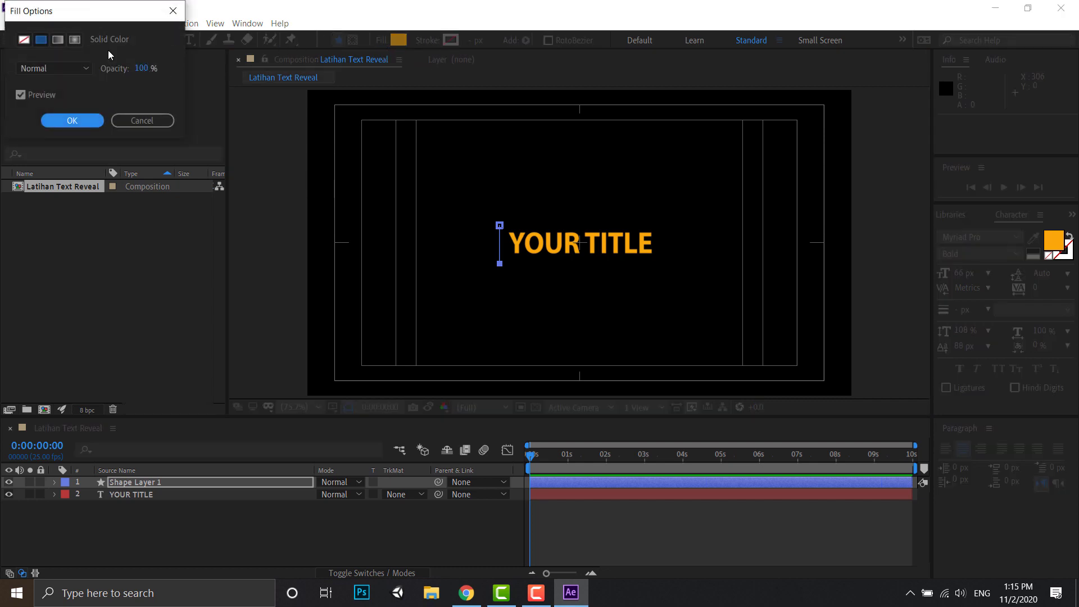
left_click(24, 39)
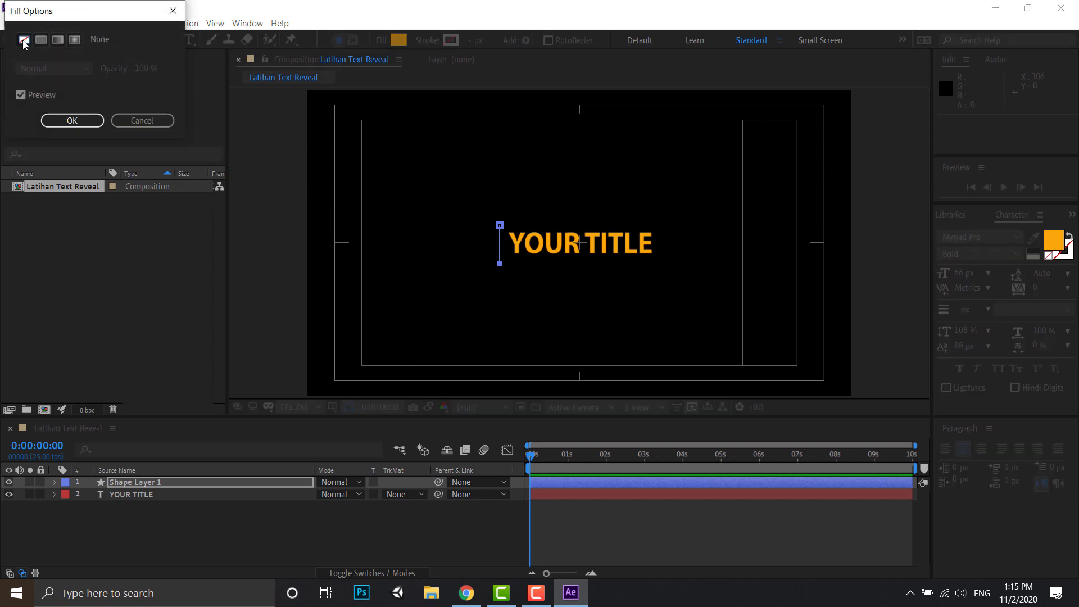
left_click(72, 121)
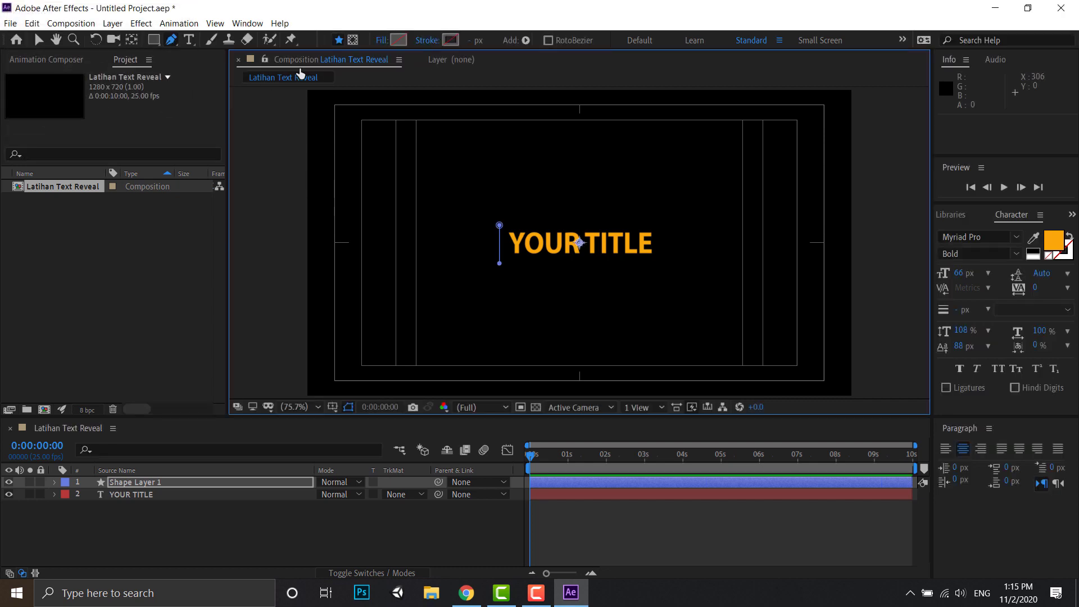
- Give the line a 5 px stroke in the title's orange, F9A80A, sampled from the text
left_click(456, 40)
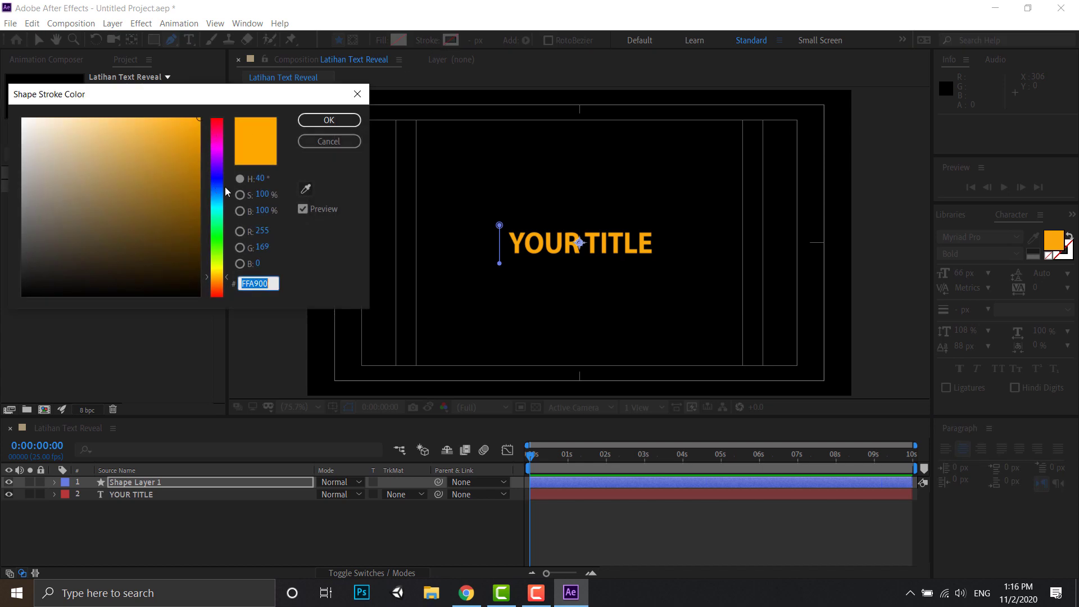
left_click(306, 189)
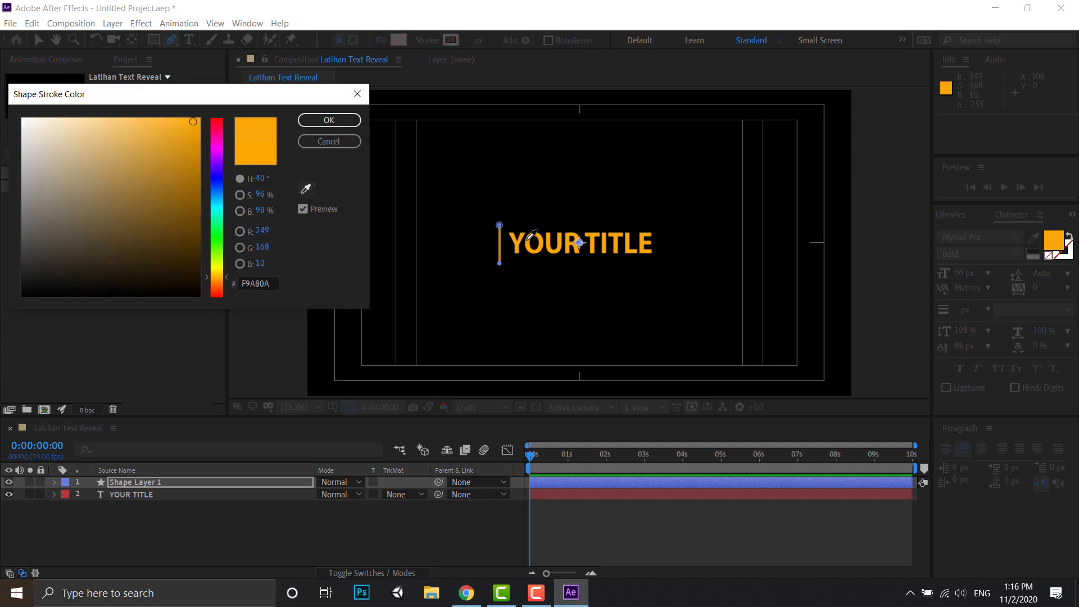
left_click(528, 239)
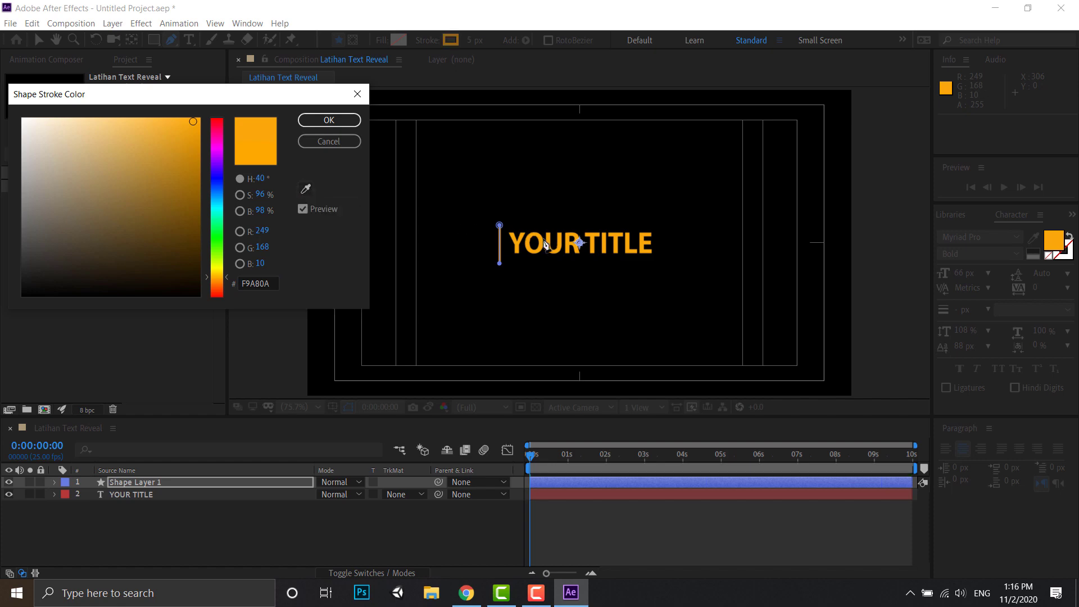
left_click(329, 120)
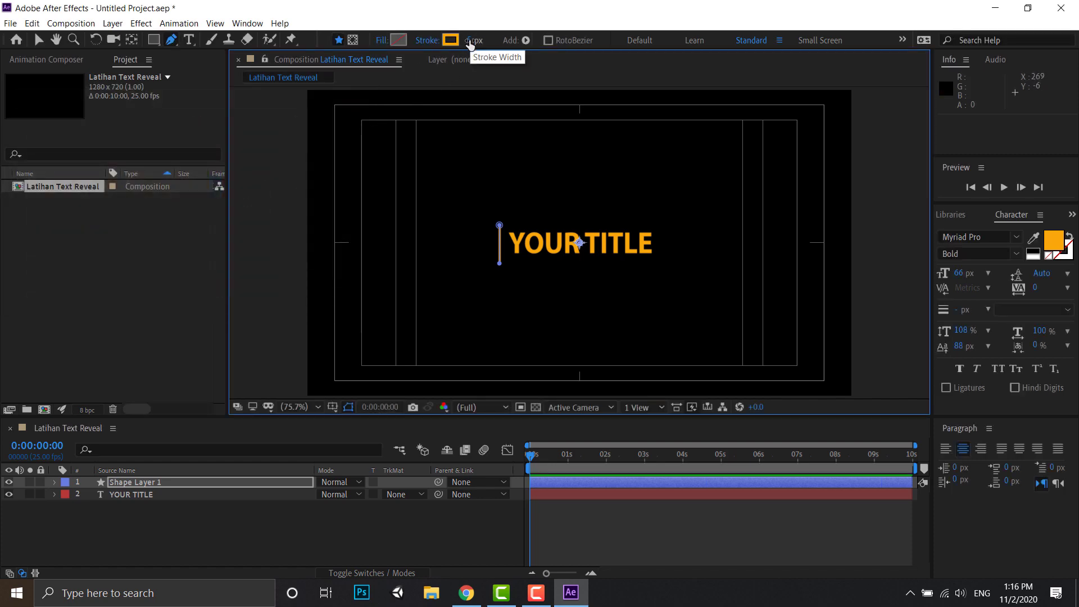
left_click_drag(471, 45, 474, 45)
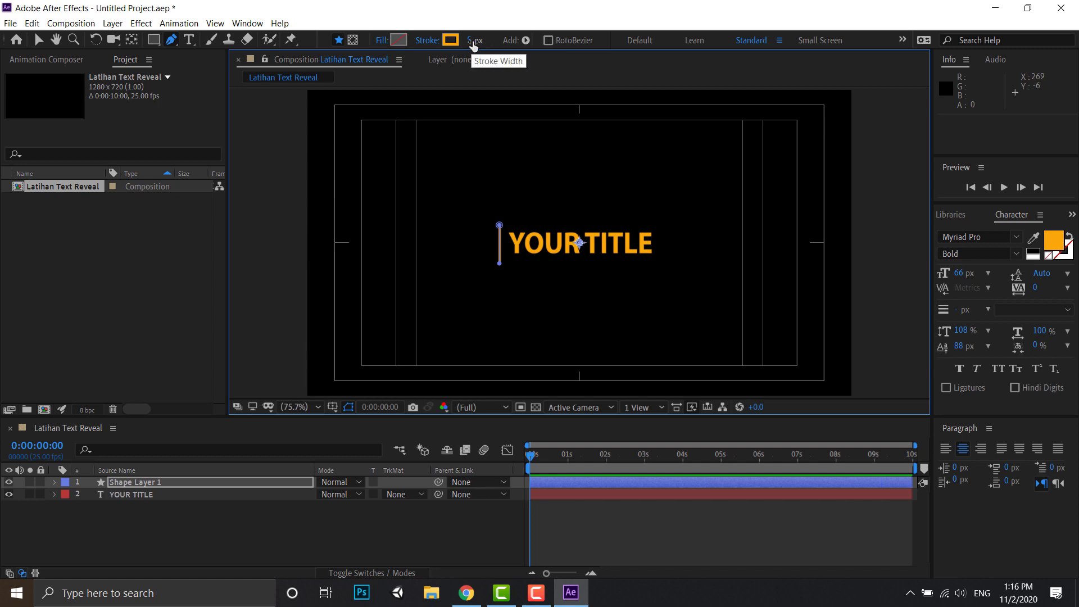
left_click(474, 42)
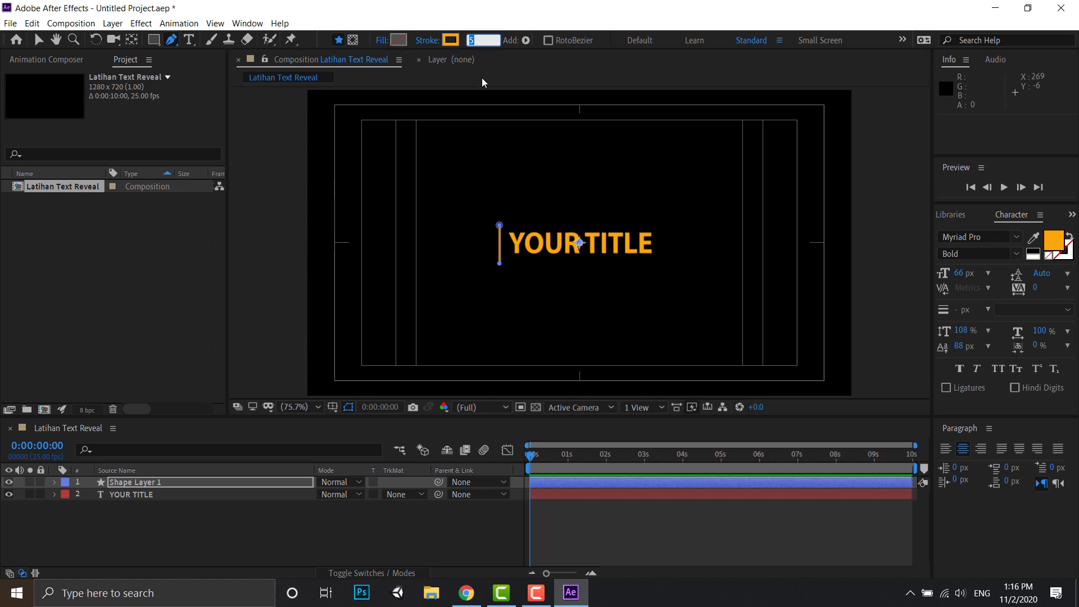
key("Return")
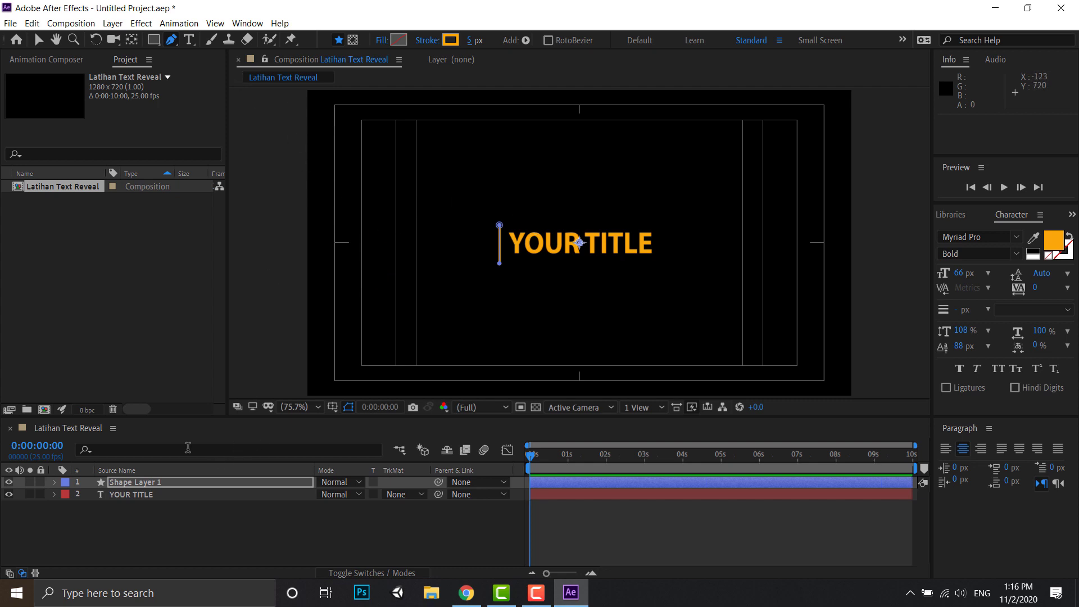
- Rename the line's shape layer as Garis and deselect it
right_click(127, 482)
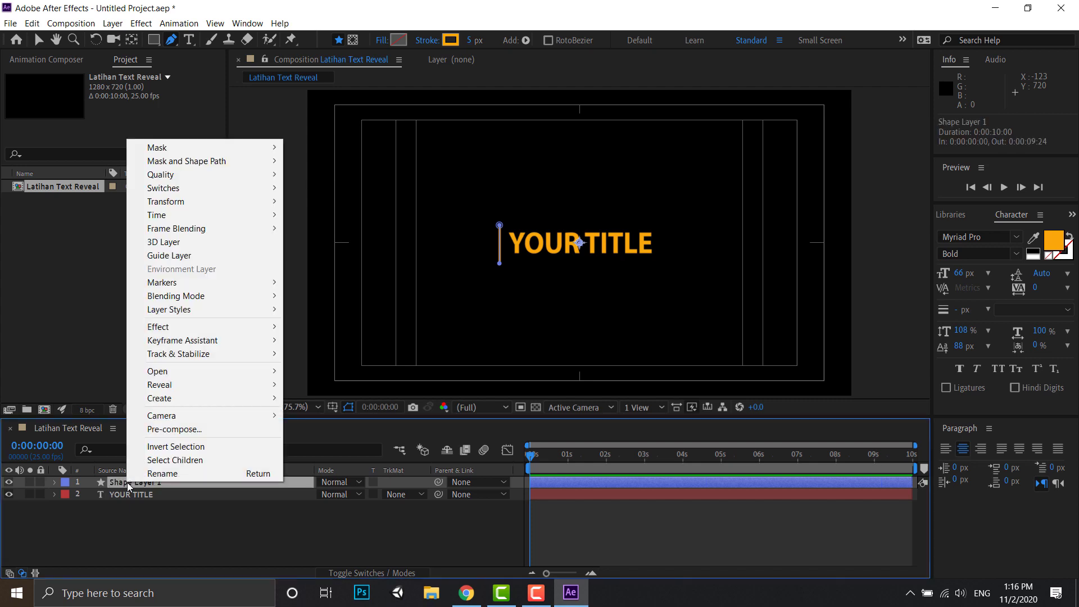
left_click(145, 478)
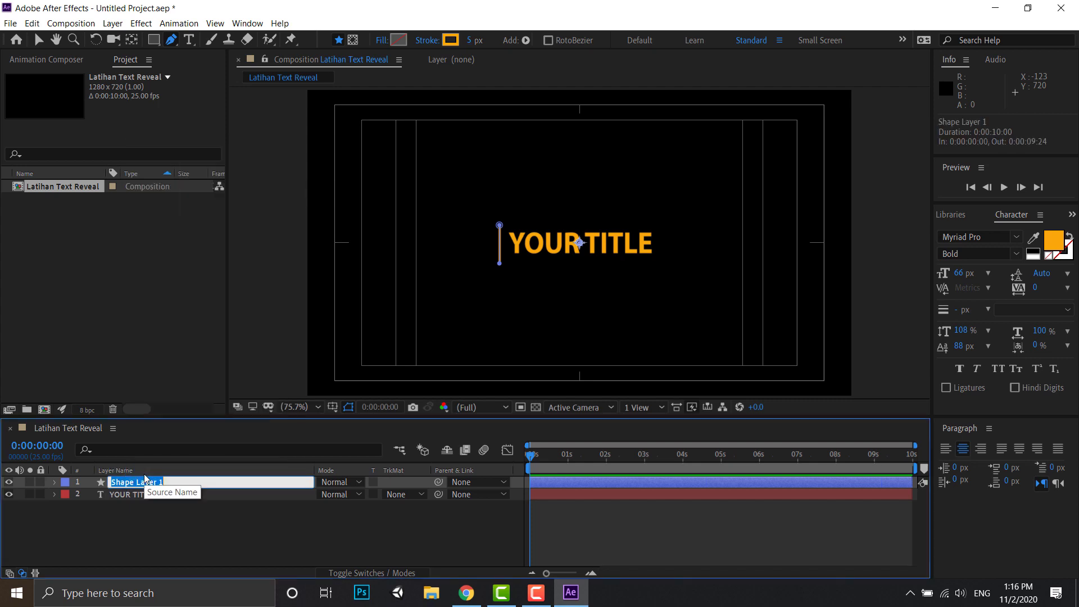
type("Garis")
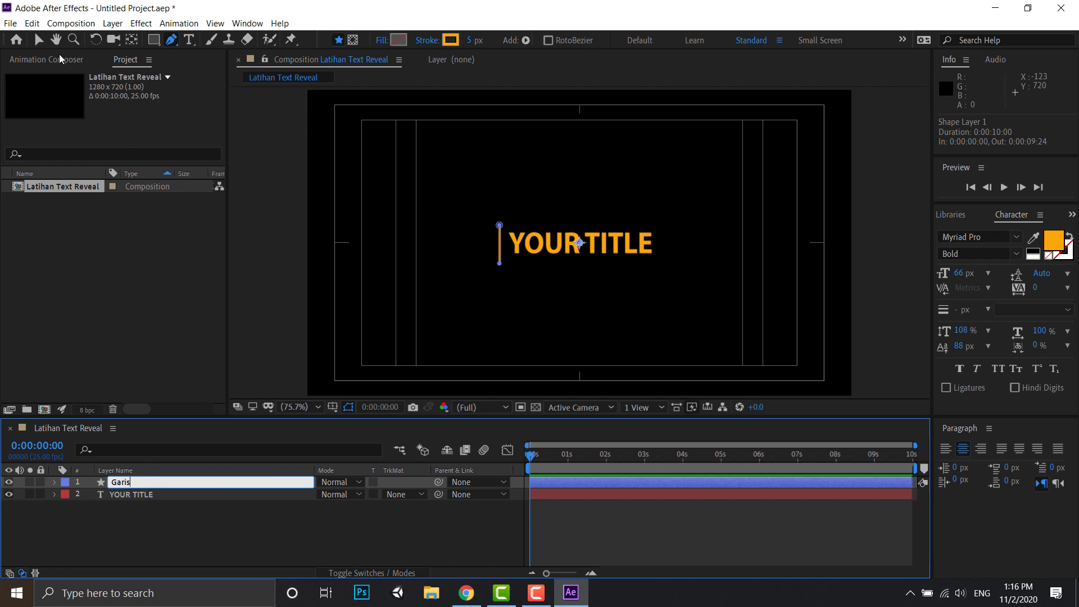
left_click(38, 41)
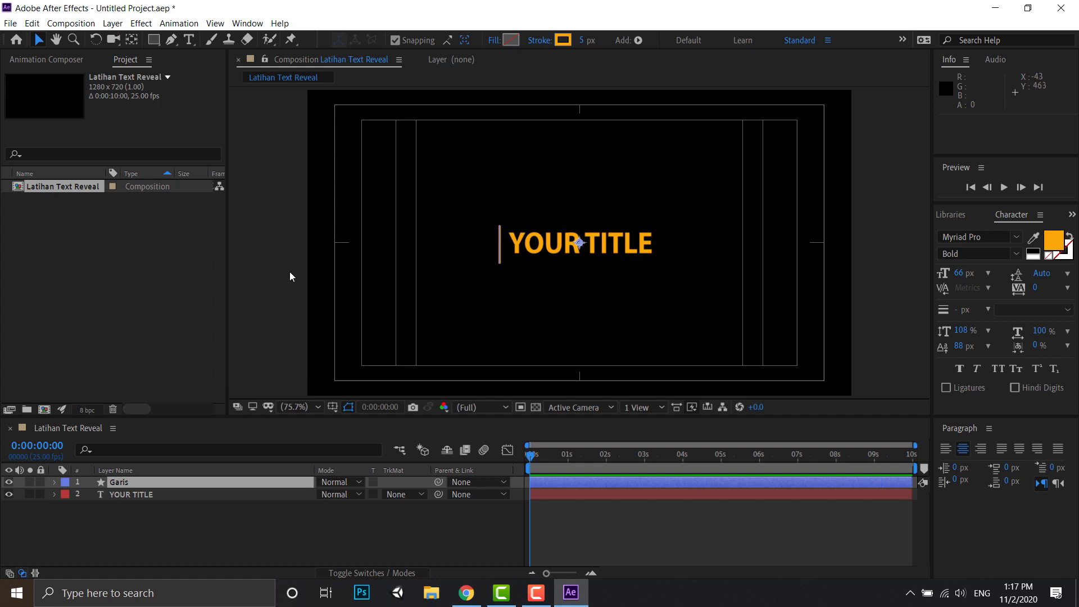
left_click(284, 249)
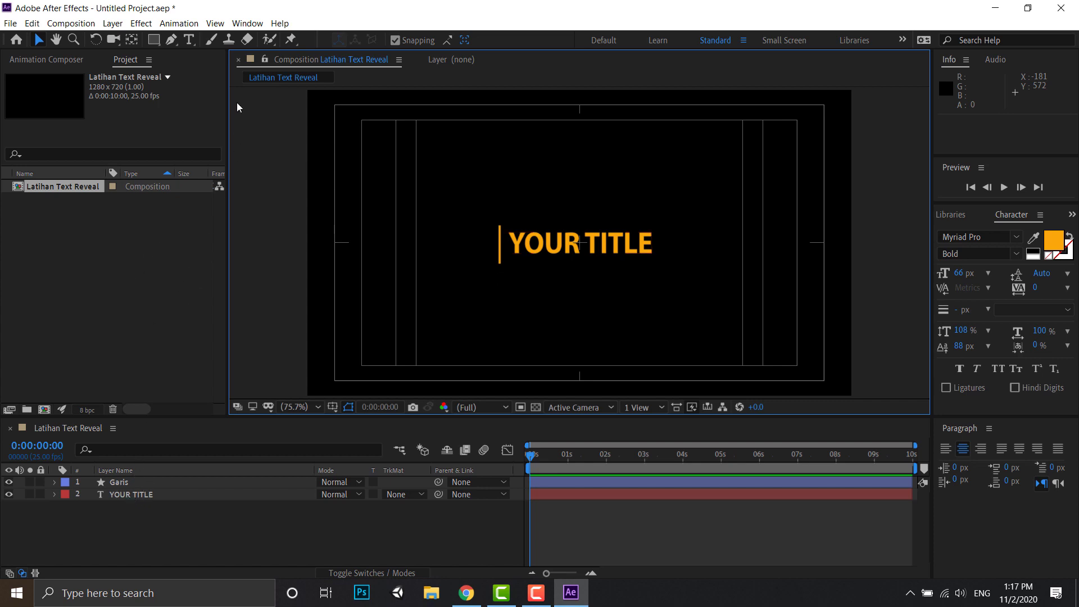
- Draw a rectangle about 612 by 748 px covering the composition left of the line, and rename its layer as Persegi
left_click(153, 41)
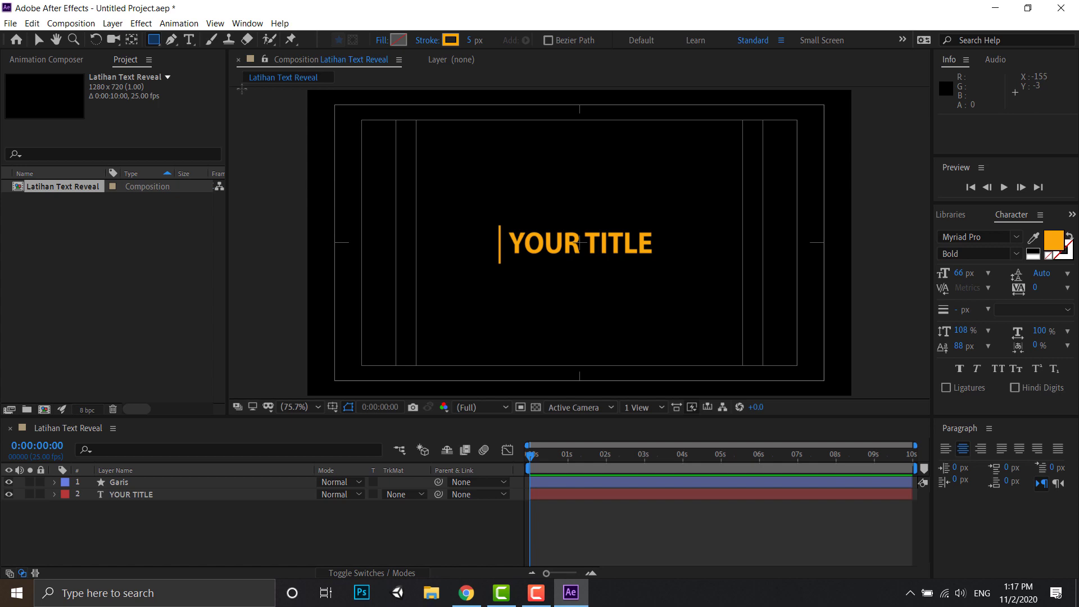
left_click_drag(242, 88, 502, 404)
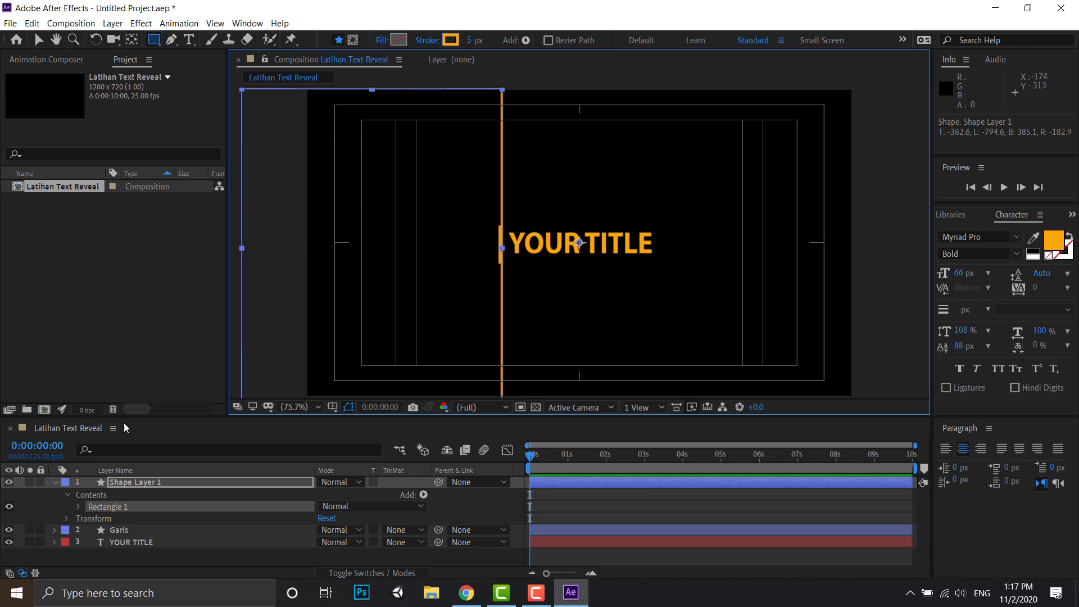
right_click(131, 481)
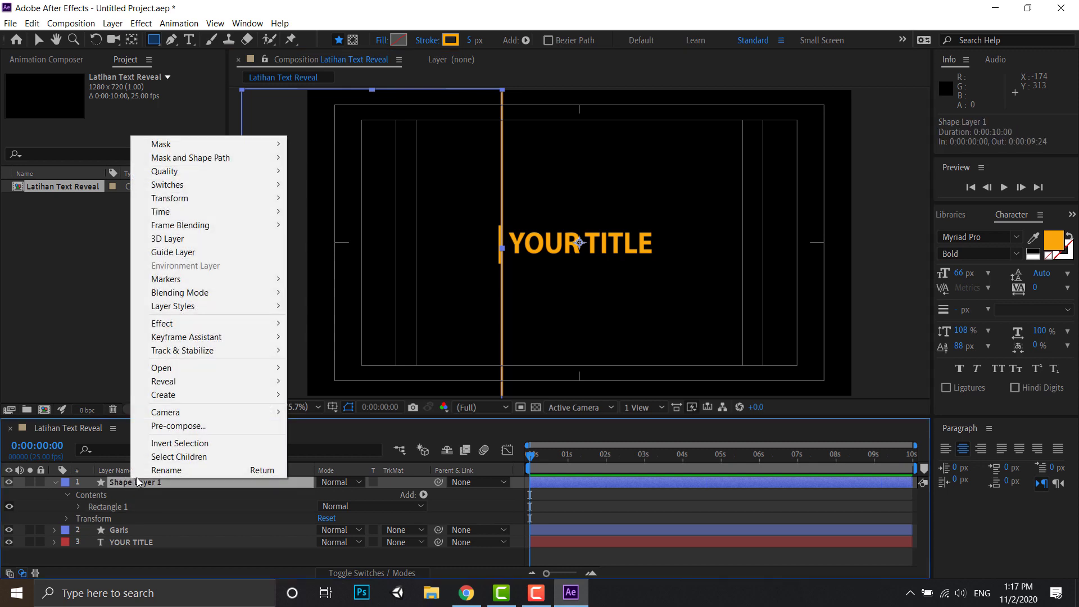
left_click(153, 471)
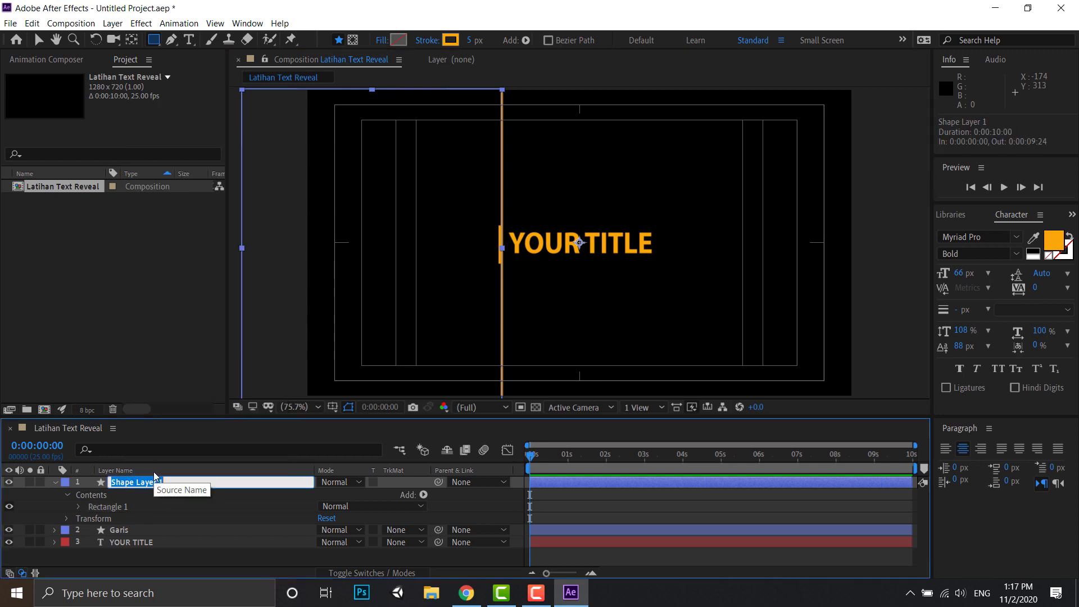
type("Persegi")
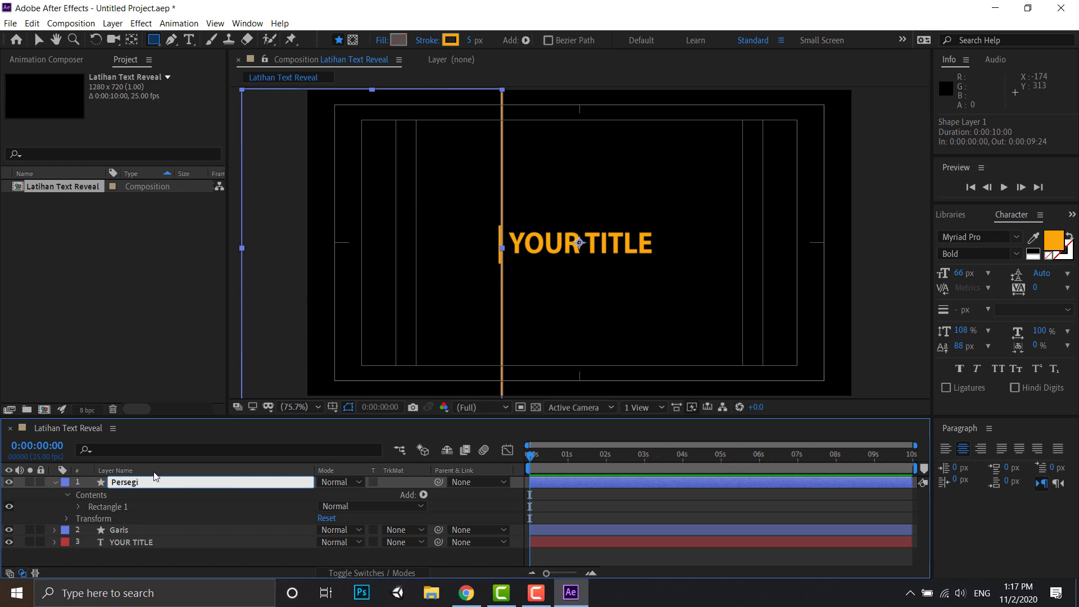
left_click(145, 509)
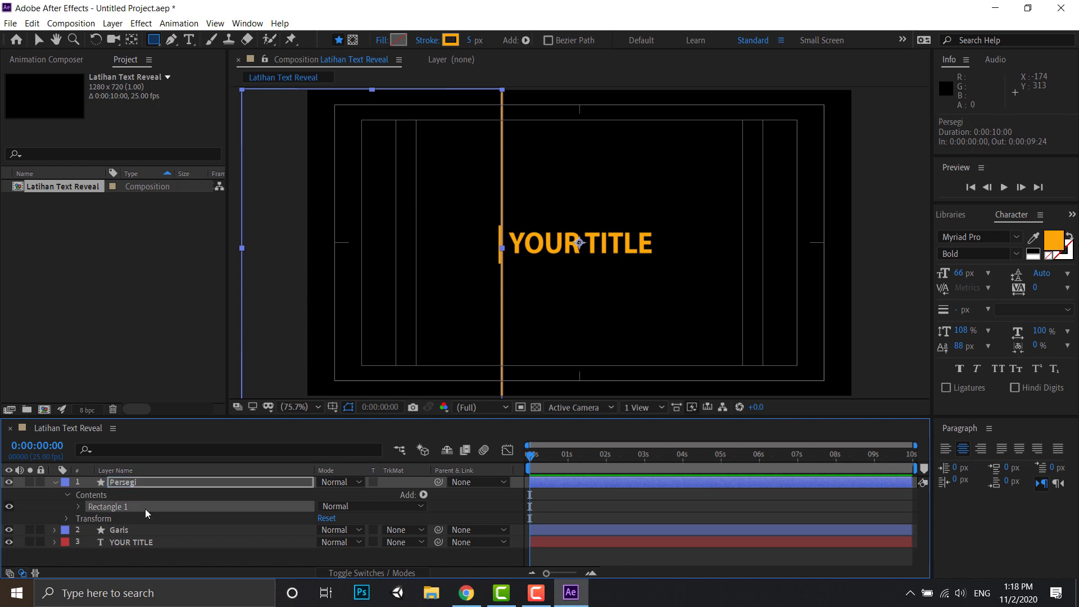
- Fill the Persegi rectangle with the title's orange, F9A80A, sampled from the text
left_click(126, 484)
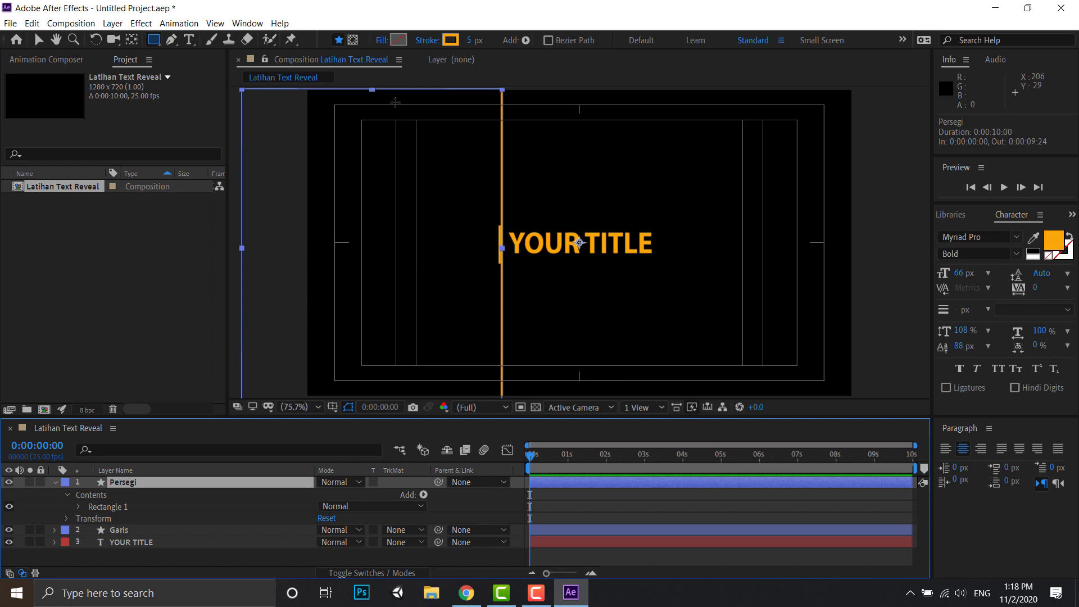
left_click(398, 41)
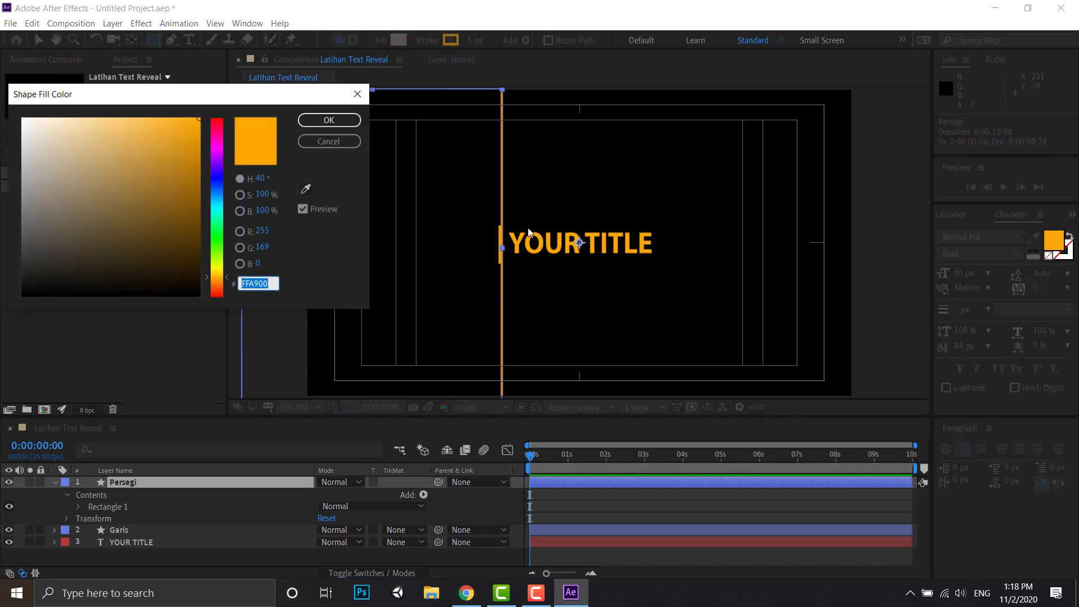
left_click(306, 190)
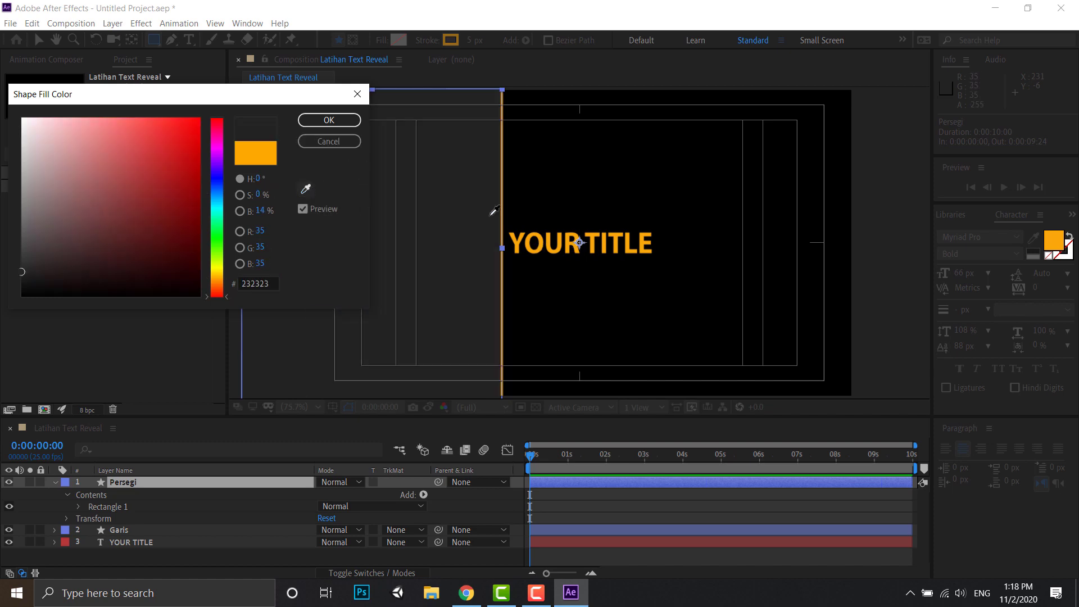
left_click(534, 232)
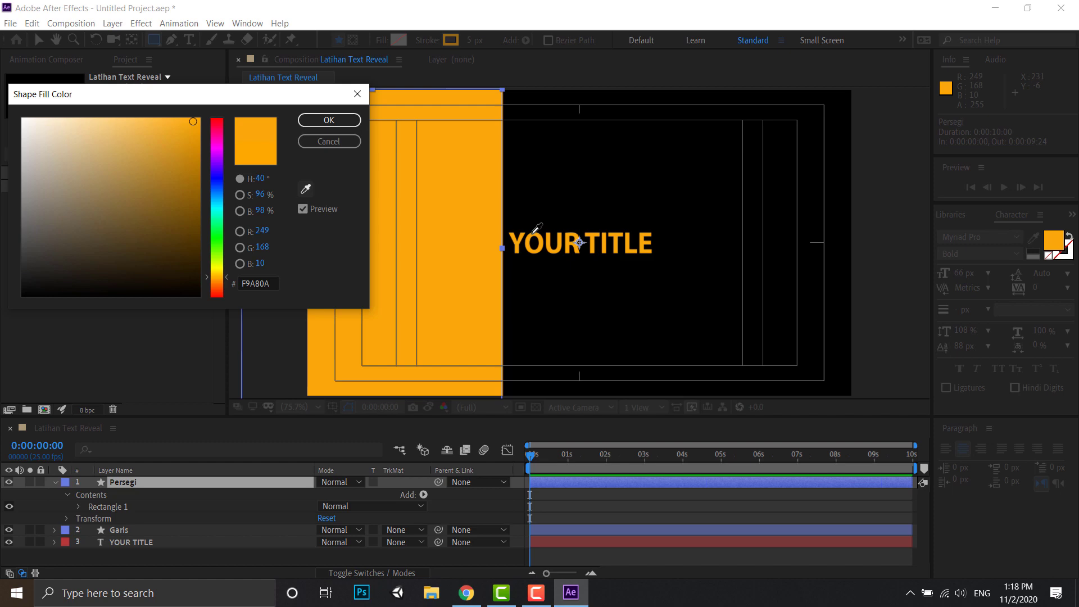
left_click(318, 115)
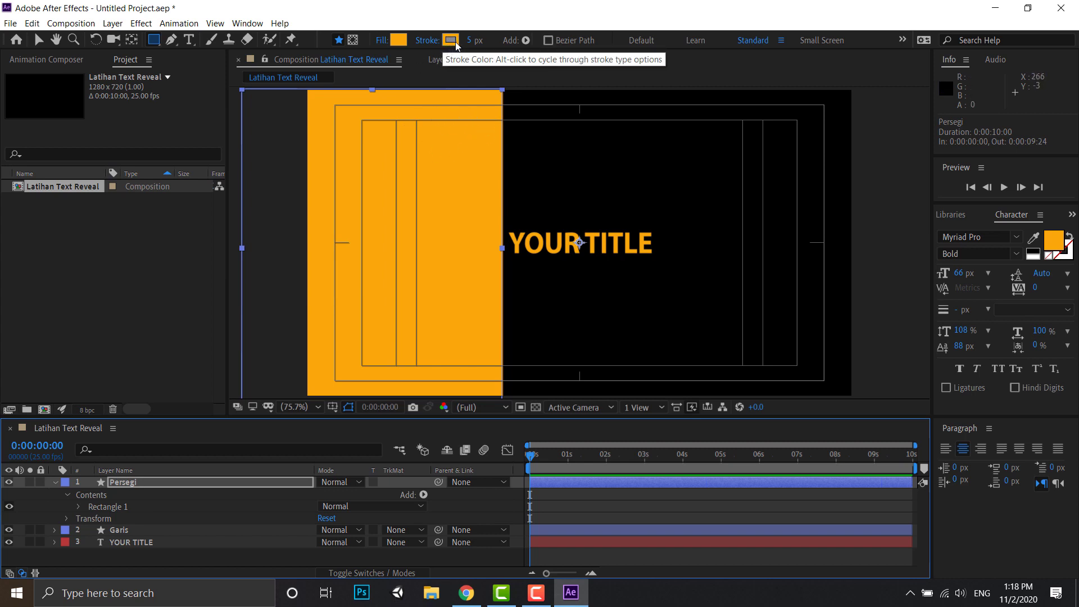
- Set the Persegi rectangle's stroke to None
left_click(427, 42)
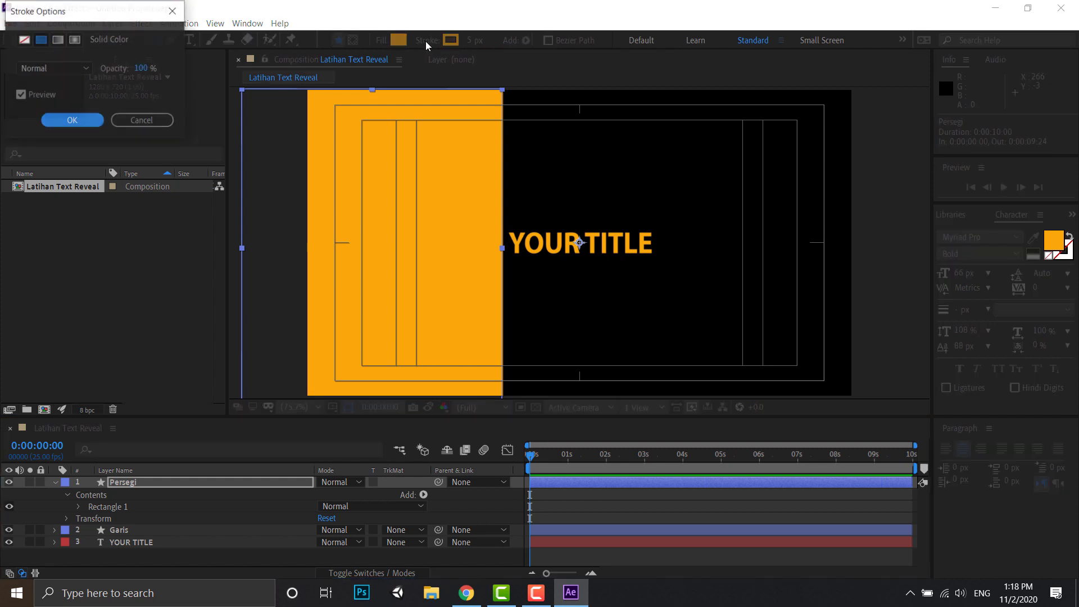
left_click(23, 40)
left_click(63, 120)
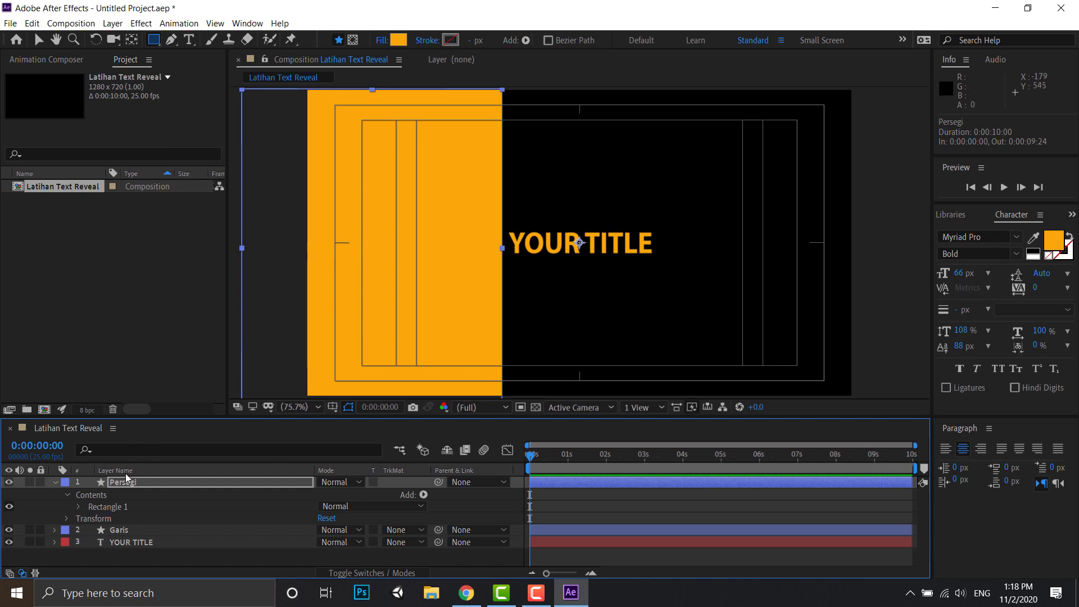
- Move the Persegi layer between Garis and YOUR TITLE, and parent it to Garis
left_click_drag(120, 480, 121, 540)
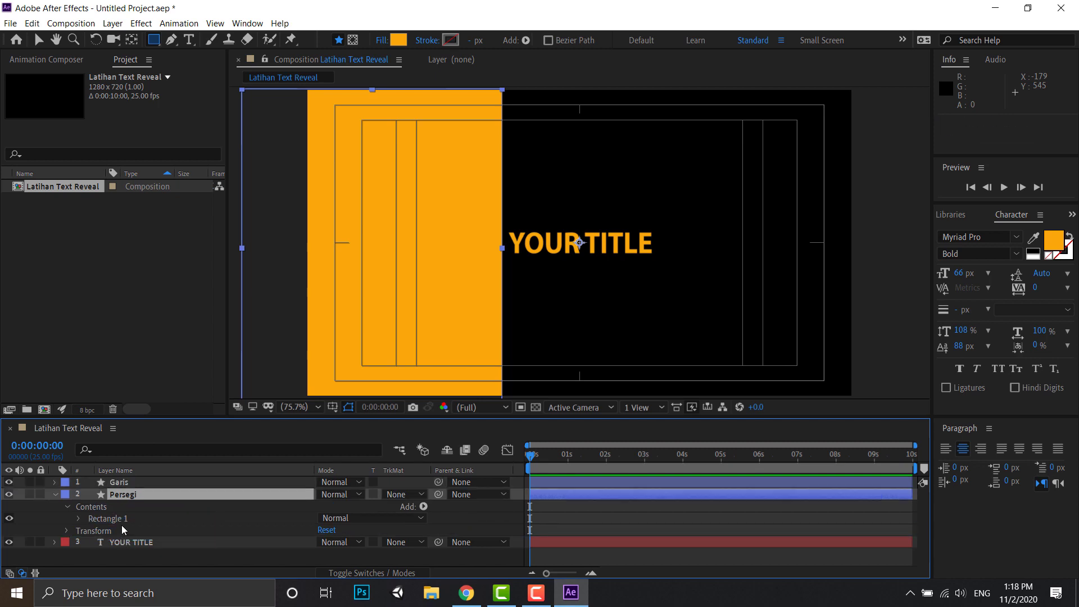
left_click(55, 494)
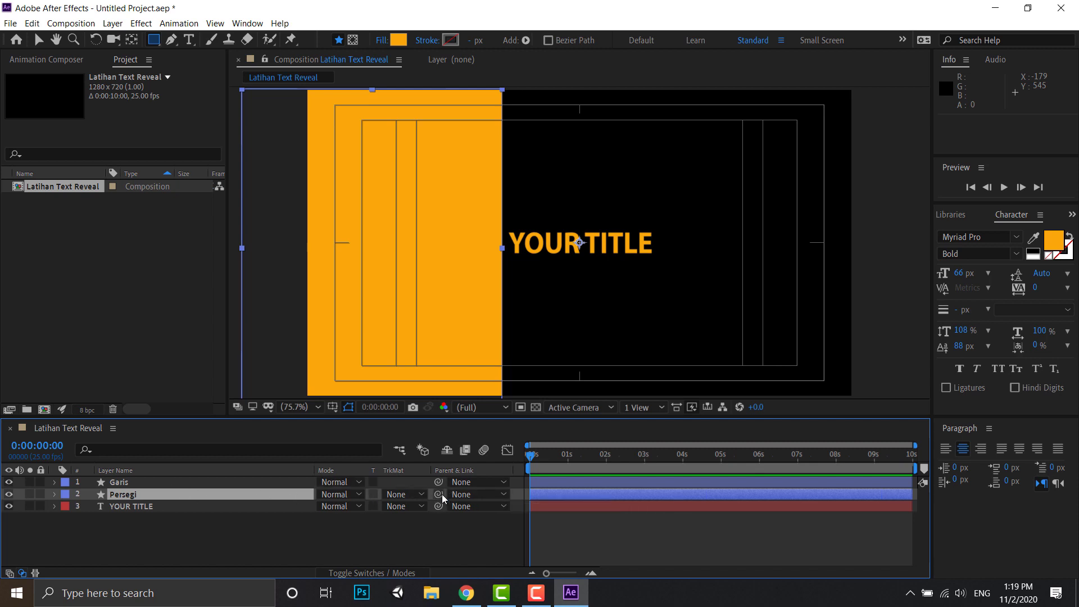
left_click_drag(438, 494, 231, 481)
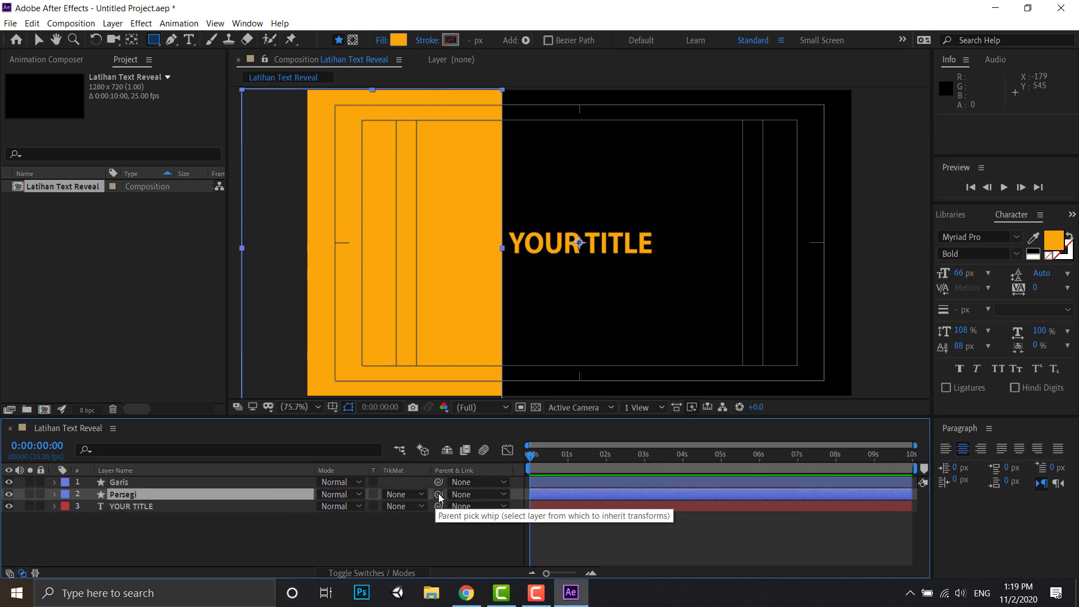
left_click_drag(438, 493, 237, 483)
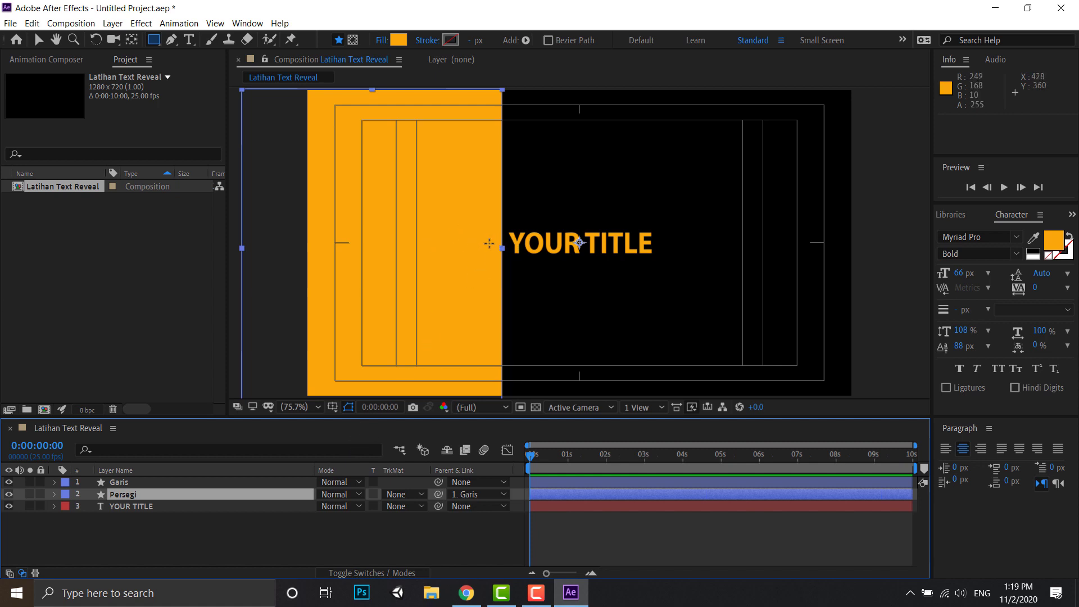
left_click(126, 481)
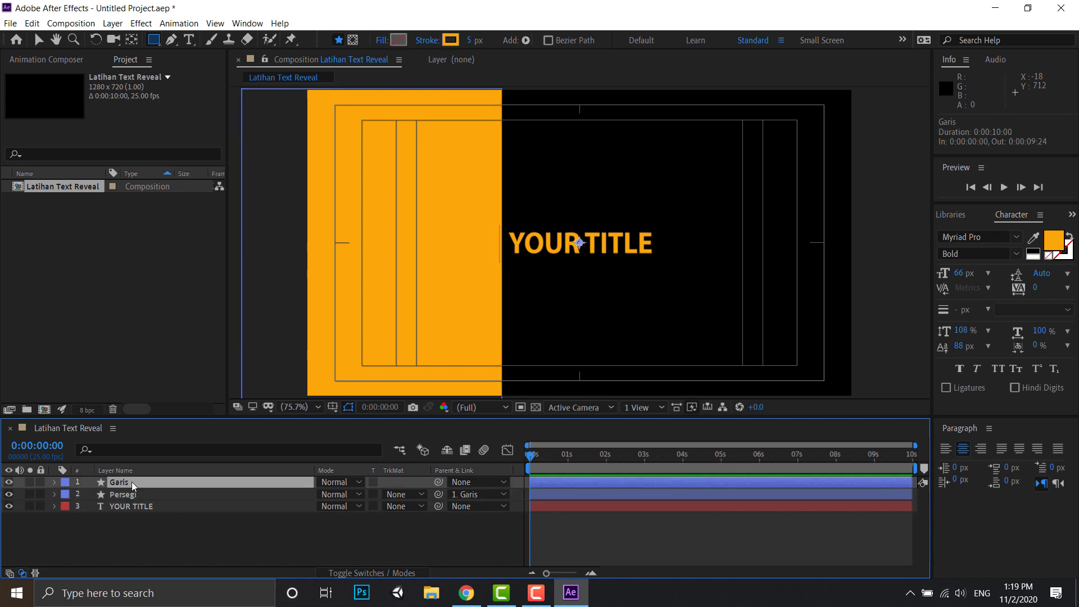
left_click(127, 492)
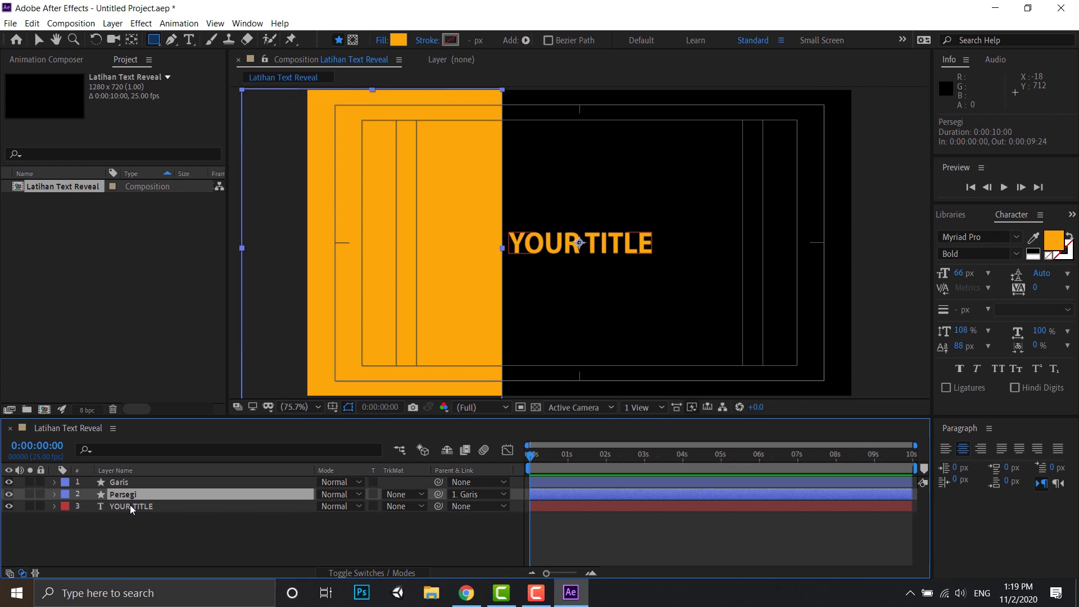
left_click(264, 504)
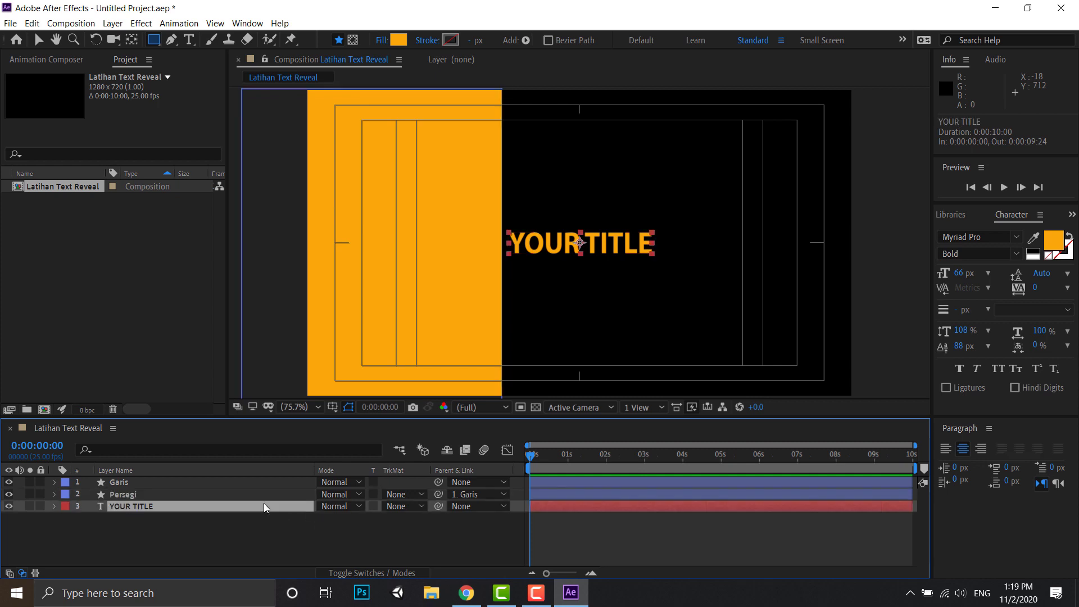
left_click(420, 505)
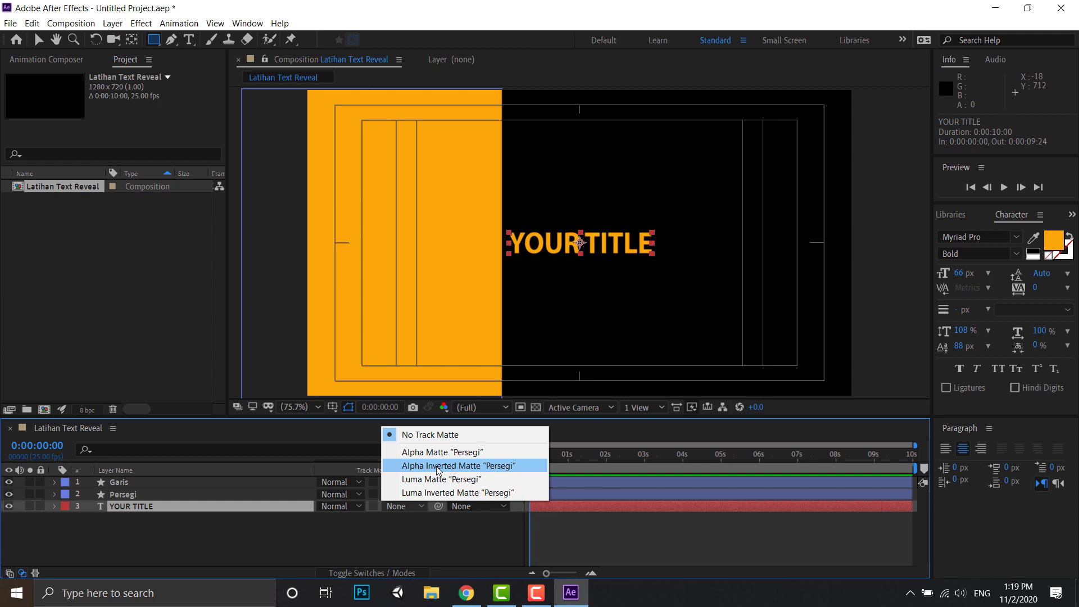
left_click(224, 535)
left_click(224, 535)
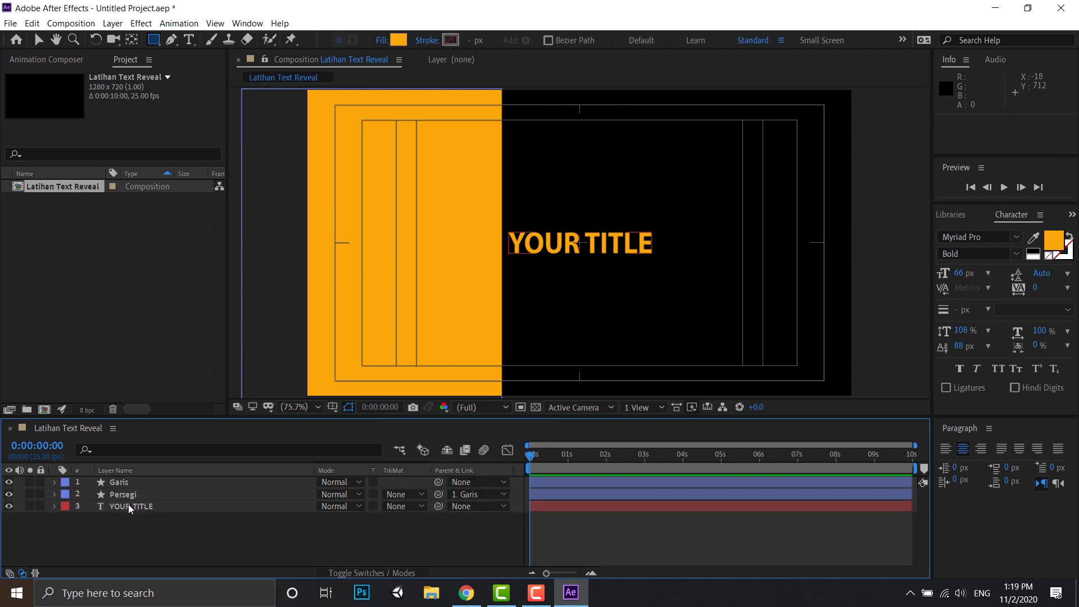
- Set the YOUR TITLE layer's track matte to Alpha Matte "Persegi", after trying Alpha Inverted Matte
left_click(128, 506)
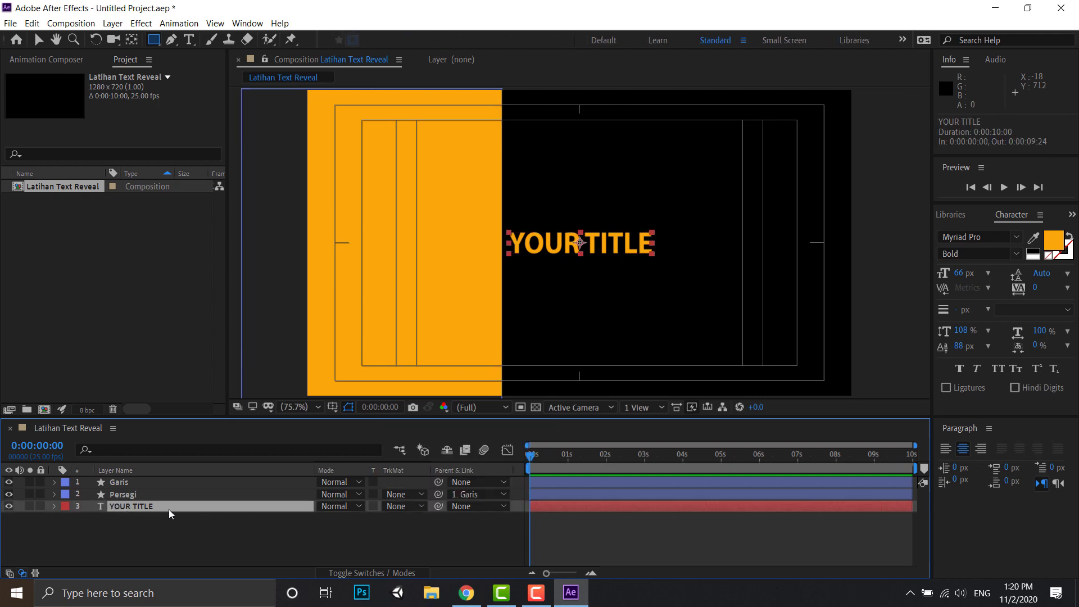
left_click(420, 506)
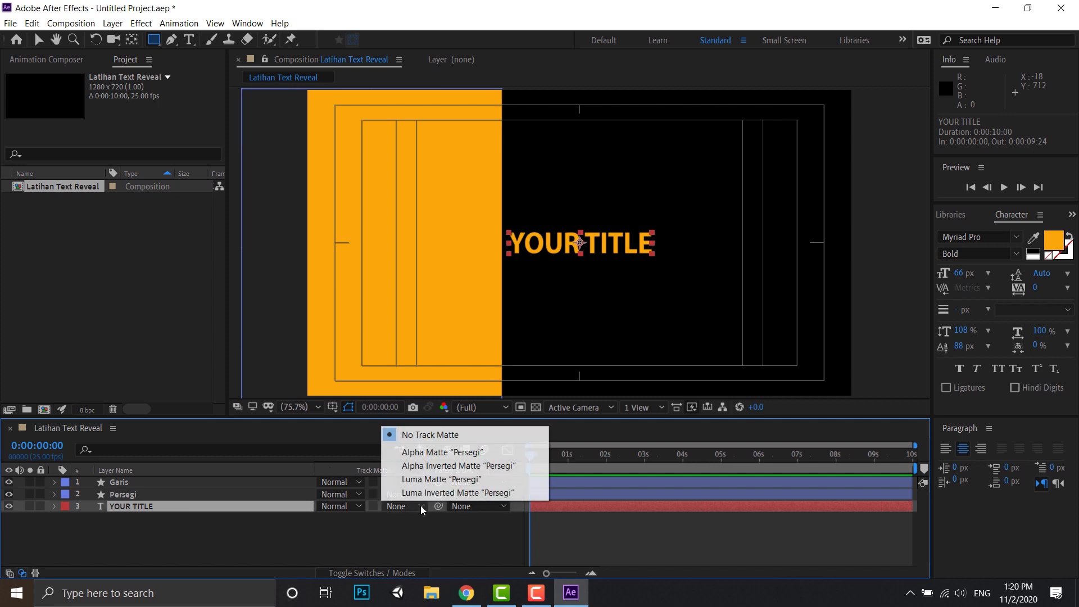
left_click(441, 466)
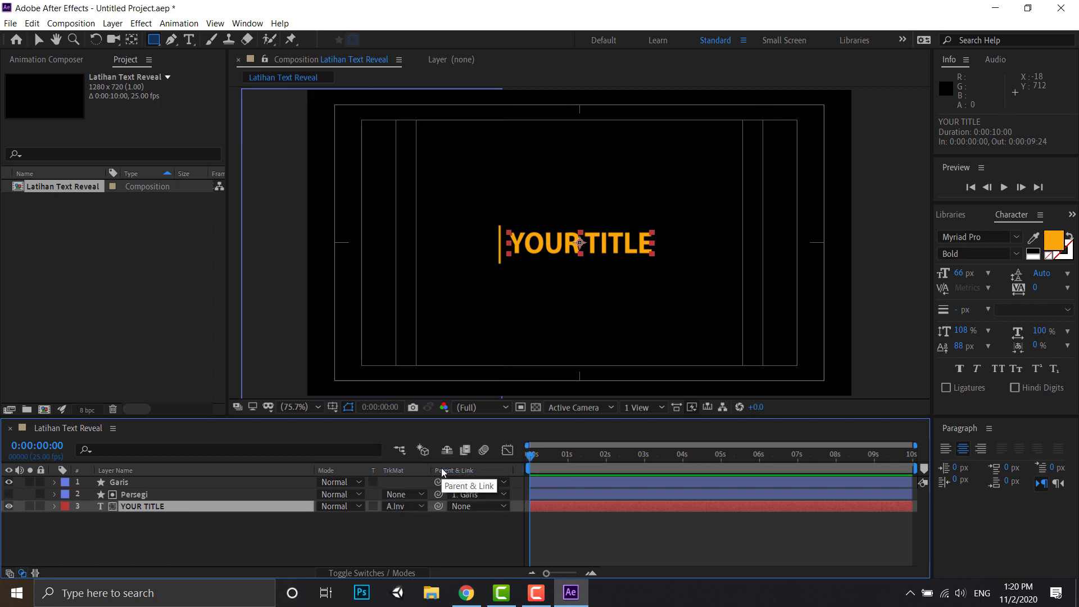
left_click(421, 506)
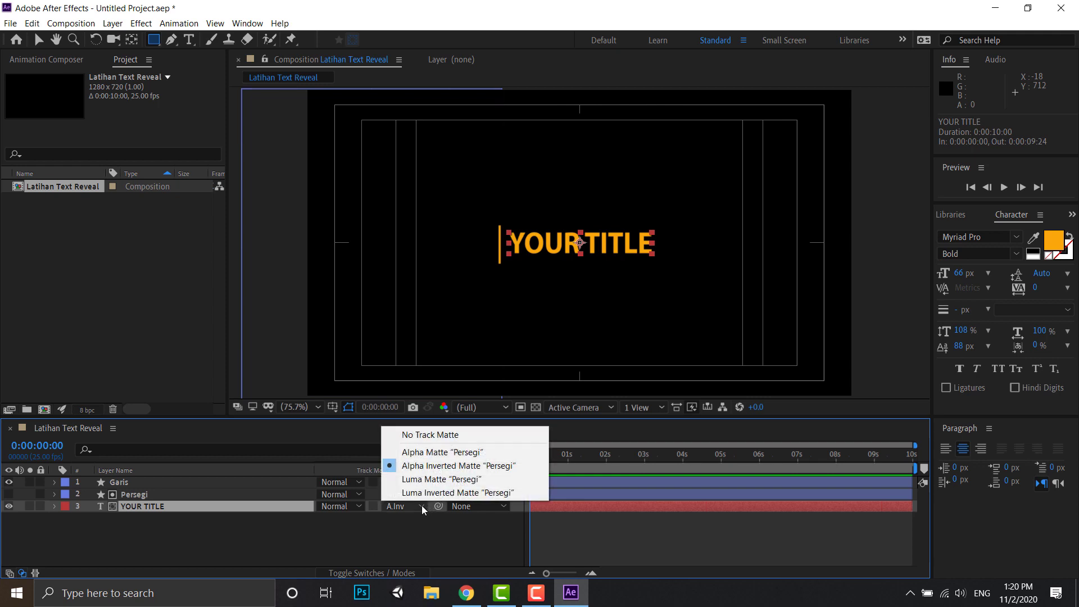
left_click(444, 454)
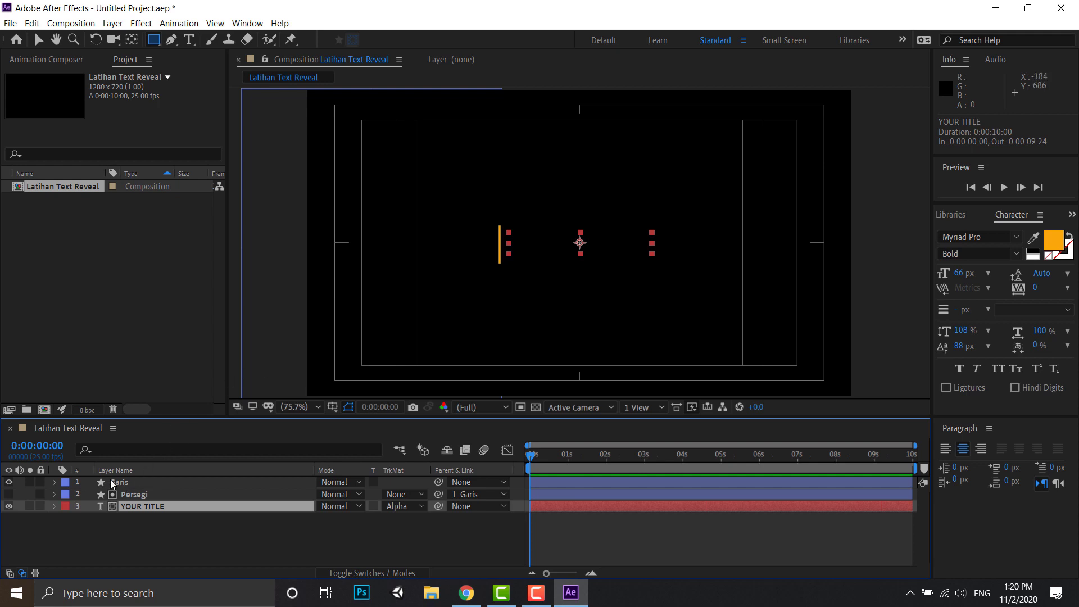
- Keyframe the Garis layer's Position at 1 second, and set it to 1030, 360 at 2 seconds so the line crosses the title
left_click(112, 481)
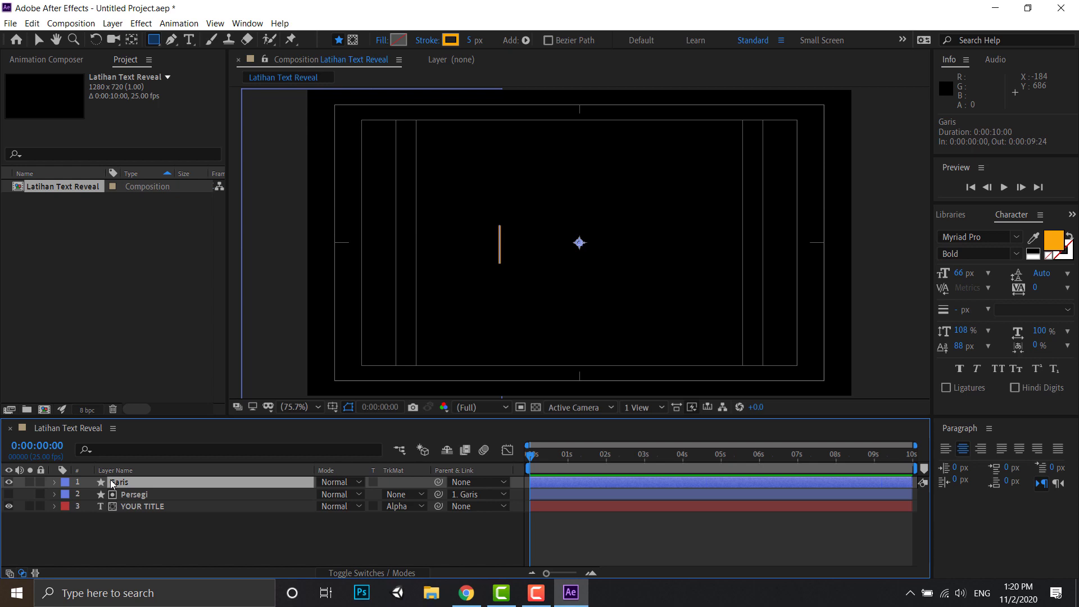
key("p")
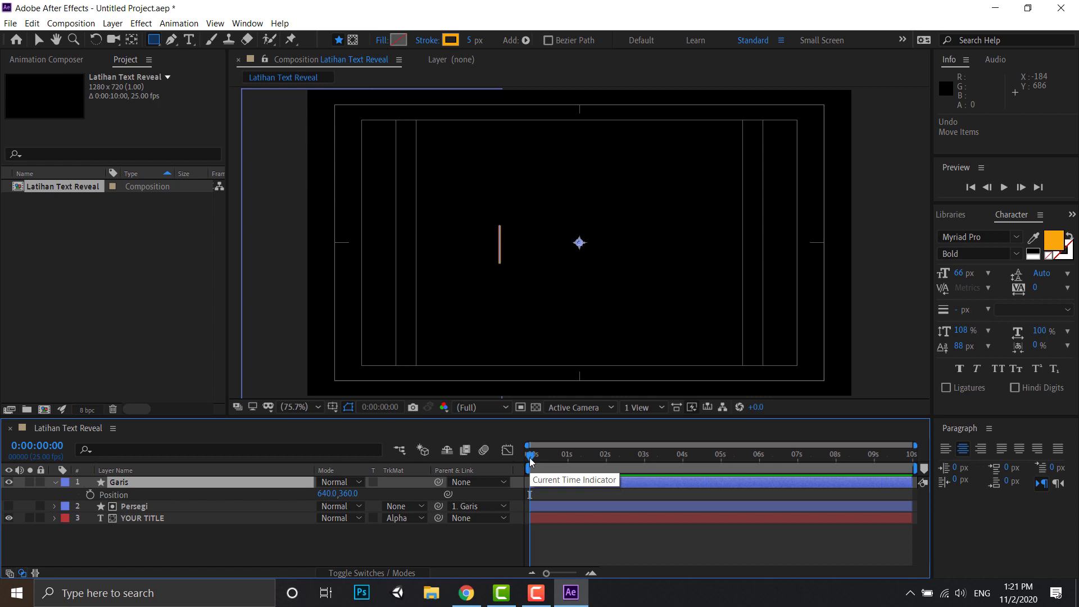
left_click_drag(532, 457, 569, 458)
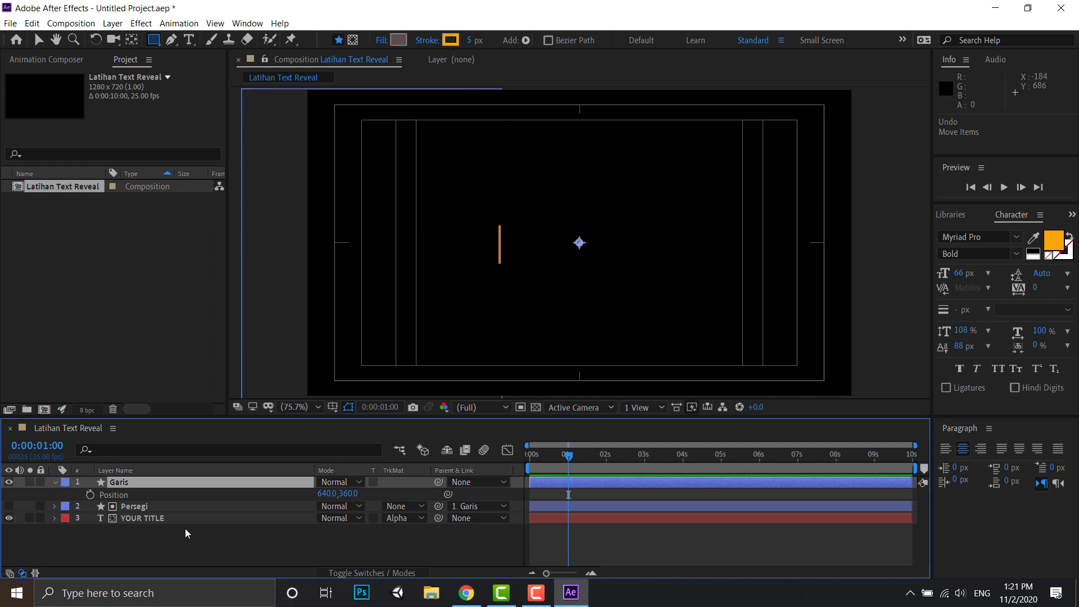
left_click(90, 496)
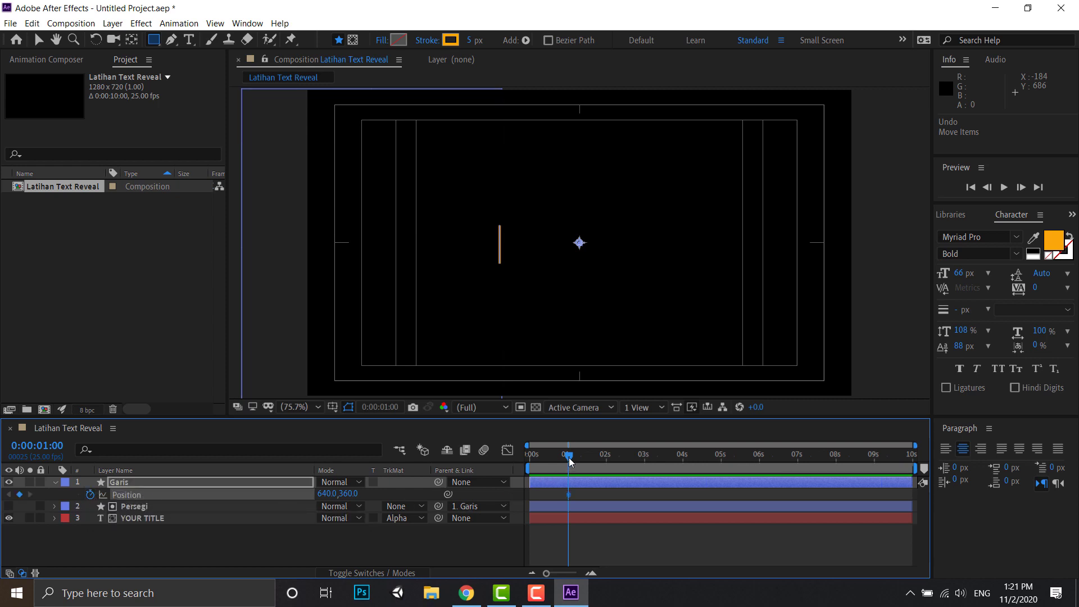
left_click_drag(569, 461, 607, 461)
left_click_drag(326, 496, 627, 519)
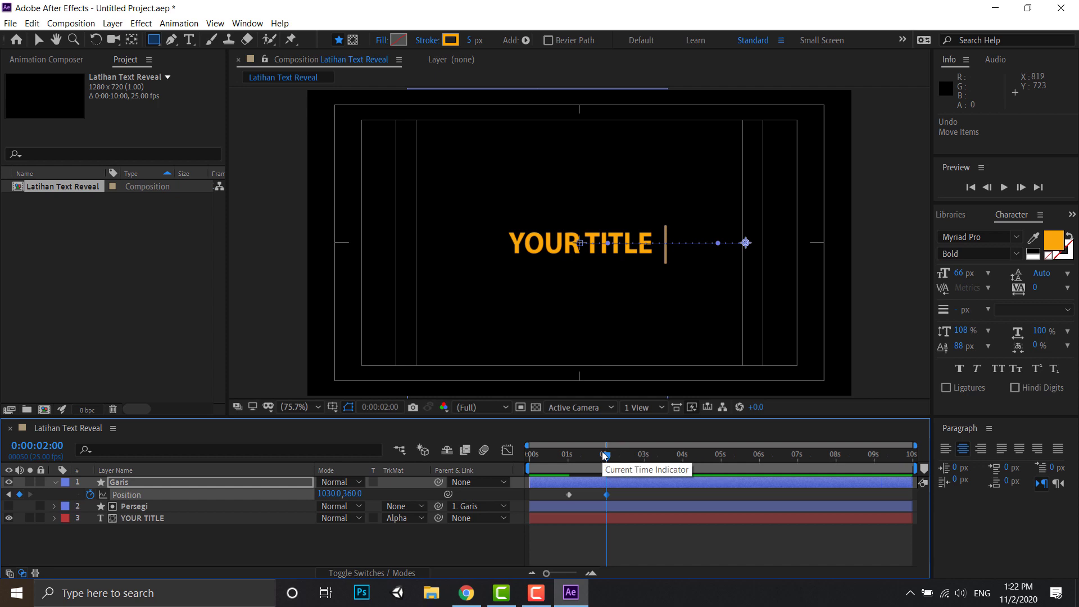
- Play back the line's movement from just before the first Position keyframe
left_click_drag(604, 457, 554, 465)
key("space")
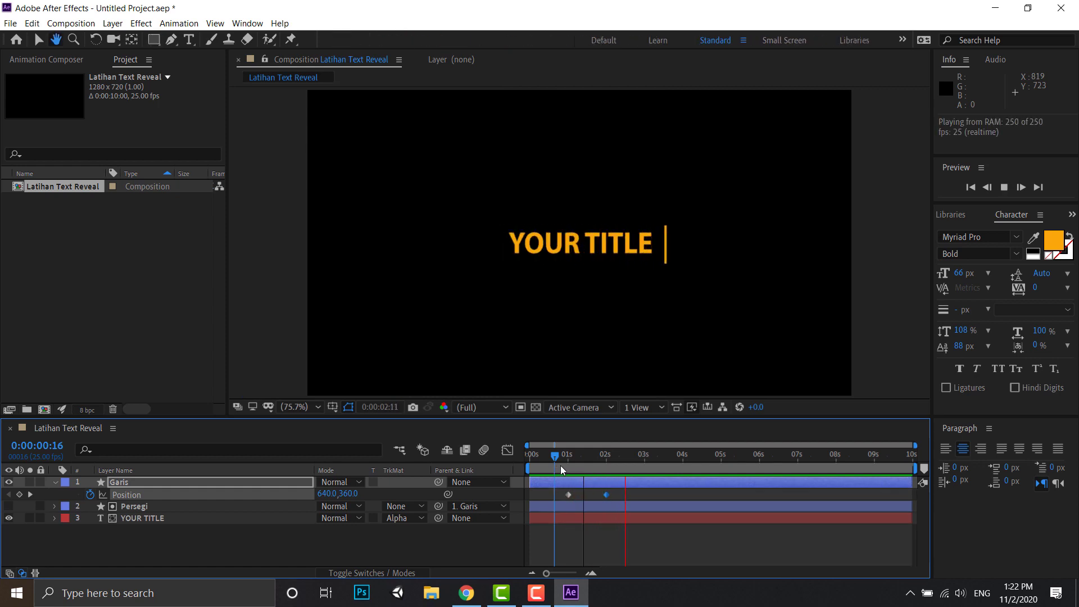
left_click(615, 466)
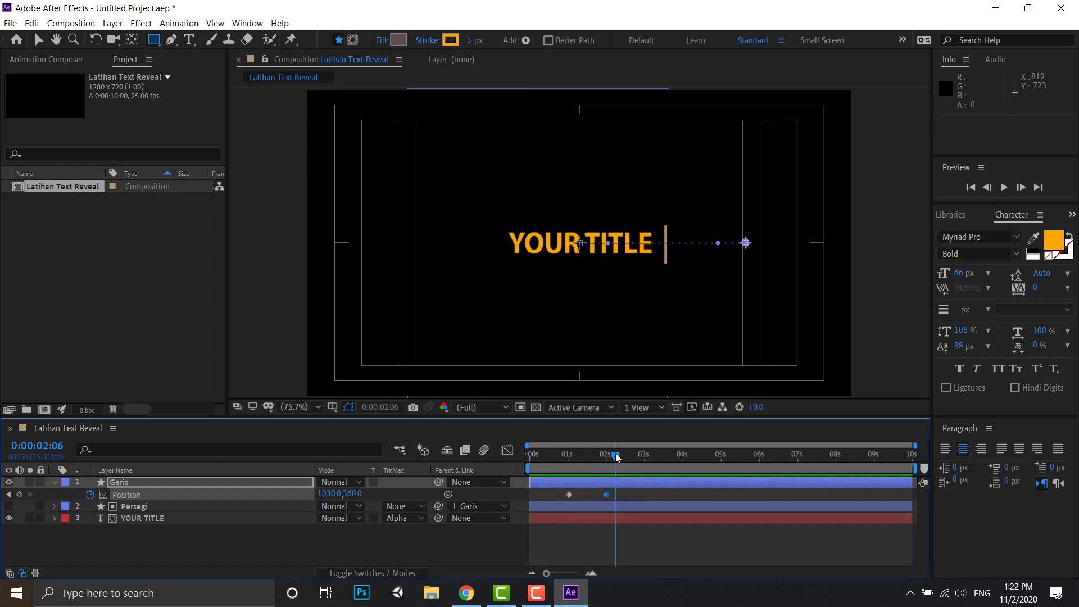
- Apply Easy Ease to both Position keyframes of the Garis layer
left_click_drag(616, 458, 623, 458)
left_click(622, 496)
left_click_drag(604, 496, 554, 494)
right_click(568, 494)
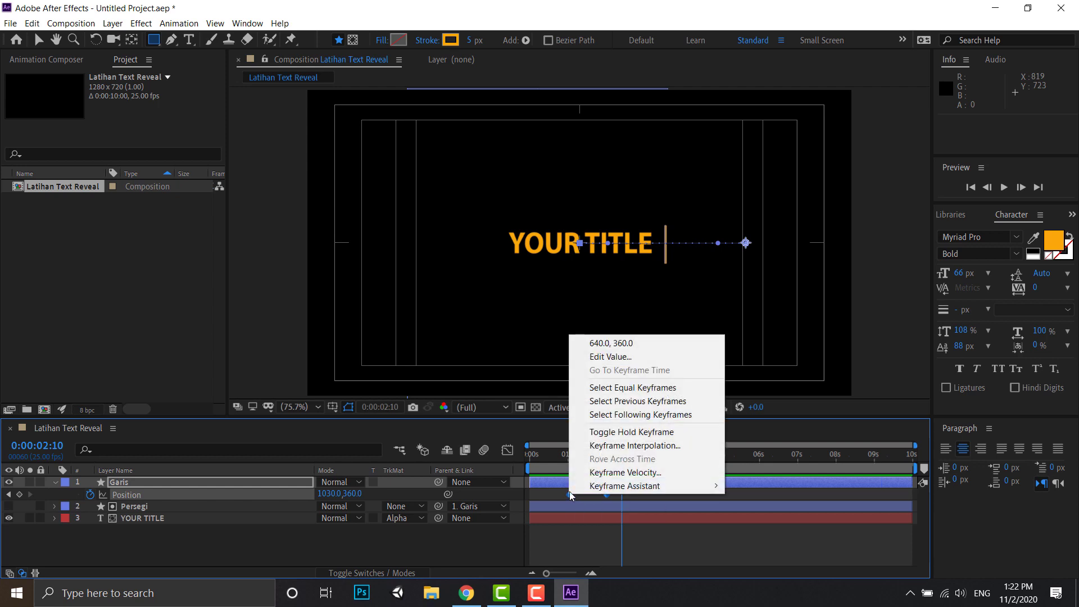
mouse_move(597, 488)
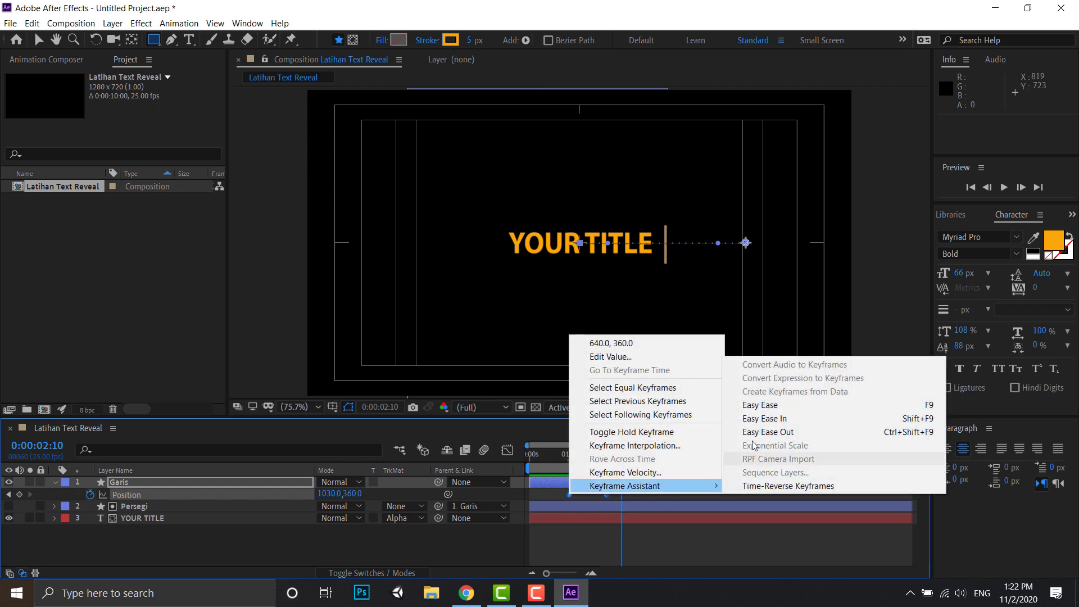
left_click(761, 407)
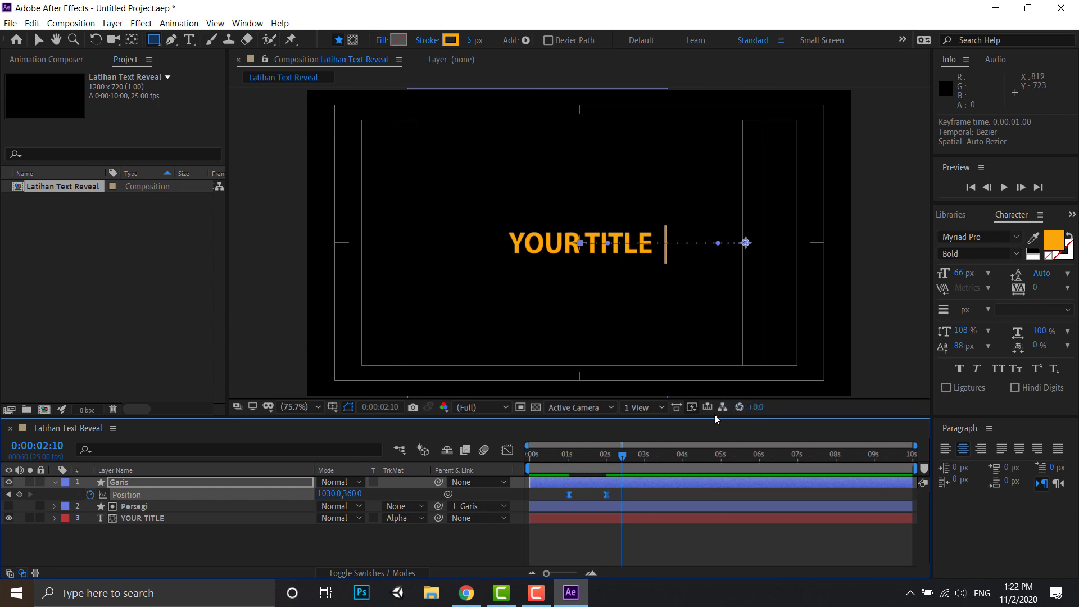
- Reshape the speed graph of the Garis layer's Position so the speed peaks sharply soon after the first keyframe and tapers off gradually
left_click(508, 451)
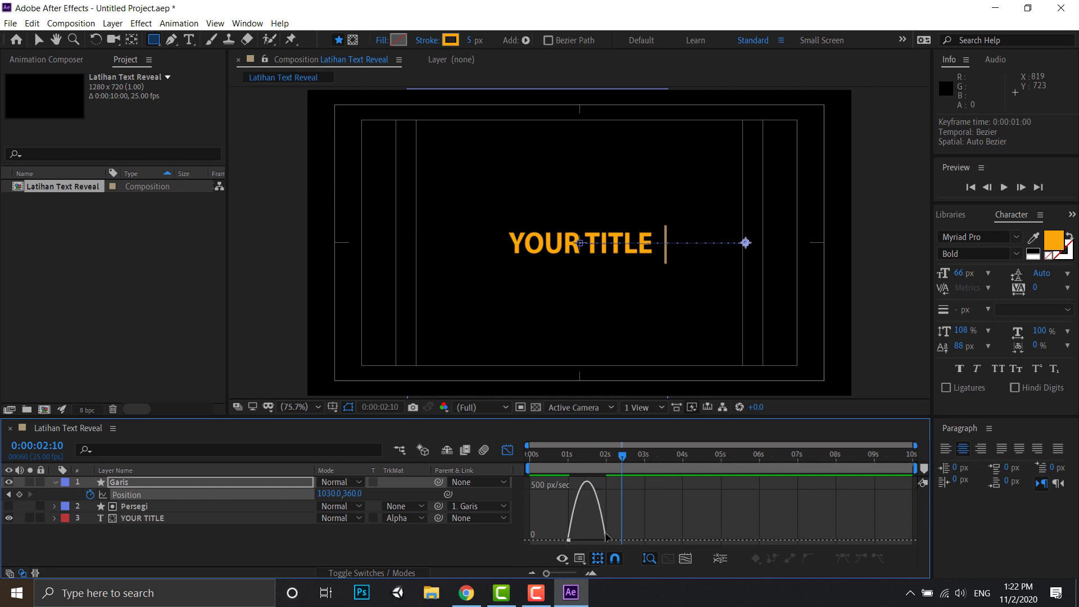
left_click(582, 561)
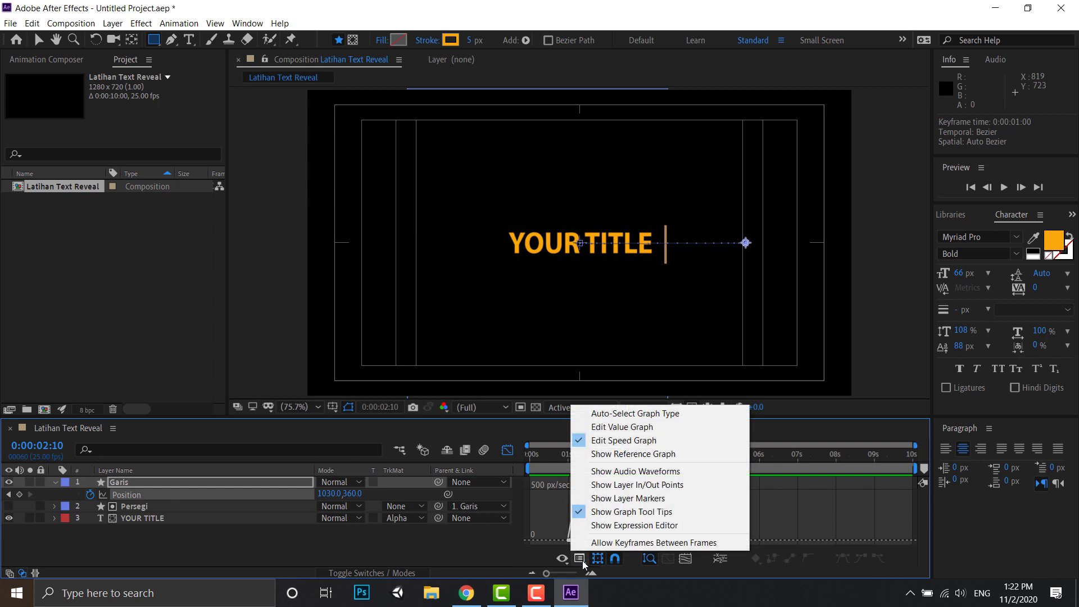
left_click(639, 442)
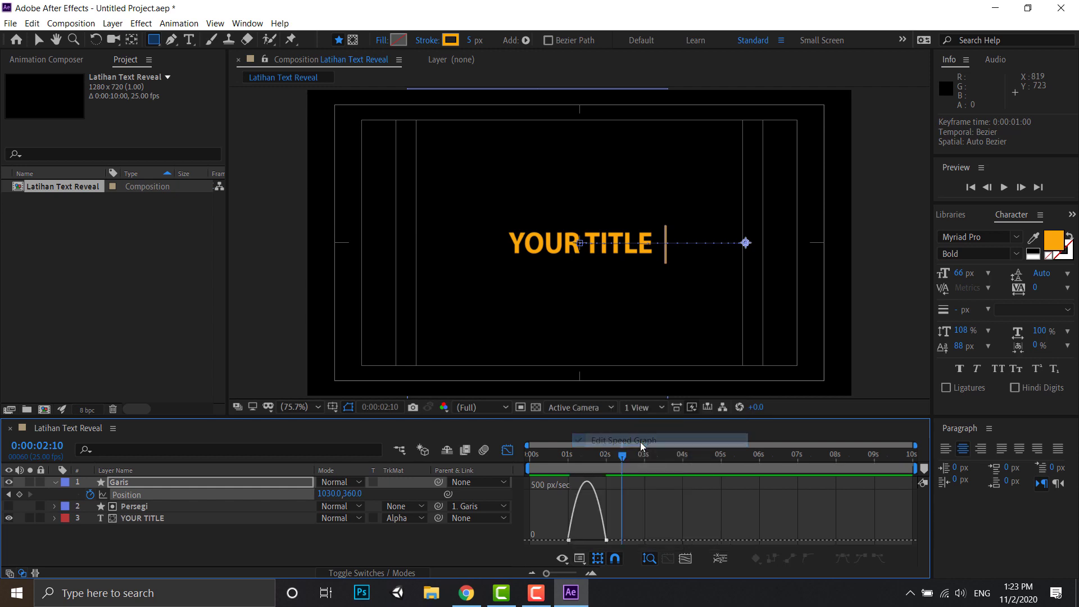
left_click(568, 541)
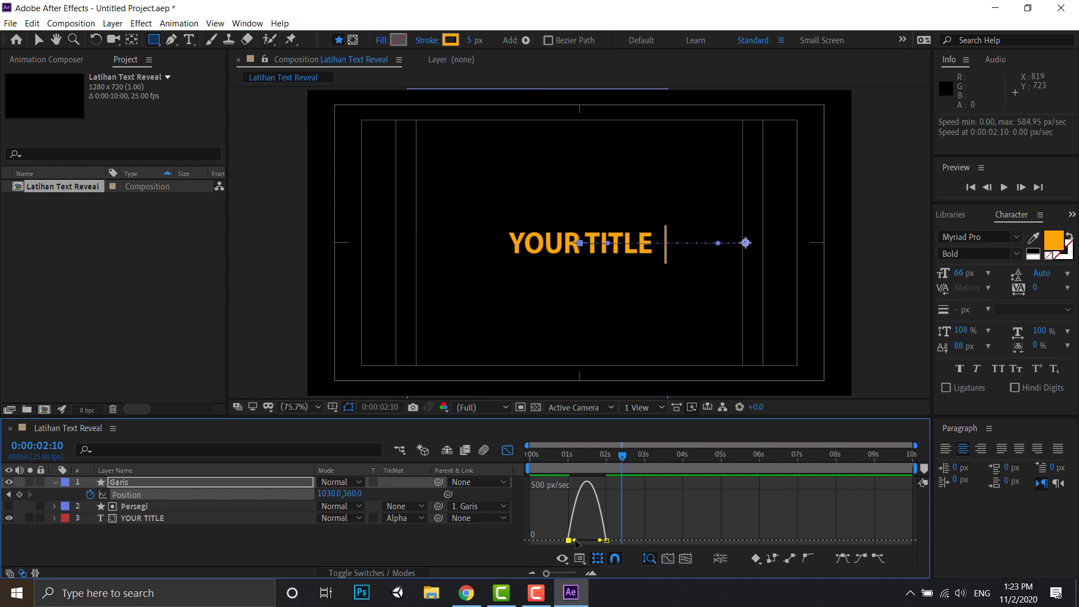
left_click_drag(575, 541, 590, 545)
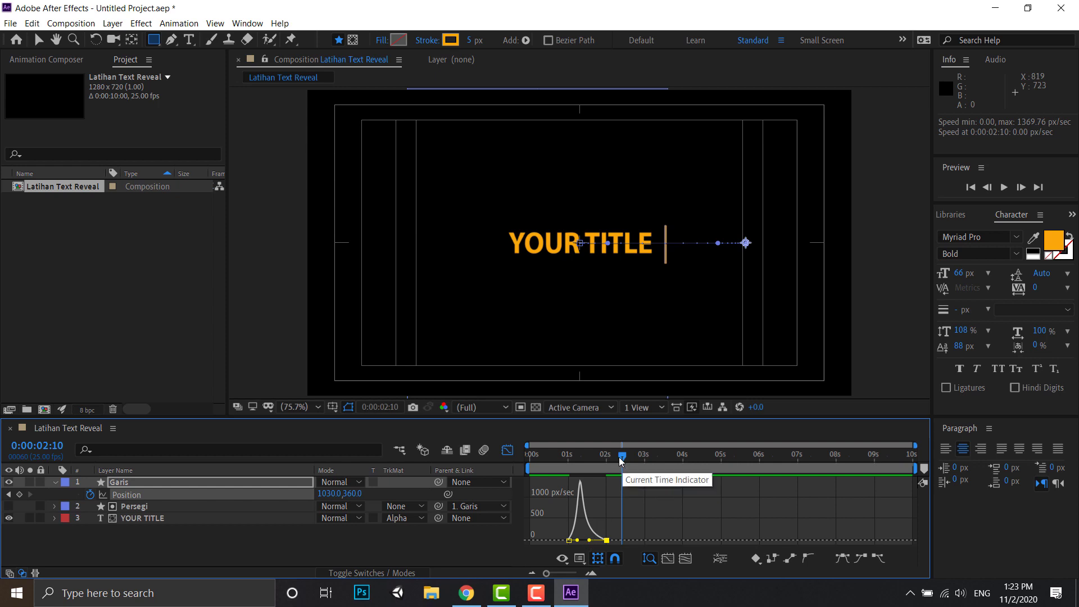
left_click(505, 451)
- Play back the title reveal from 0:00:00:17 to check the line's adjusted easing
left_click_drag(624, 454, 557, 464)
key("space")
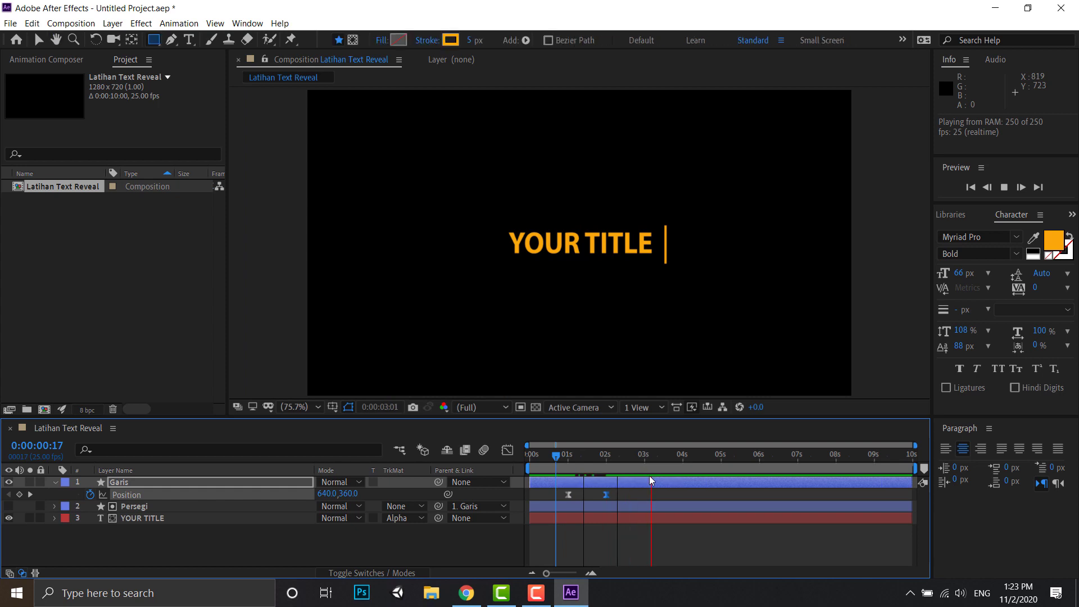
left_click(638, 461)
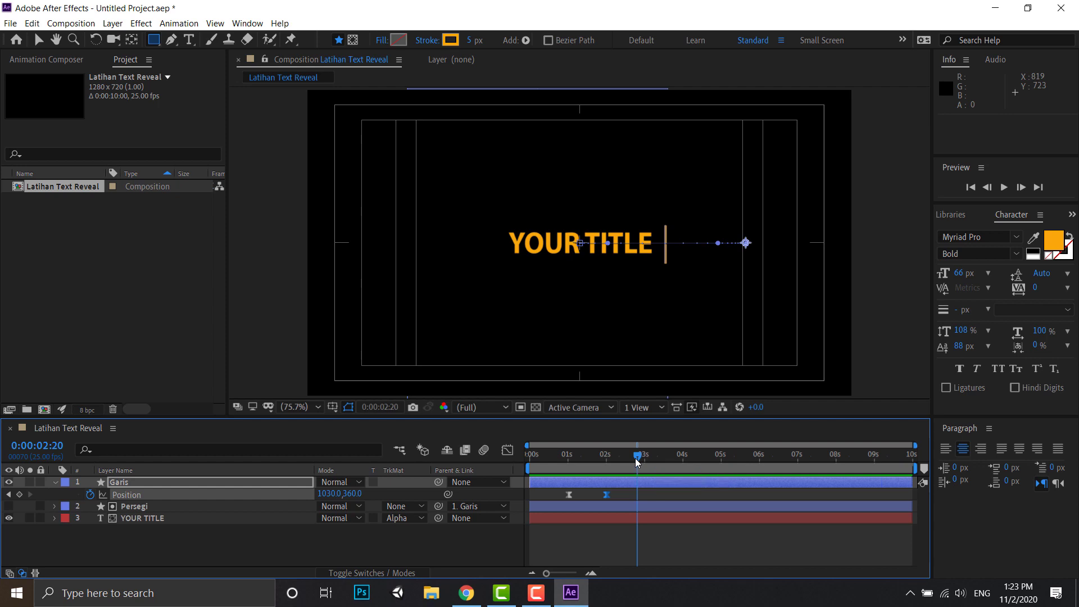
left_click_drag(637, 461, 617, 479)
- Unlink the Garis layer's Scale proportions and keyframe its Scale at 0:00:00:20 with the vertical value at 0%
left_click_drag(620, 456, 561, 457)
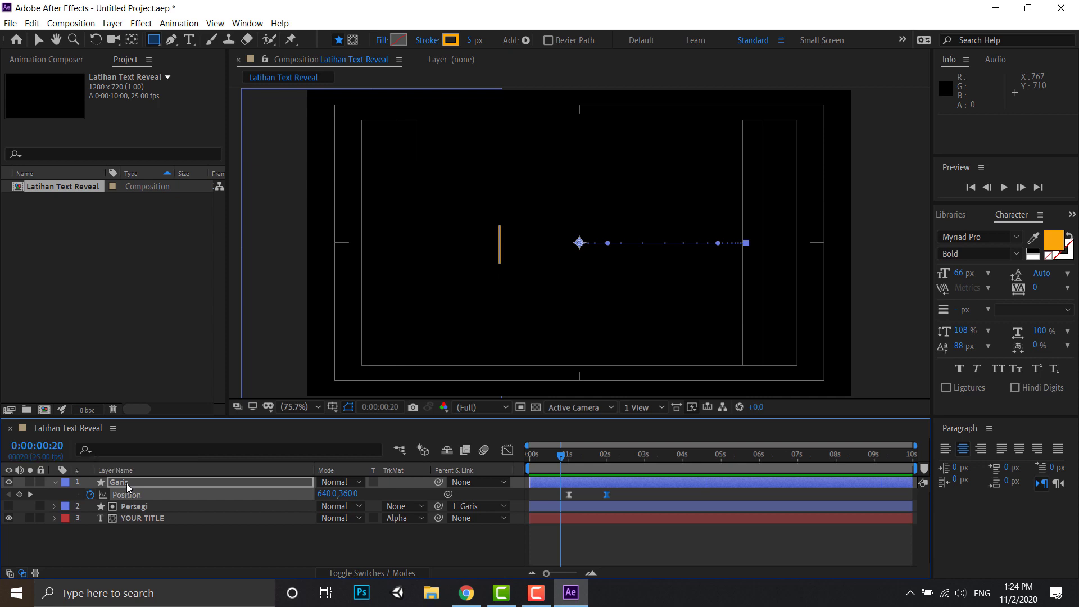
key("s")
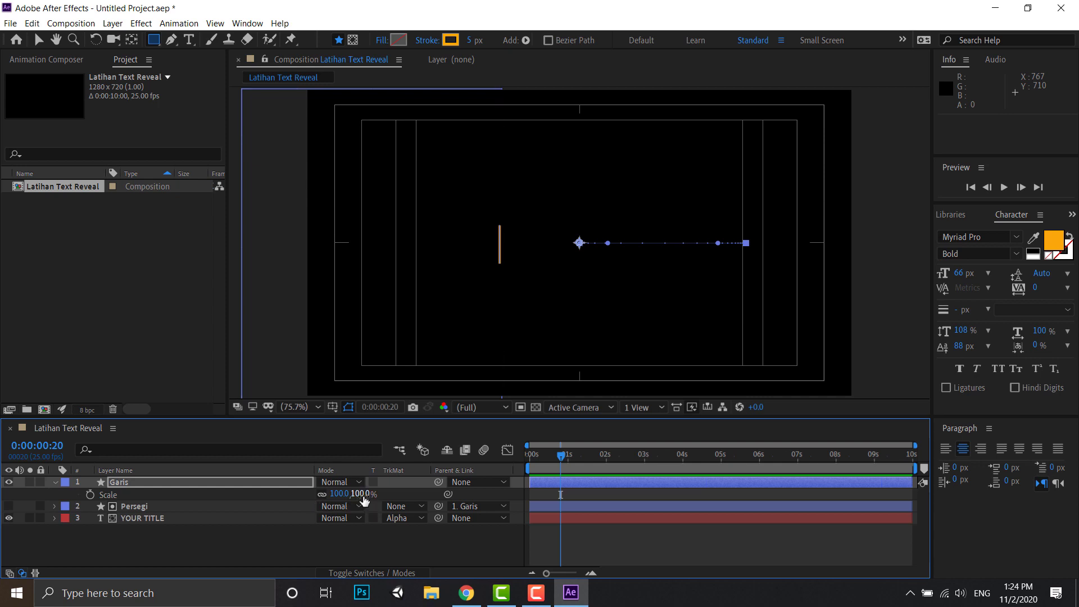
left_click(321, 495)
left_click(360, 494)
type("0")
key("Return")
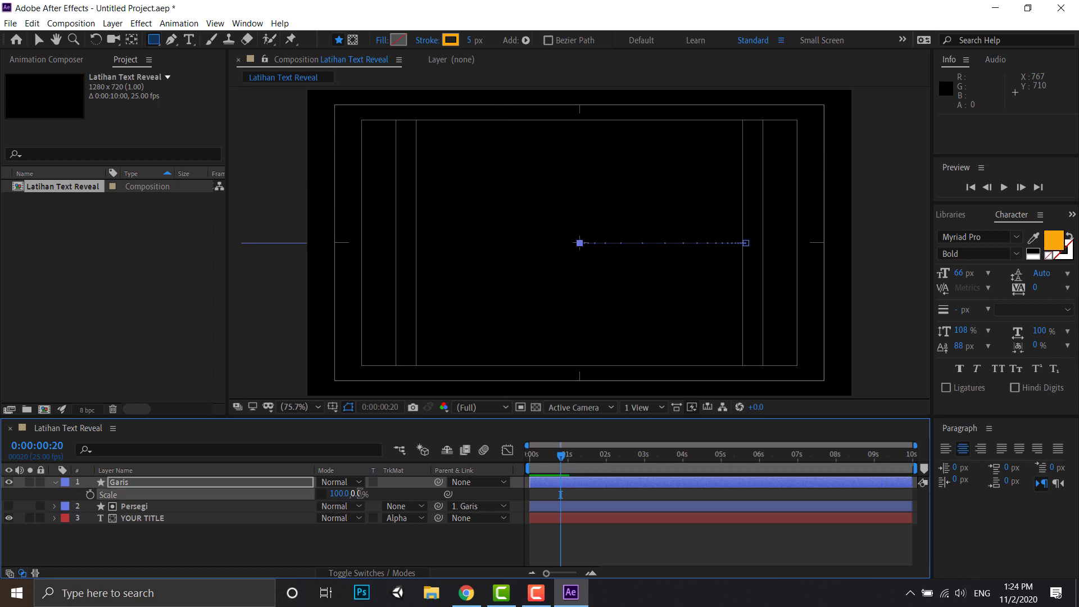
left_click(90, 495)
- Set the Garis layer's vertical Scale to 100% at 0:00:01:20
left_click_drag(561, 455, 598, 457)
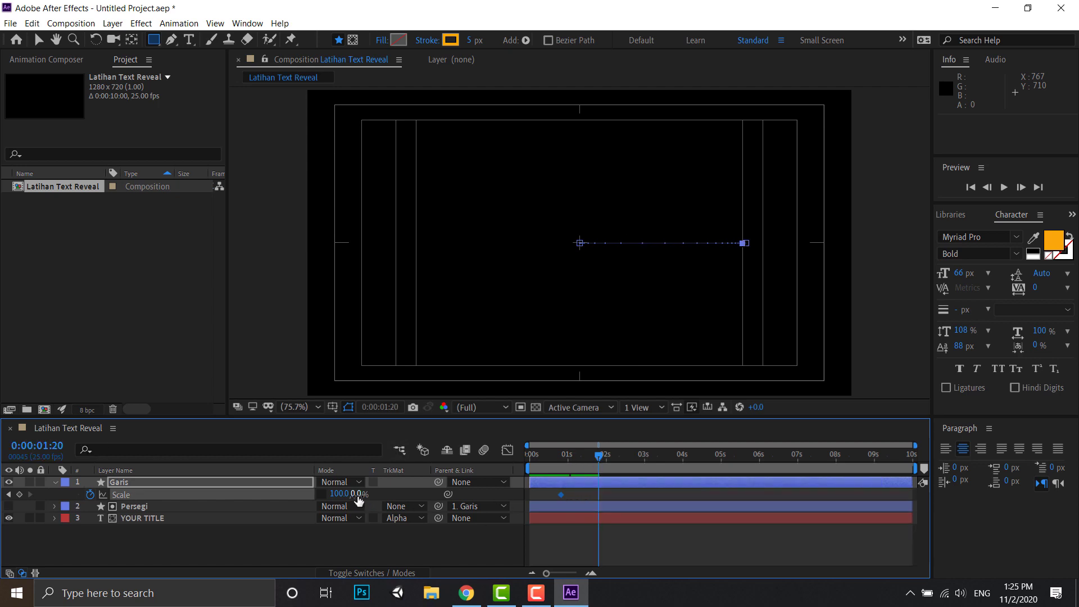
left_click(357, 494)
type("100")
key("Return")
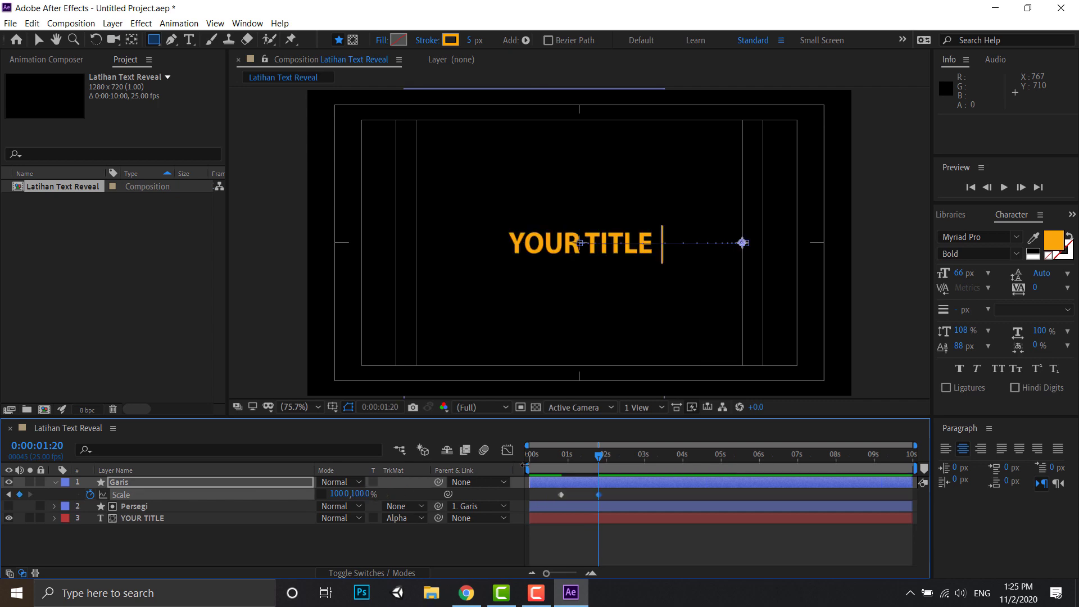
- Shrink the line at 0:00:02:05 by setting the Garis layer's vertical Scale to 5%, and check the frames around it
left_click_drag(598, 458, 615, 458)
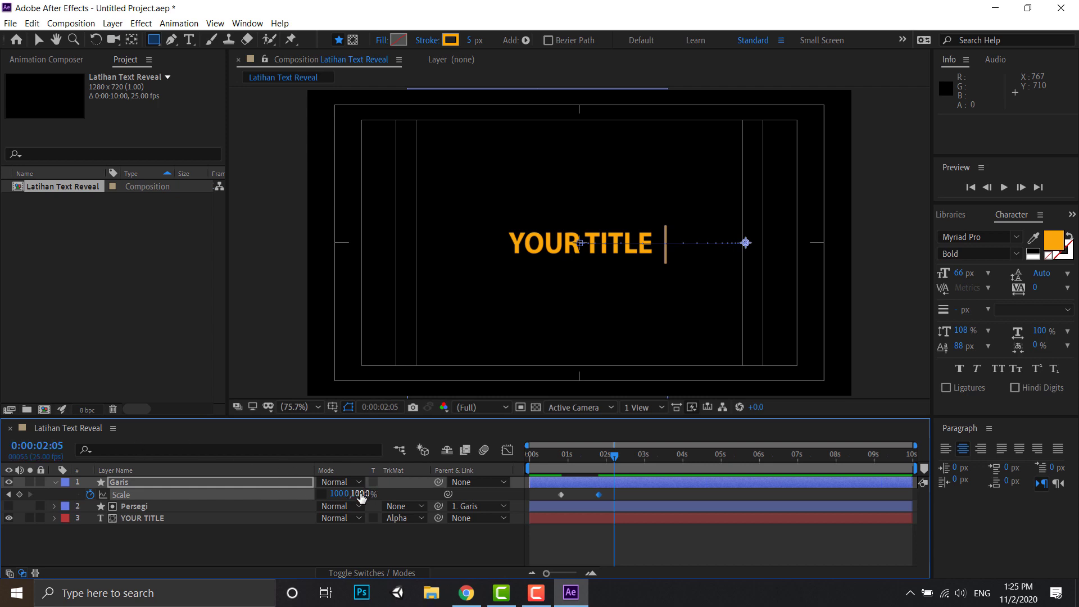
left_click(361, 495)
type("5")
key("Return")
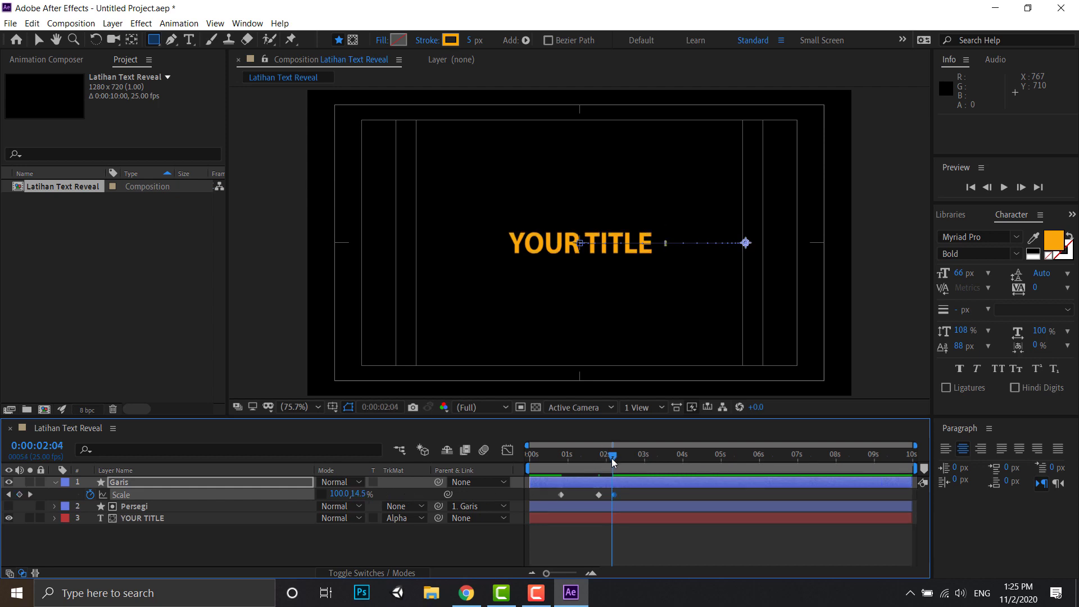
mouse_move(611, 458)
left_mouse_down()
mouse_move(553, 467)
mouse_move(616, 477)
left_mouse_up()
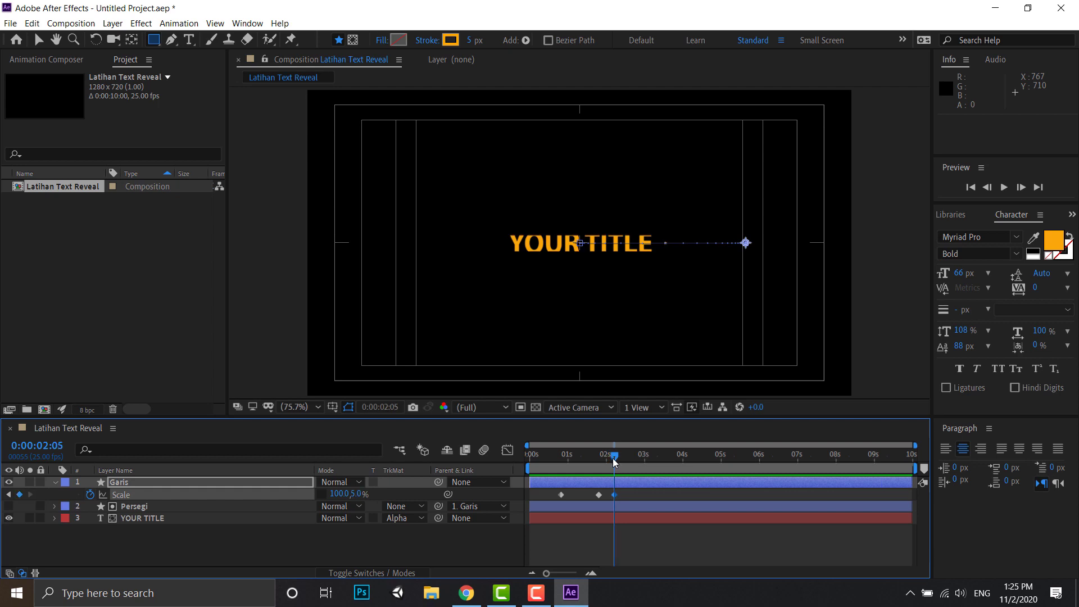
left_click(613, 457)
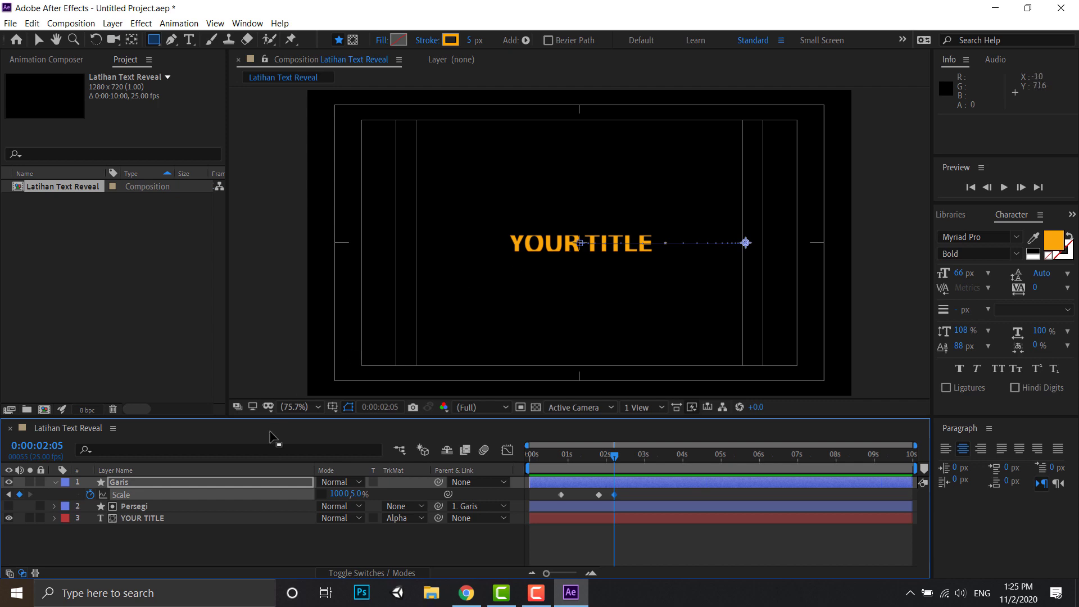
- Stretch the Persegi matte vertically to about 230% at 0:00:02:05 so it covers the full height of the title
left_click(130, 507)
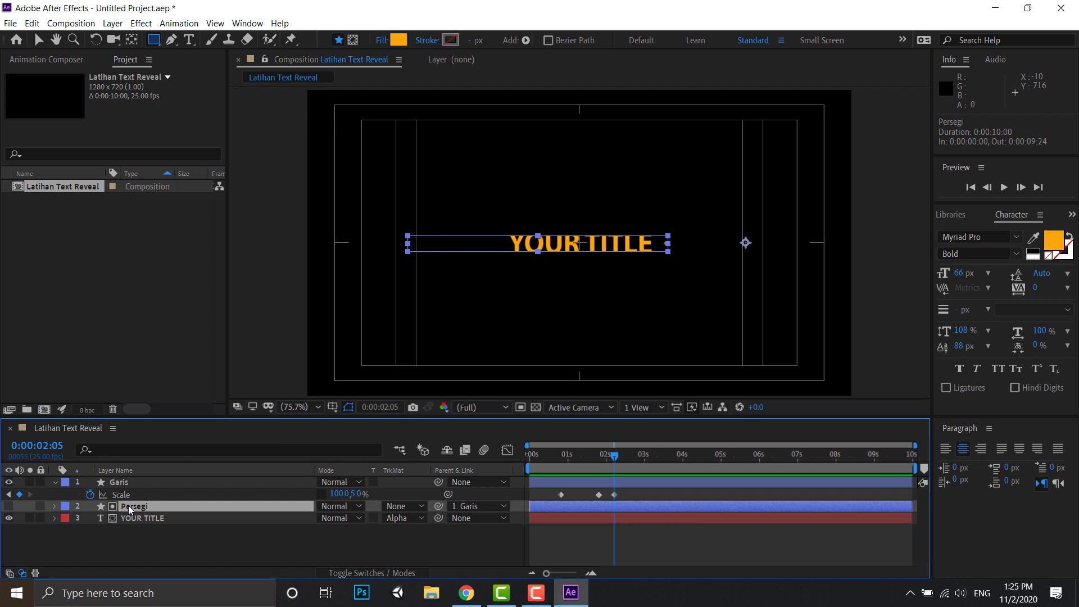
left_click(37, 39)
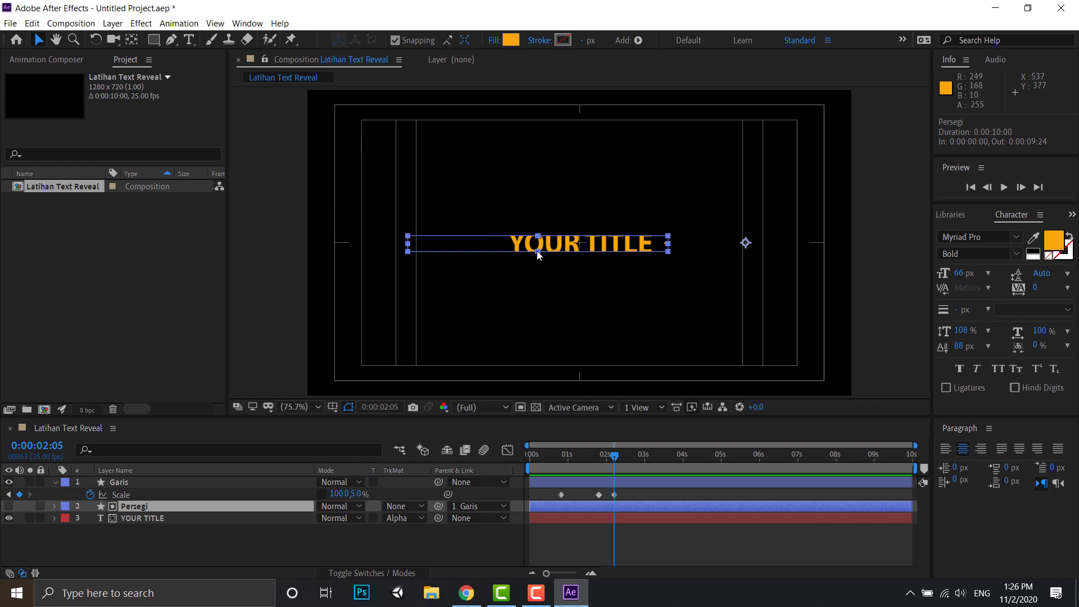
left_click_drag(538, 253, 538, 263)
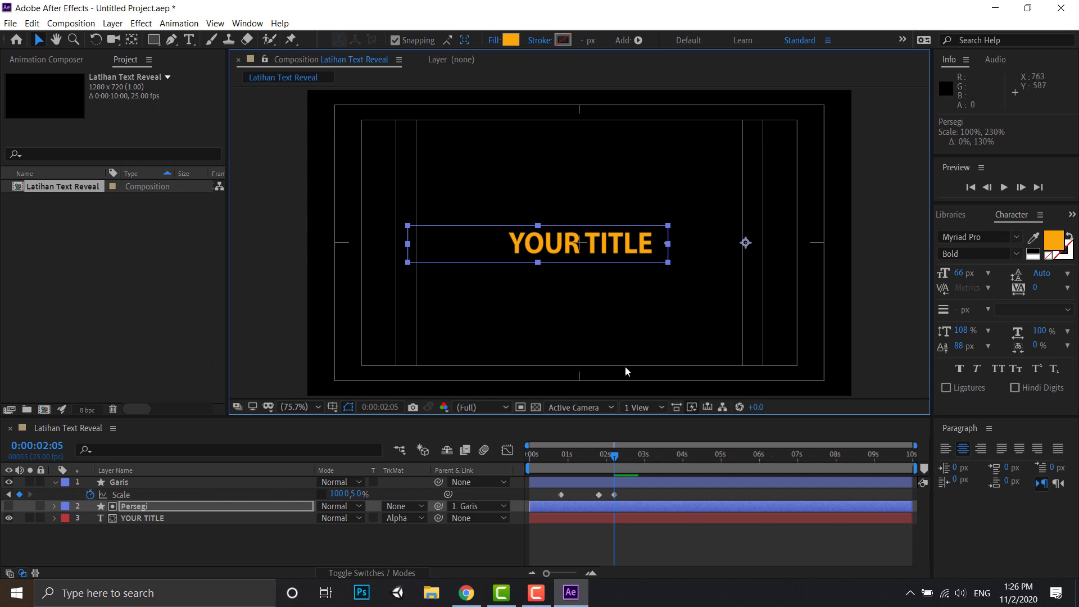
mouse_move(615, 455)
left_mouse_down()
mouse_move(530, 453)
mouse_move(614, 447)
left_mouse_up()
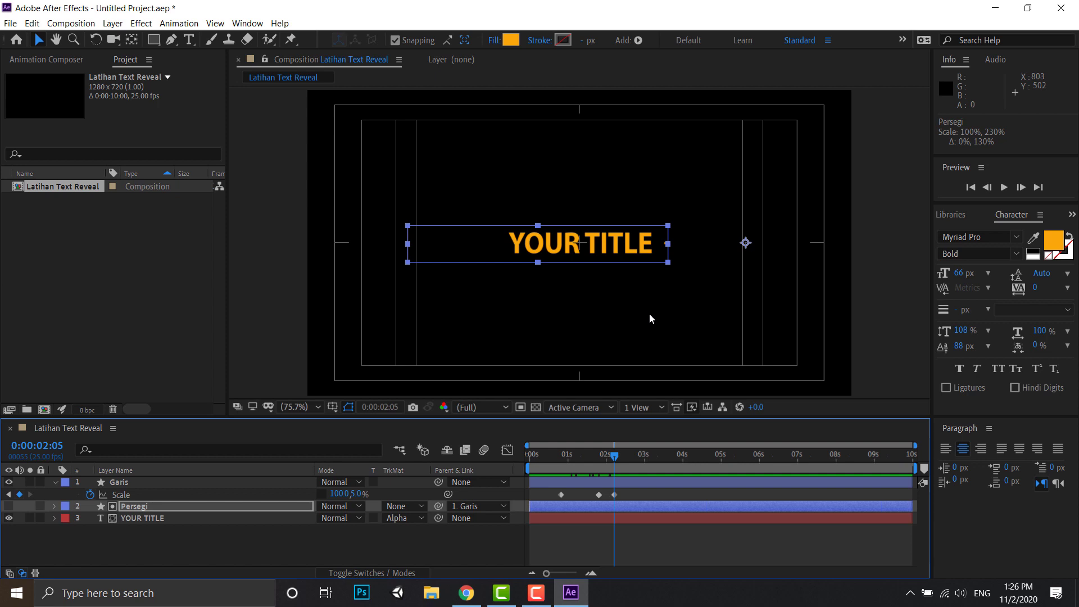
- Apply Easy Ease to all three Scale keyframes of the Garis layer
left_click(635, 495)
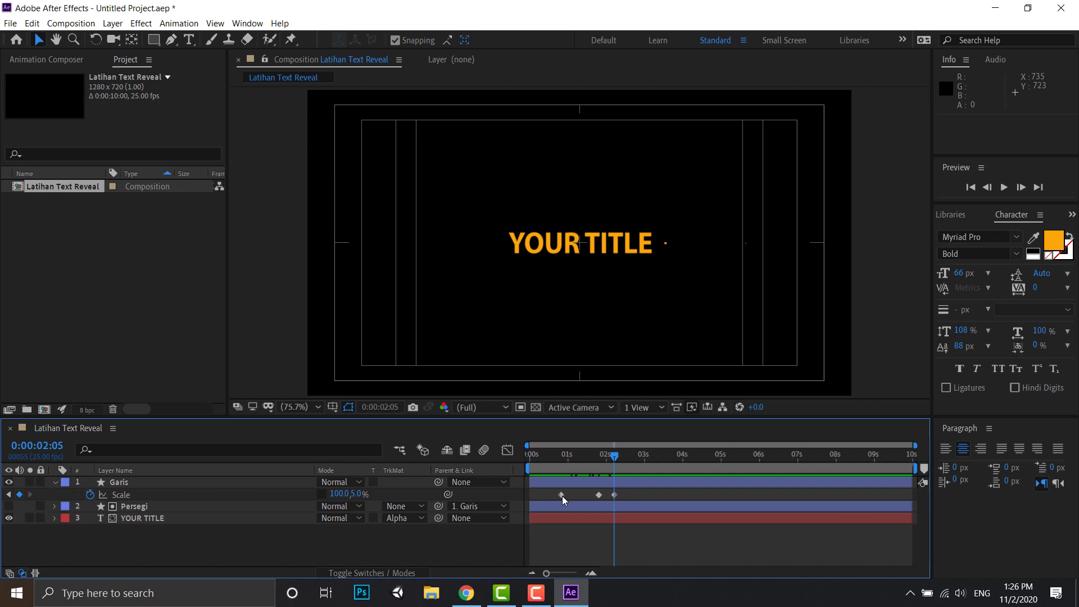
left_click_drag(546, 492, 632, 499)
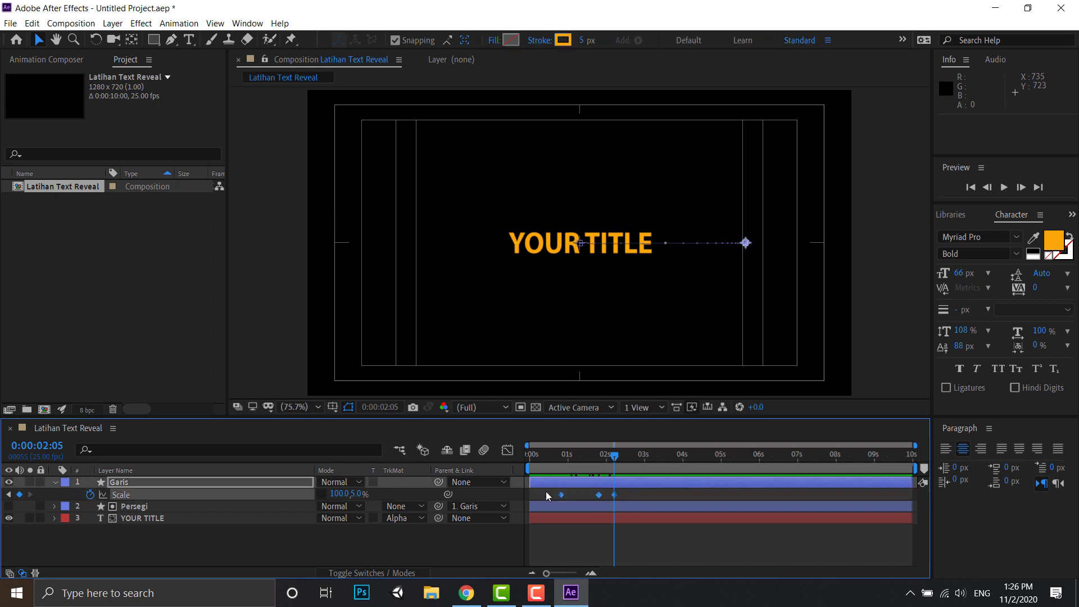
right_click(599, 496)
mouse_move(635, 488)
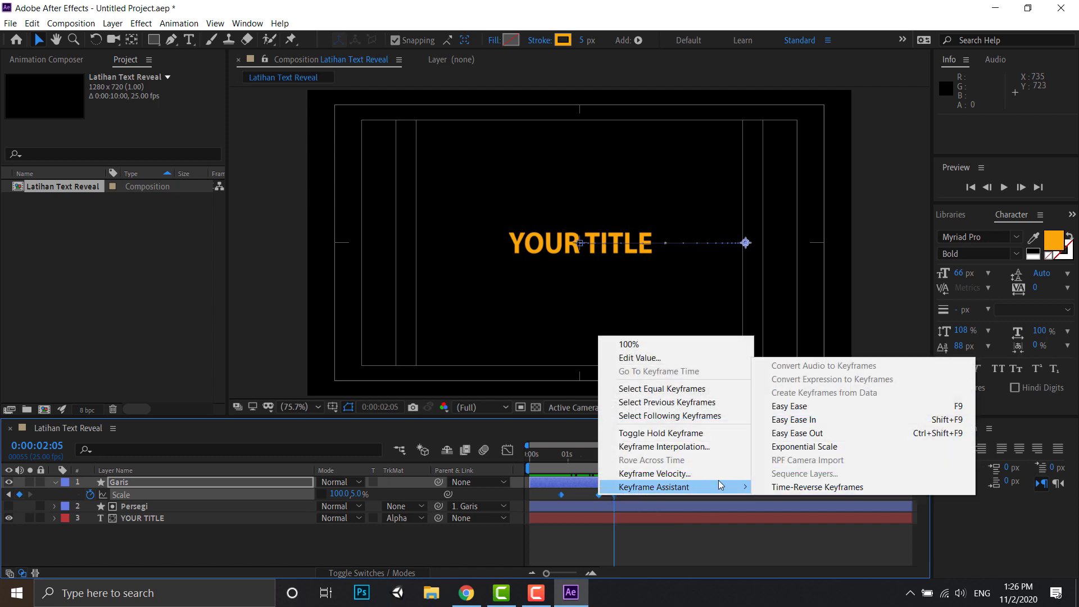
left_click(814, 407)
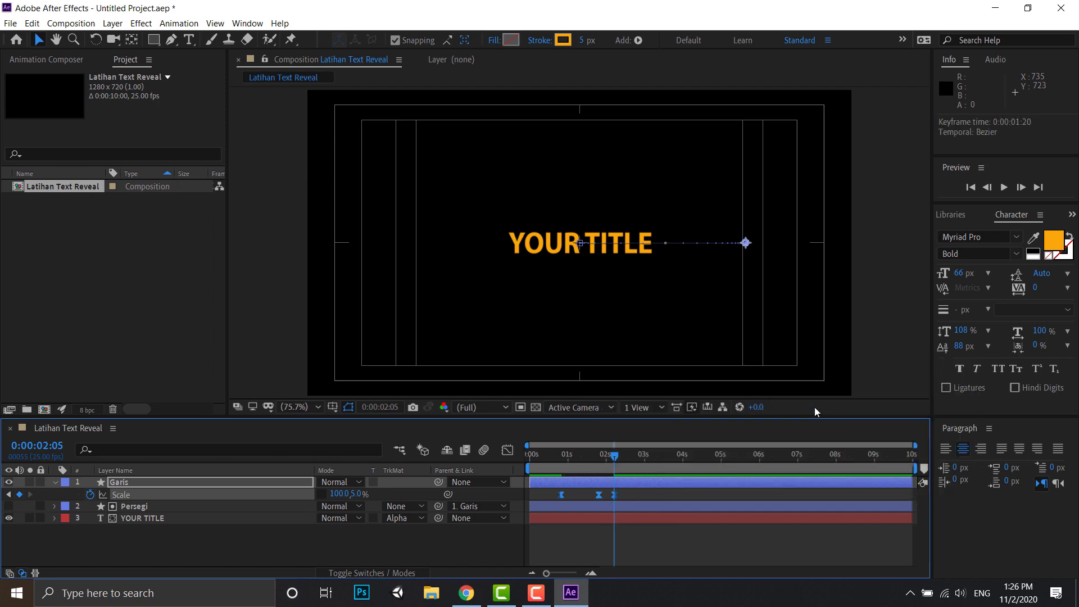
- Reshape the Garis layer's Scale speed graph so both the growing and shrinking segments peak early and ease out gradually
left_click(507, 451)
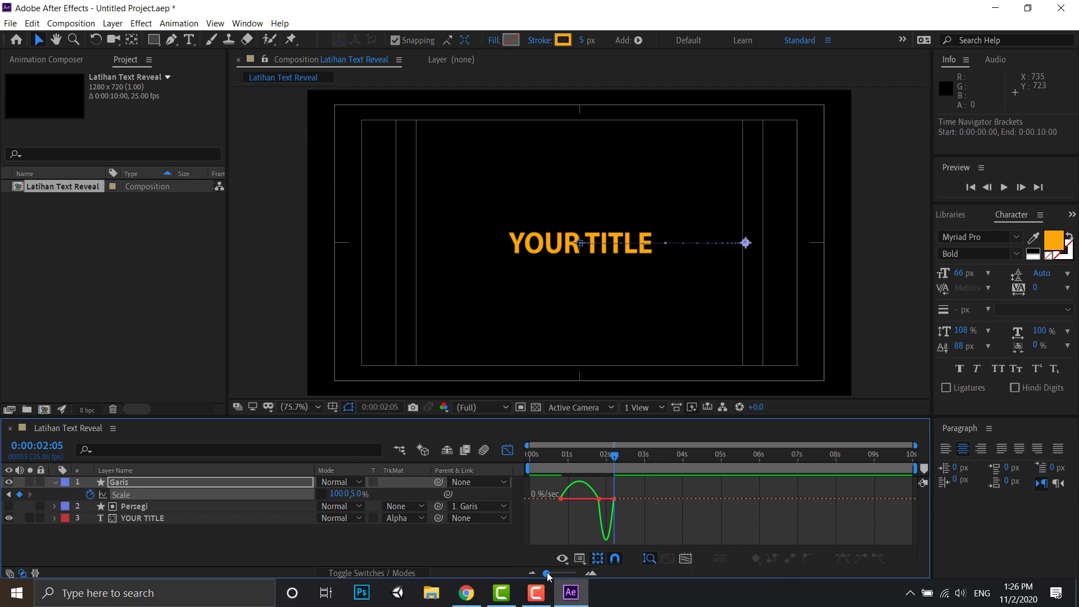
left_click_drag(551, 574, 574, 576)
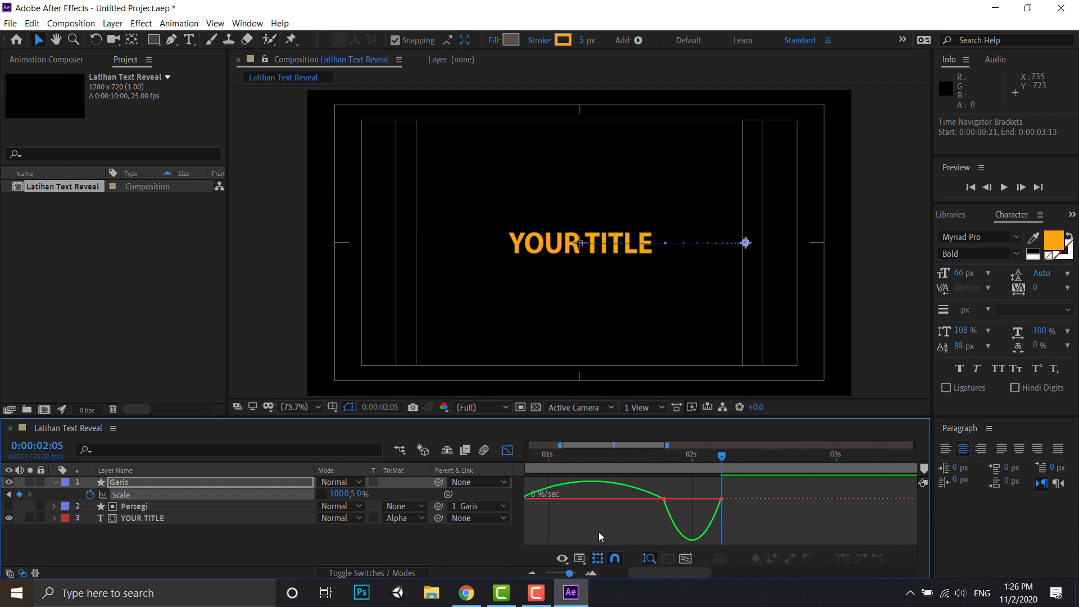
left_click_drag(640, 448, 618, 447)
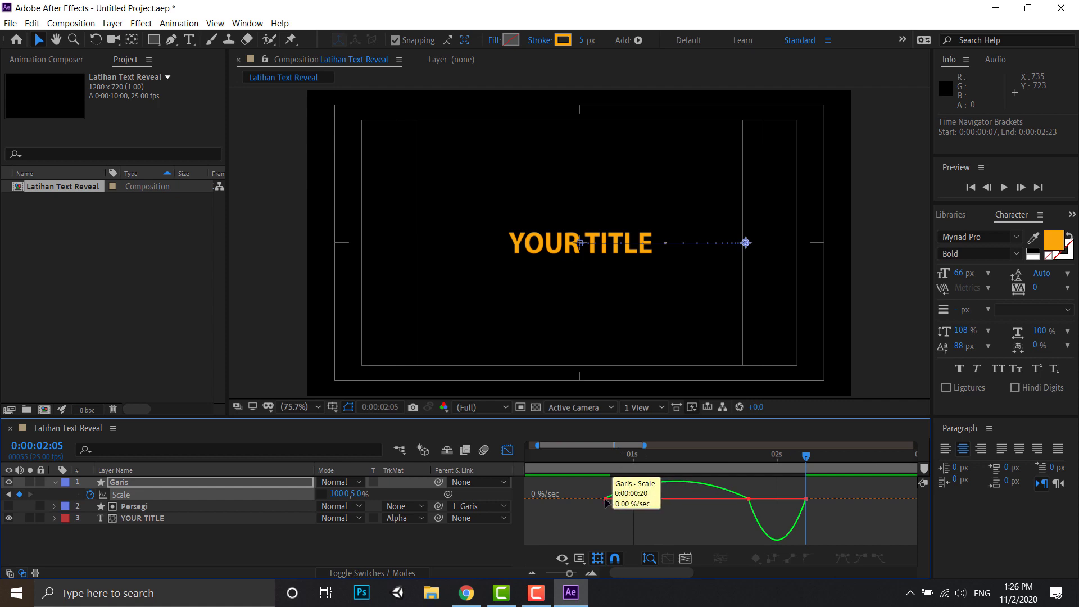
left_click(628, 499)
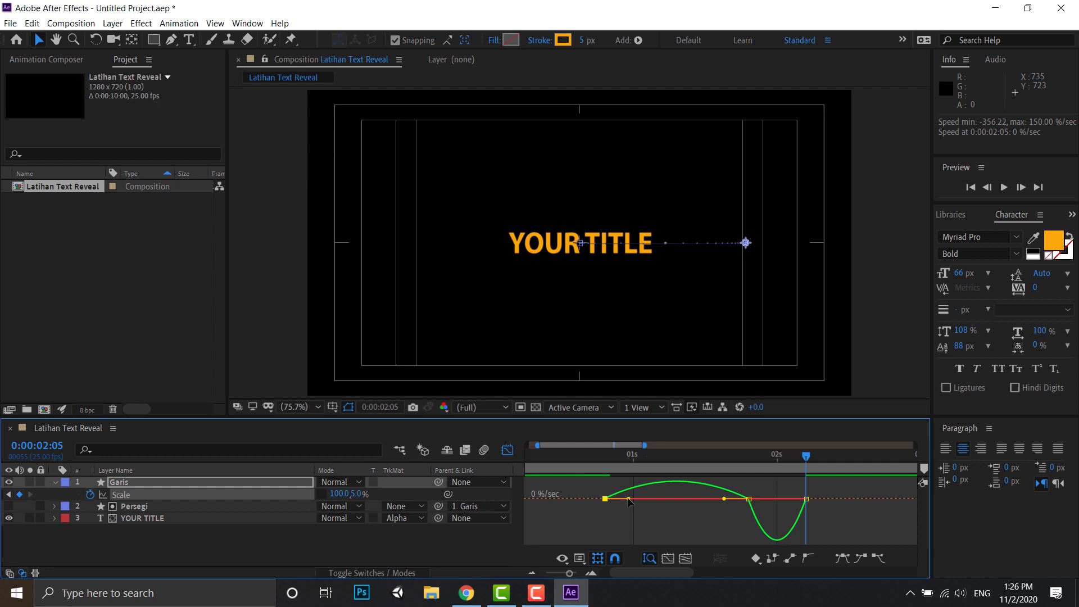
left_click_drag(629, 499, 633, 500)
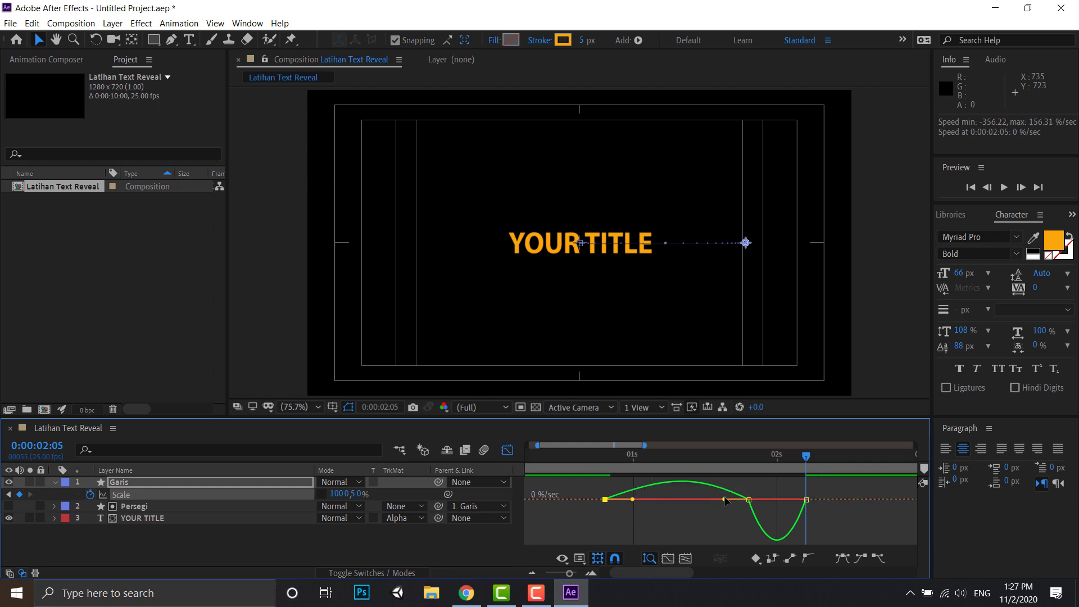
left_click(724, 499)
left_click_drag(724, 499, 675, 503)
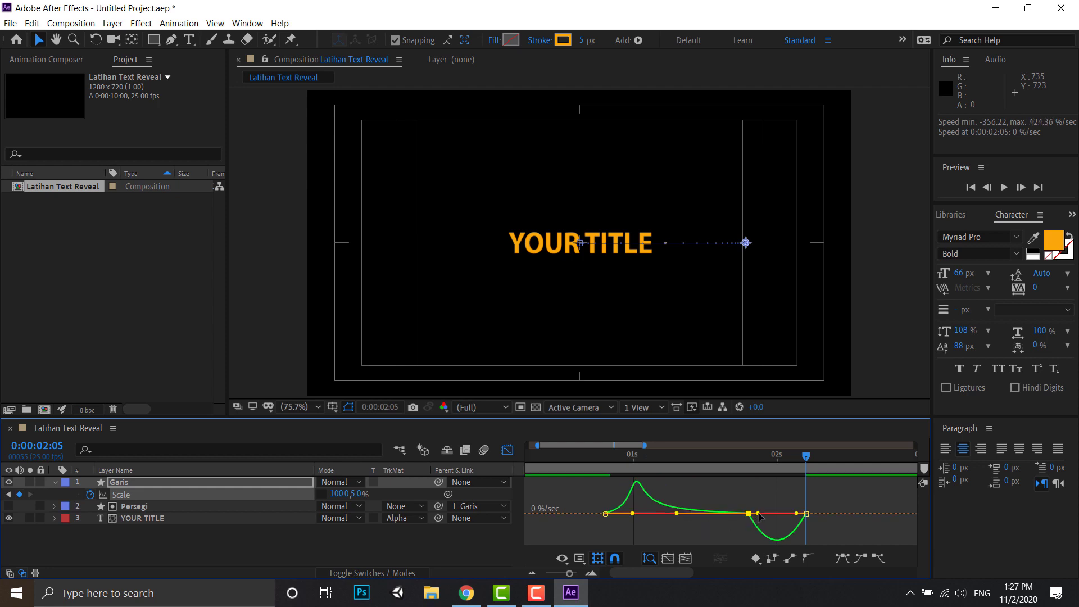
left_click_drag(758, 514, 785, 519)
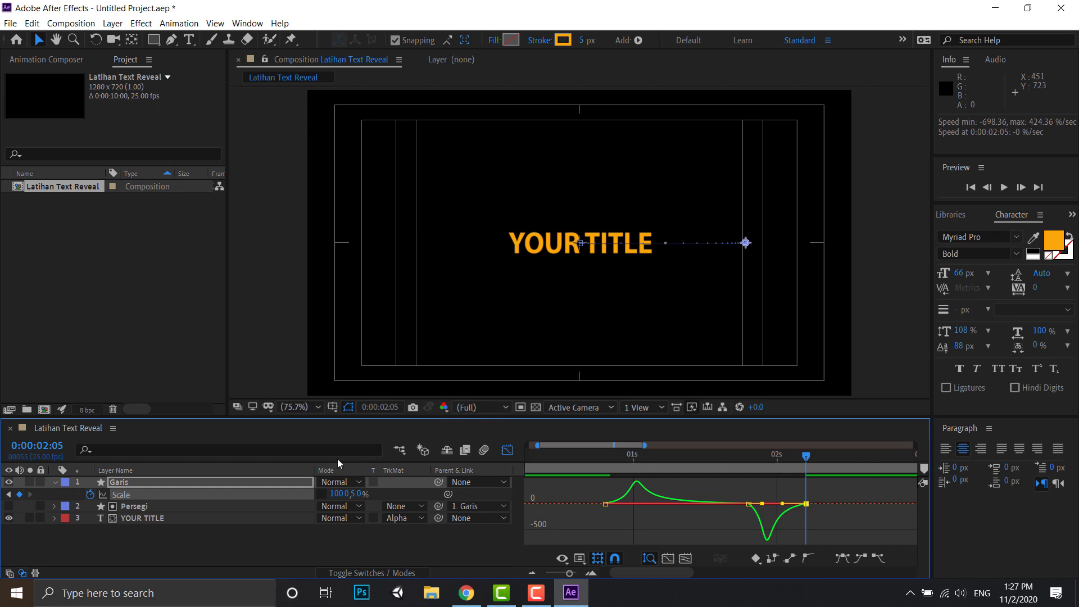
left_click(506, 453)
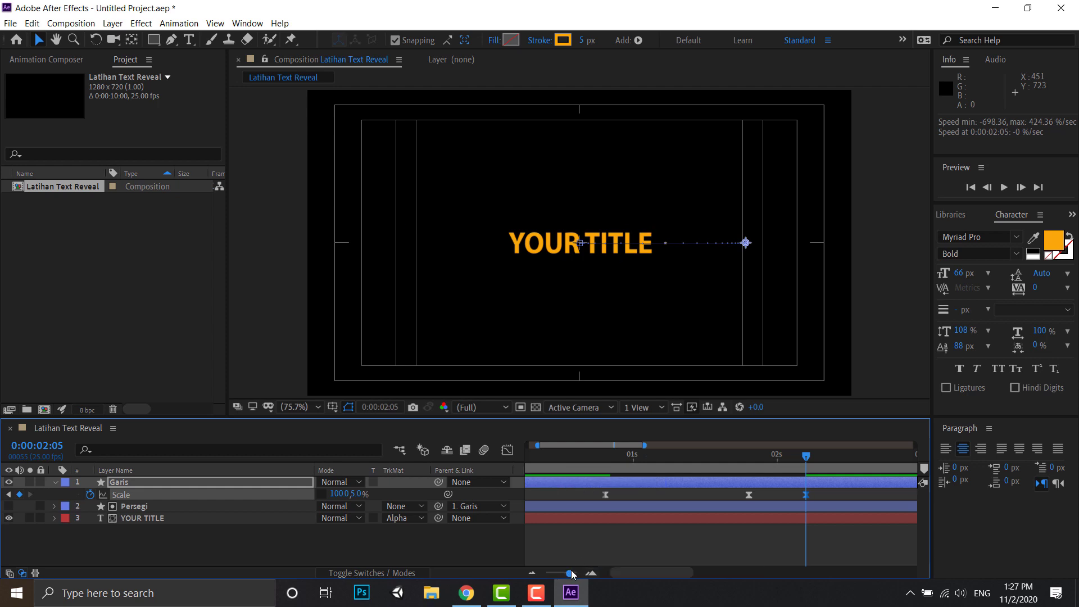
- Play back the title reveal from 0:00:00:08 to review the line growing, moving and shrinking
left_click_drag(571, 570, 555, 575)
left_click_drag(555, 462, 546, 459)
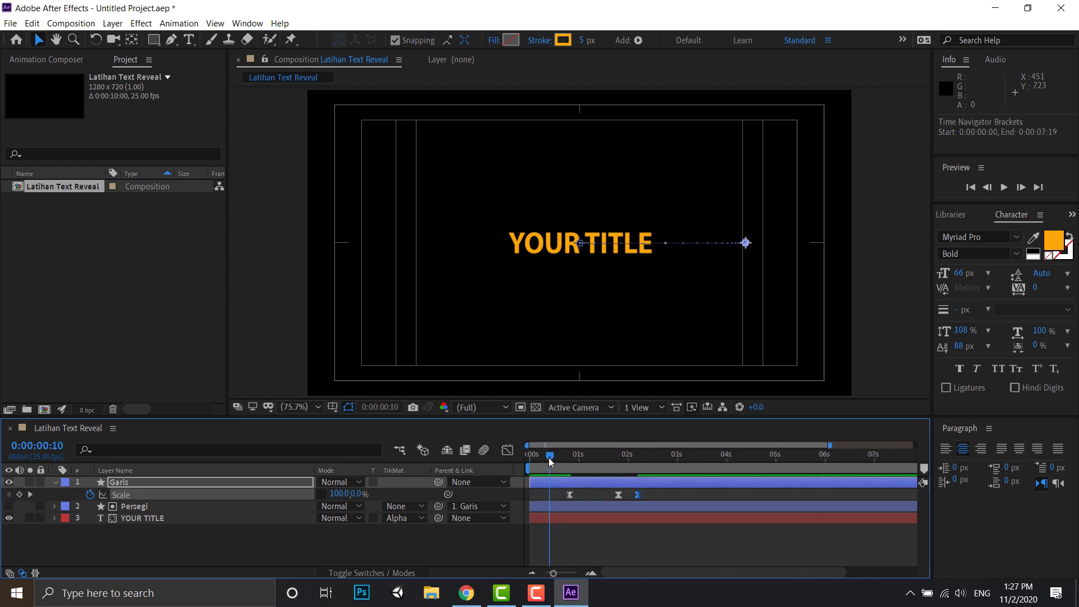
left_click(238, 543)
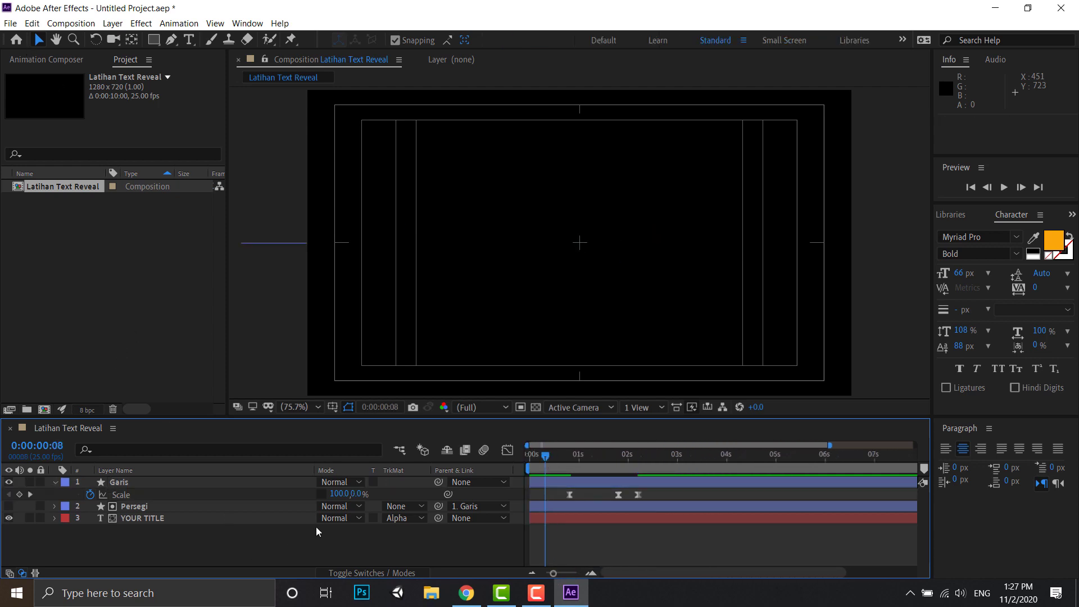
key("space")
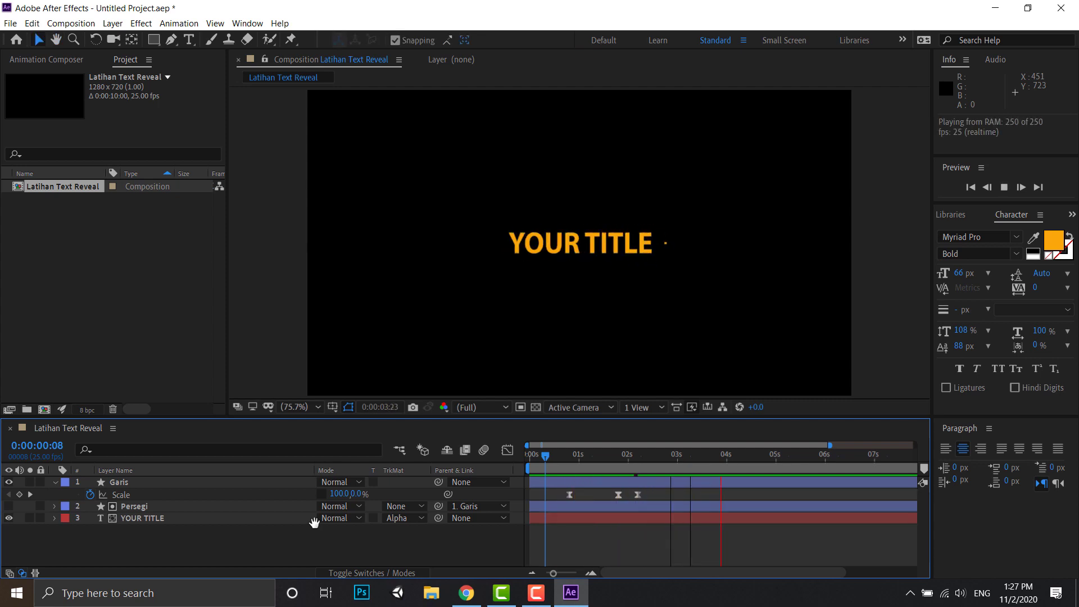
- Trim the ends of the Garis, Persegi and YOUR TITLE layers to 0:00:02:05, at the last Scale keyframe
left_click_drag(544, 457, 535, 457)
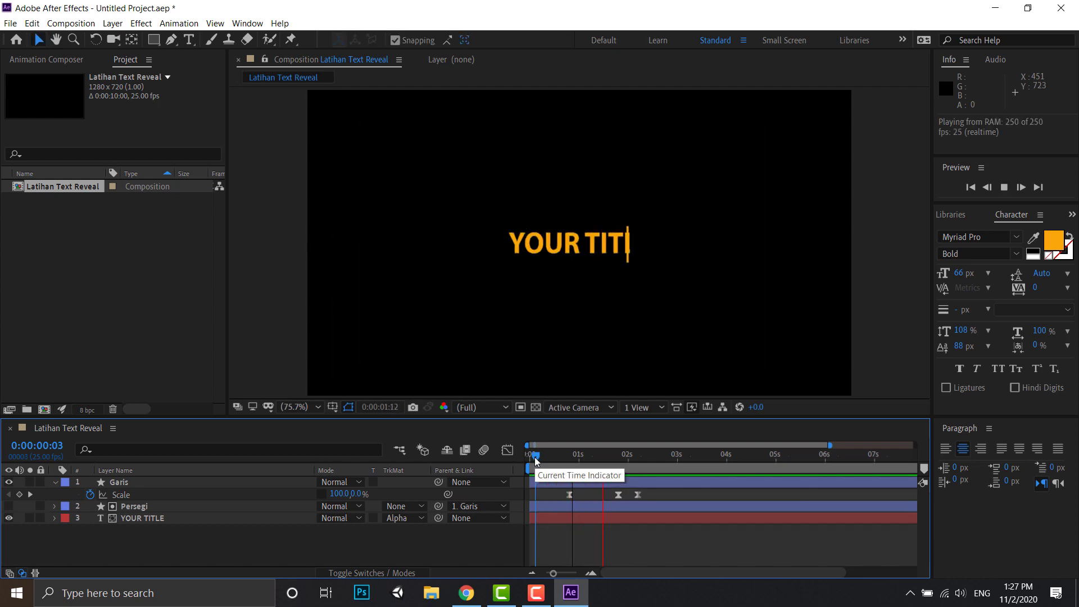
key("space")
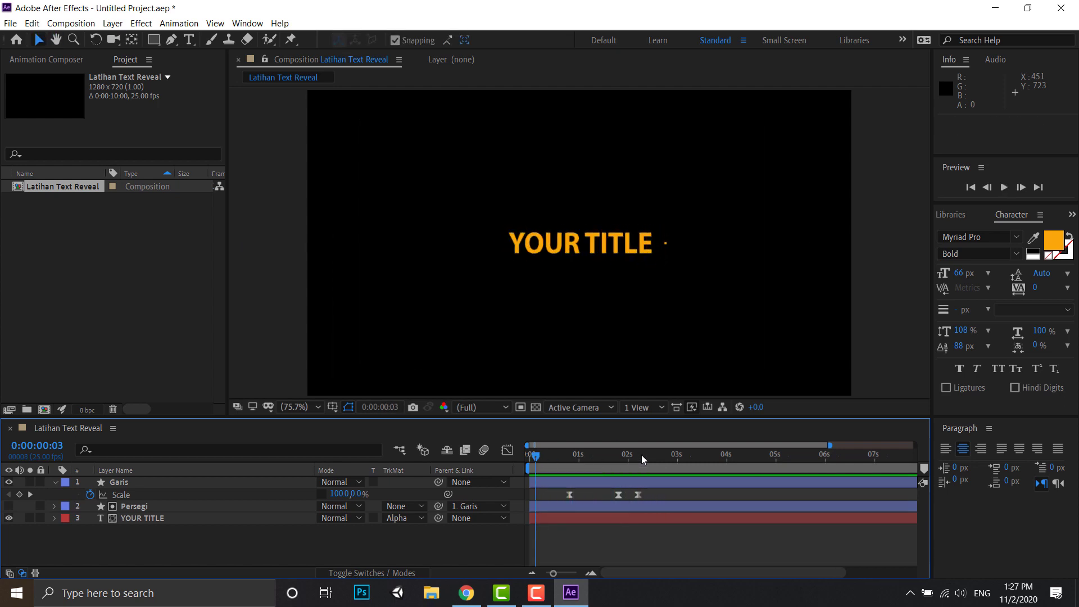
left_click(642, 454)
mouse_move(641, 454)
left_mouse_down()
mouse_move(537, 452)
mouse_move(637, 455)
left_mouse_up()
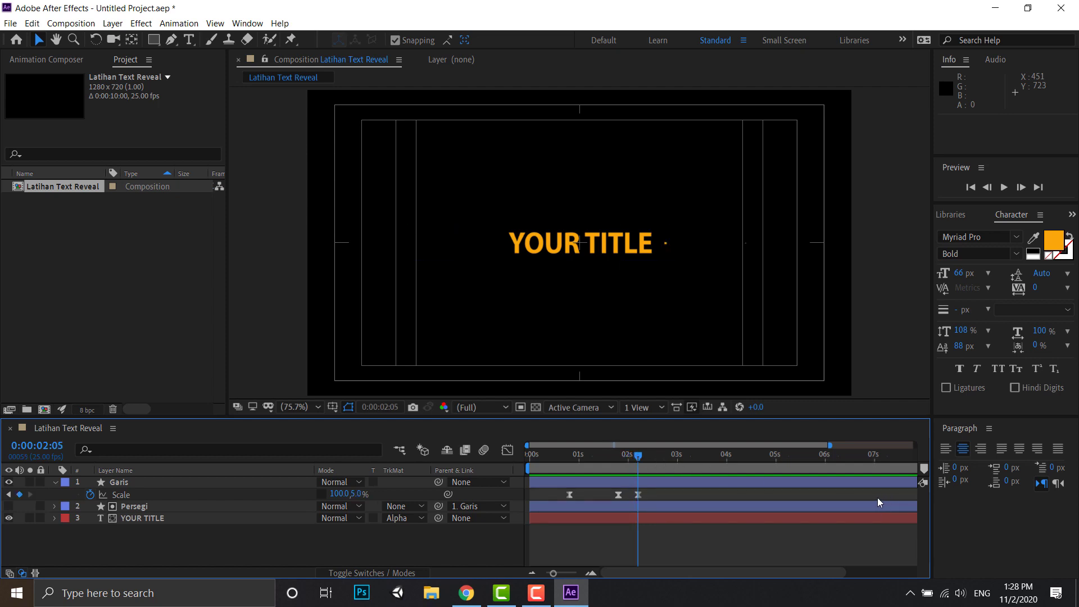
left_click_drag(553, 573, 528, 573)
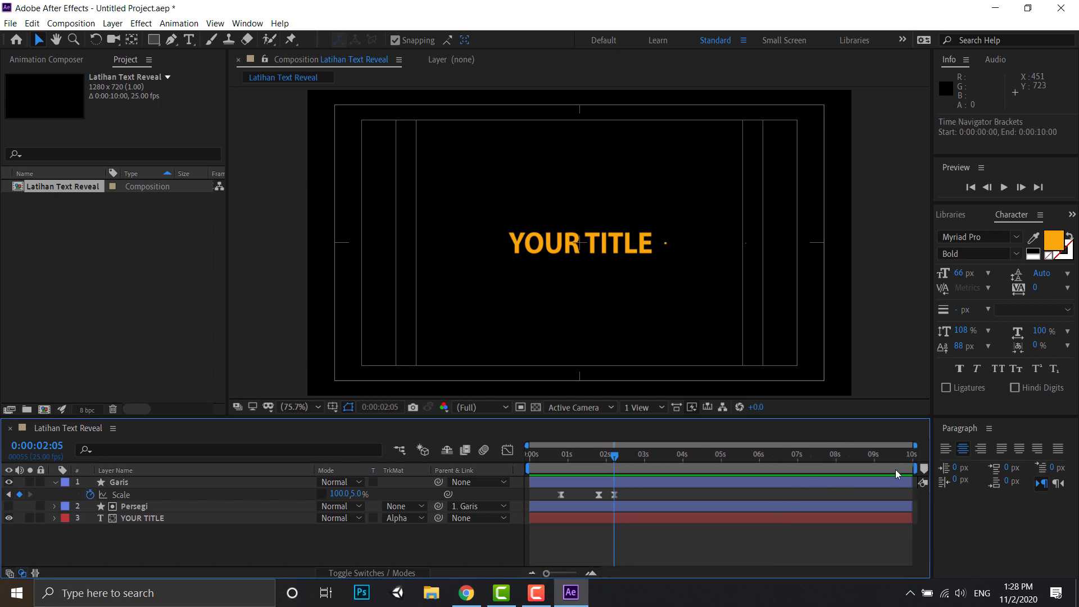
left_click(565, 573)
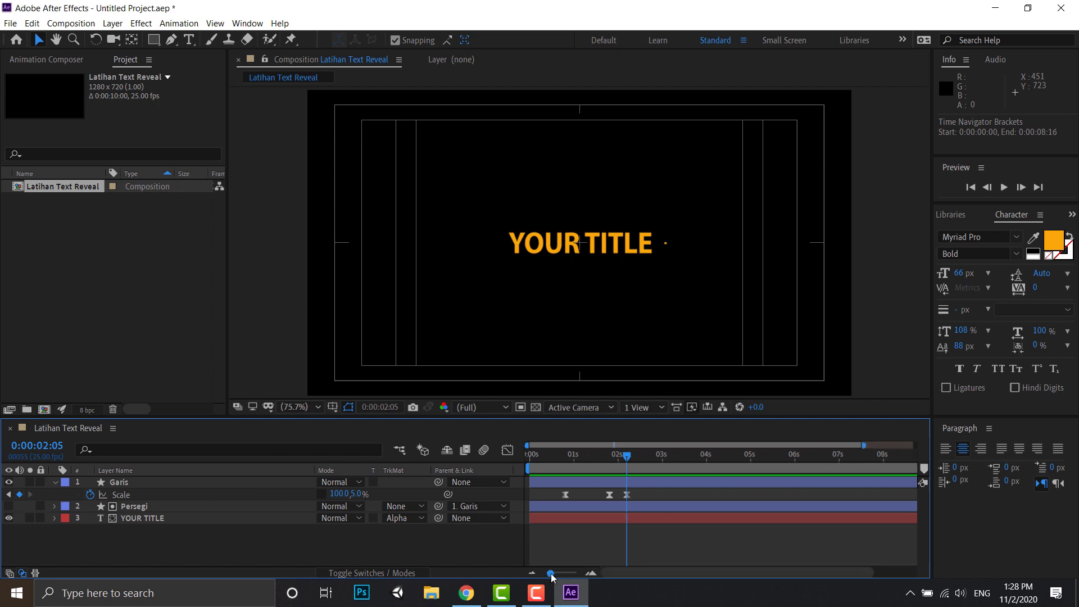
left_click_drag(564, 572, 531, 565)
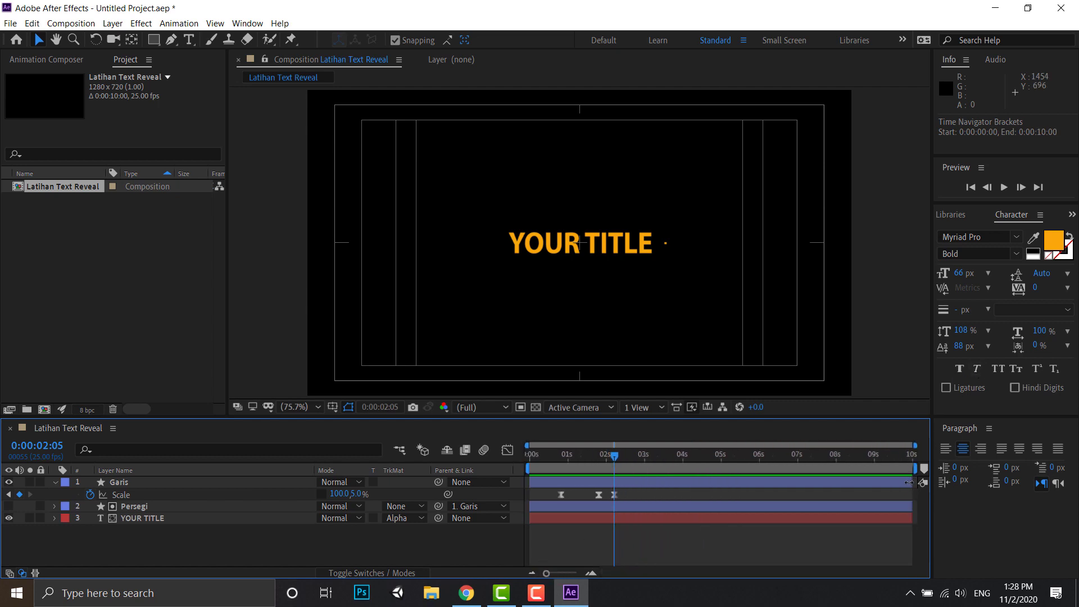
left_click_drag(914, 482, 613, 493)
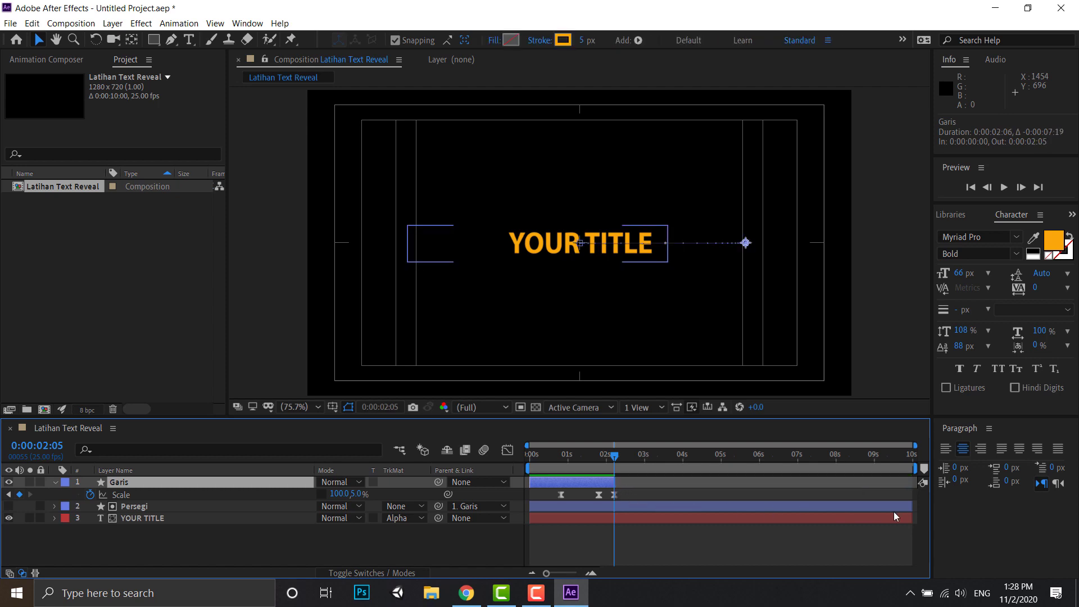
left_click_drag(910, 507, 615, 510)
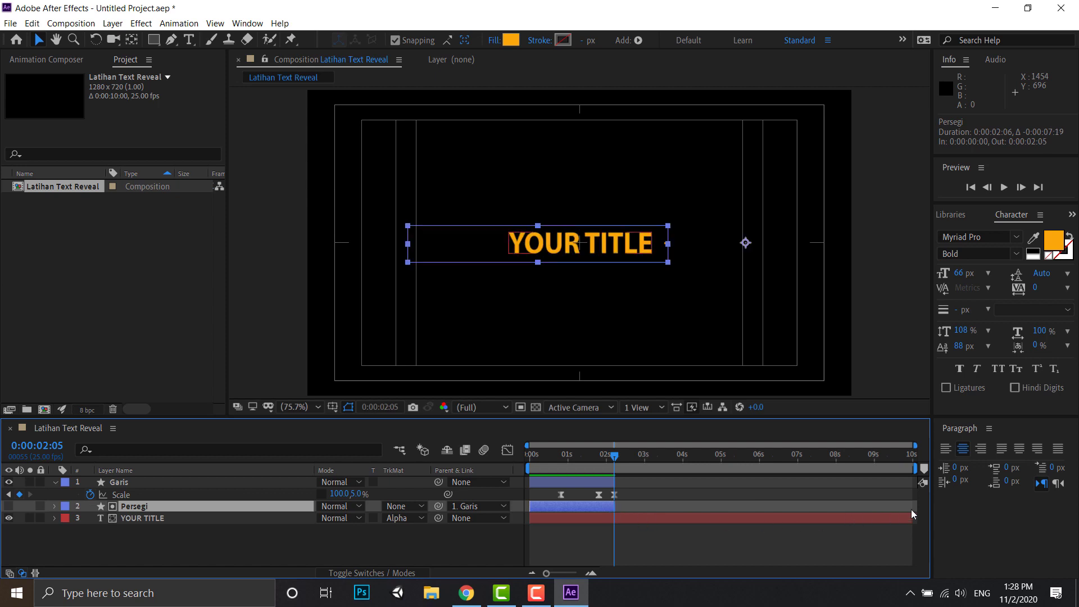
left_click_drag(911, 515, 614, 522)
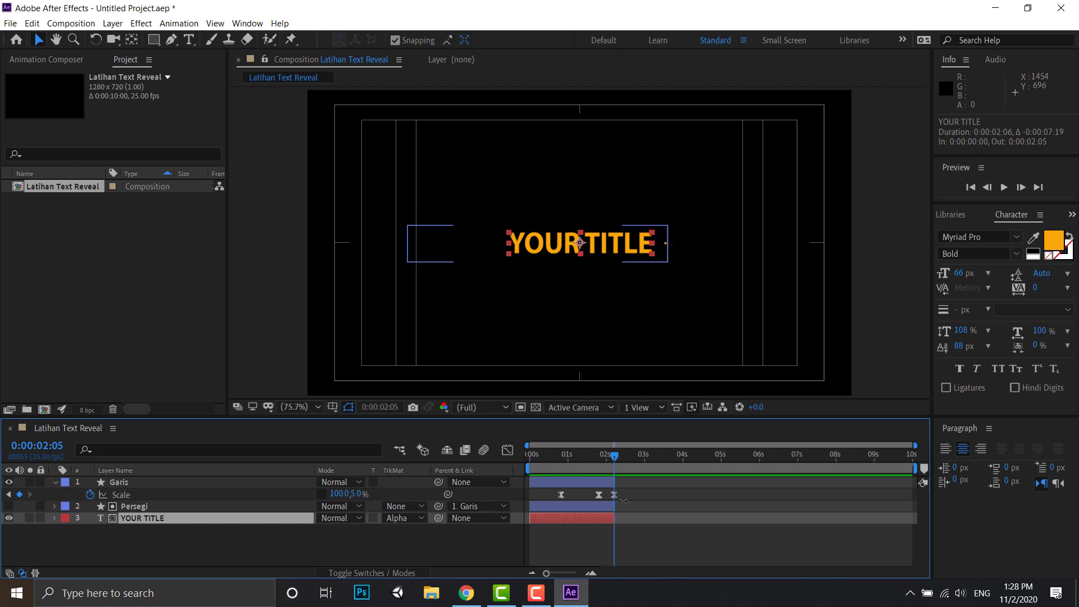
- Trim one more frame off the Garis, Persegi and YOUR TITLE layers so they end at 0:00:02:04
left_click(614, 484)
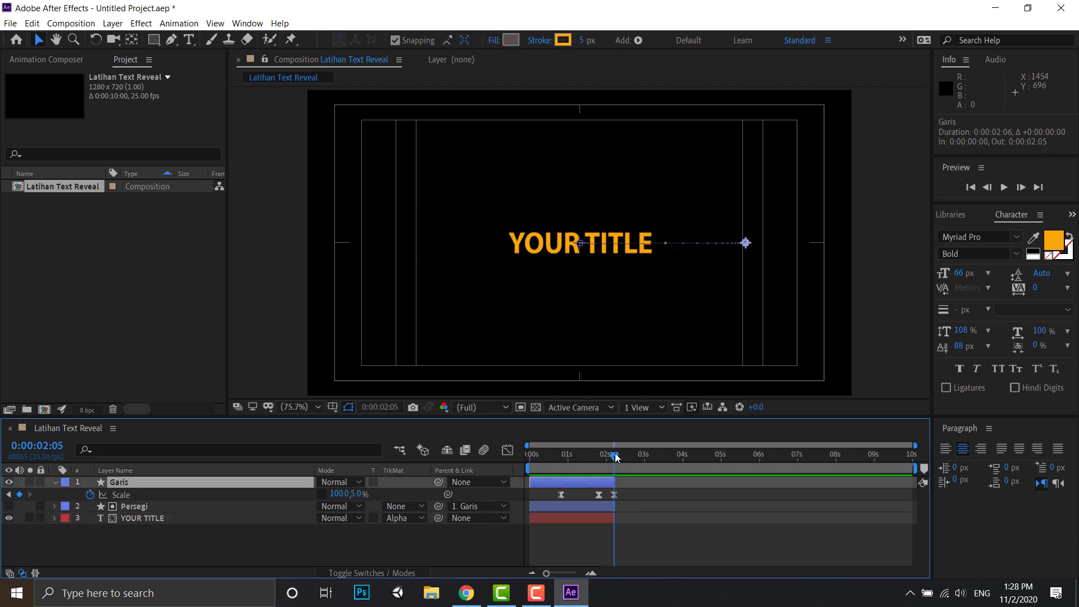
left_click_drag(615, 481, 615, 482)
left_click_drag(548, 573, 577, 573)
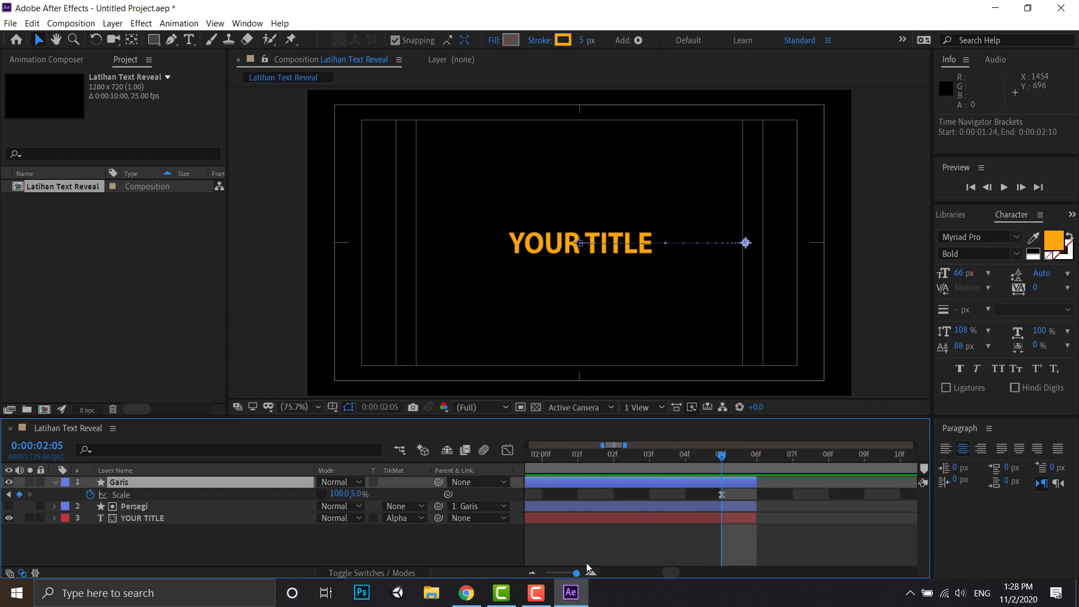
left_click_drag(758, 479, 721, 519)
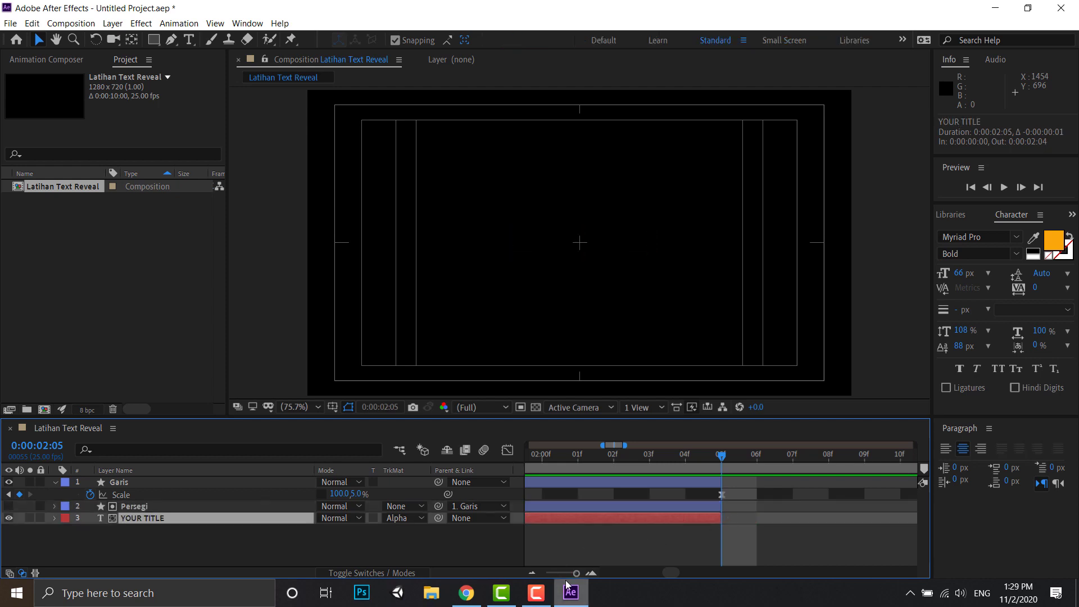
left_click_drag(576, 573, 554, 564)
- Duplicate the YOUR TITLE layer and place the copy first in the layer stack, starting at 0:00:02:04
mouse_move(622, 456)
left_mouse_down()
mouse_move(588, 446)
mouse_move(525, 457)
mouse_move(619, 455)
left_mouse_up()
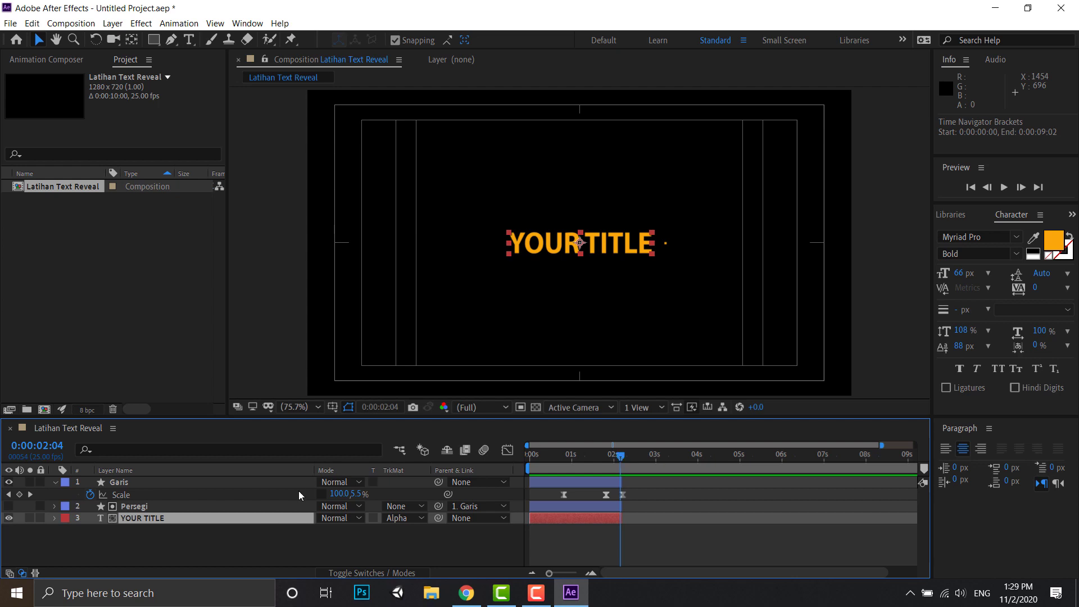
left_click(143, 541)
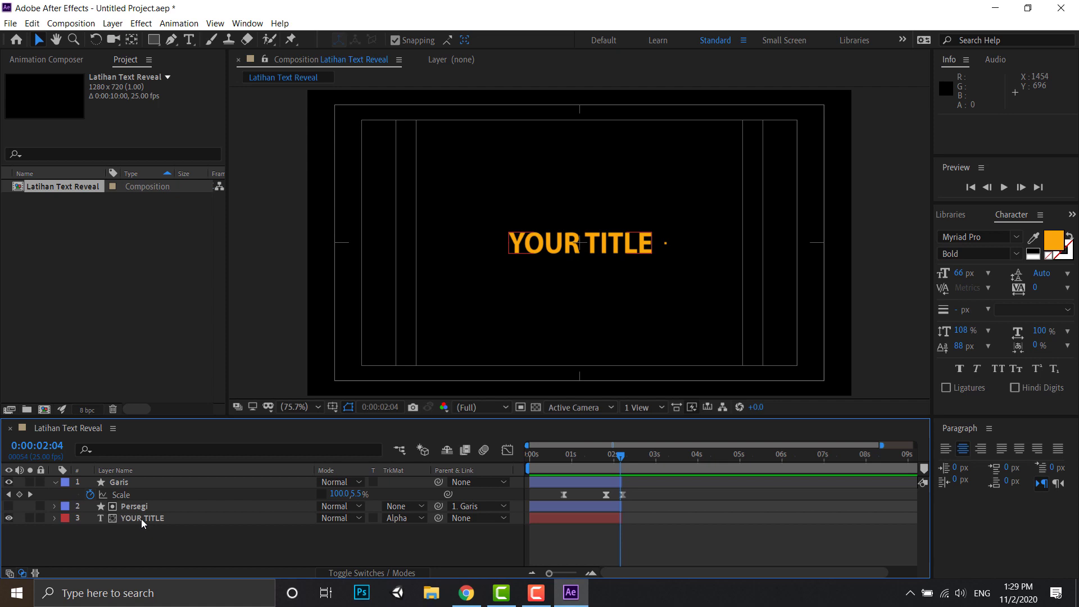
left_click(141, 519)
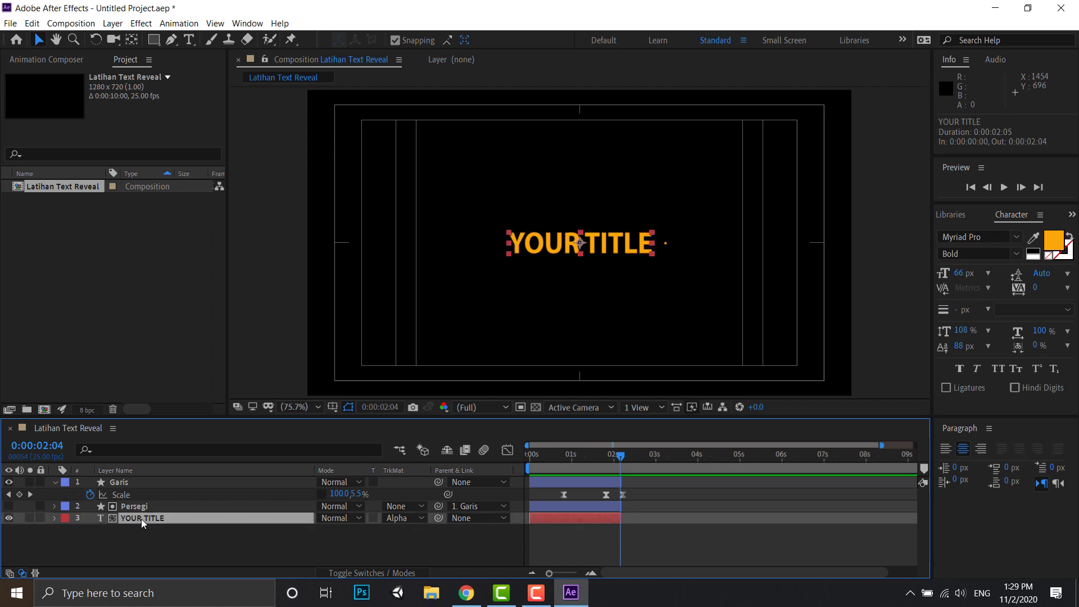
key("ctrl+d")
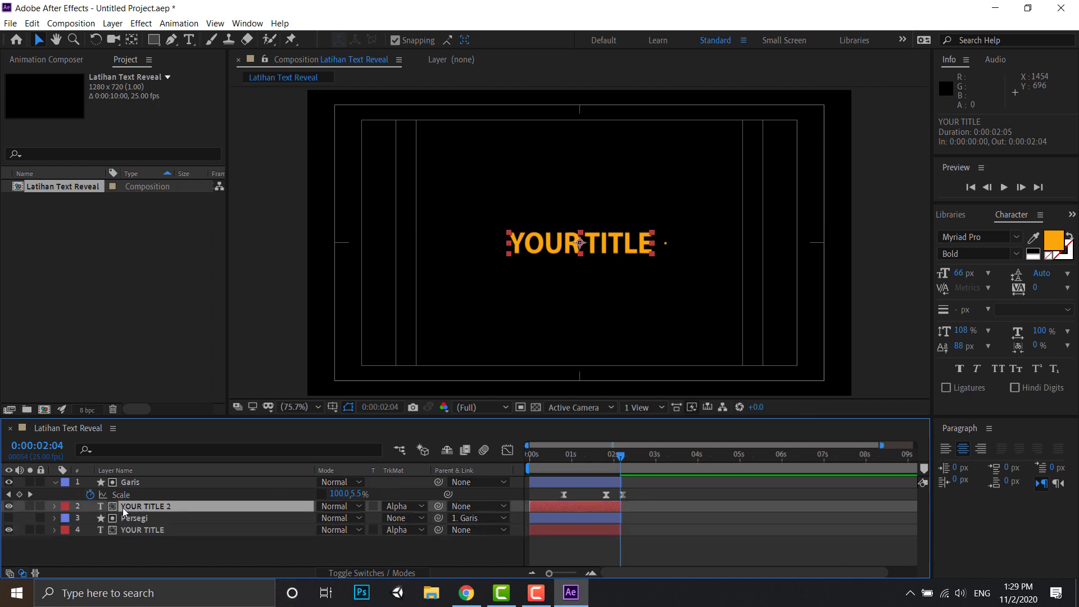
left_click_drag(134, 508, 141, 478)
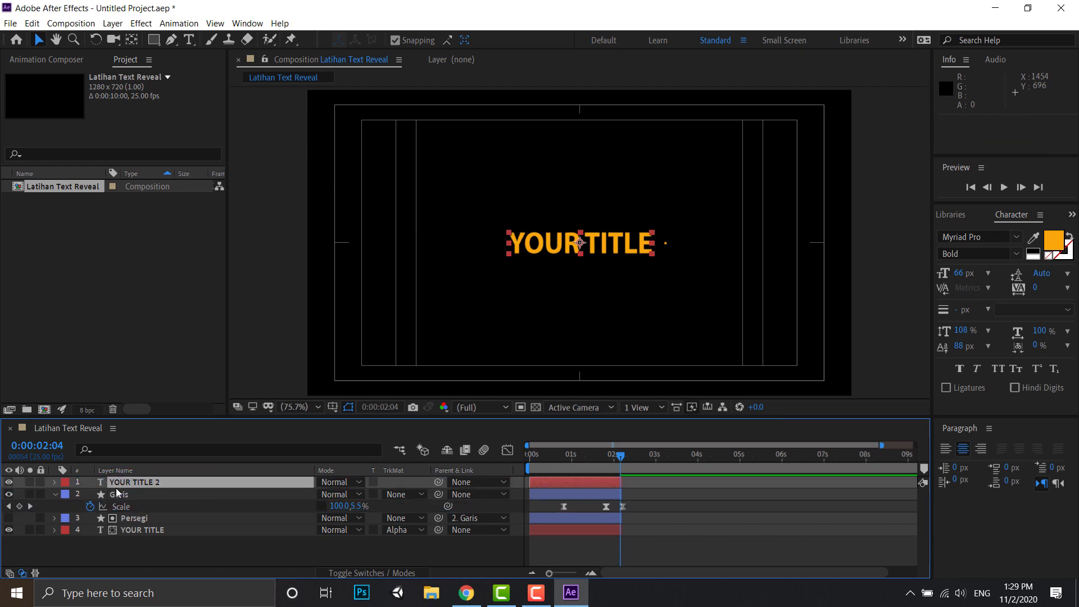
left_click(55, 494)
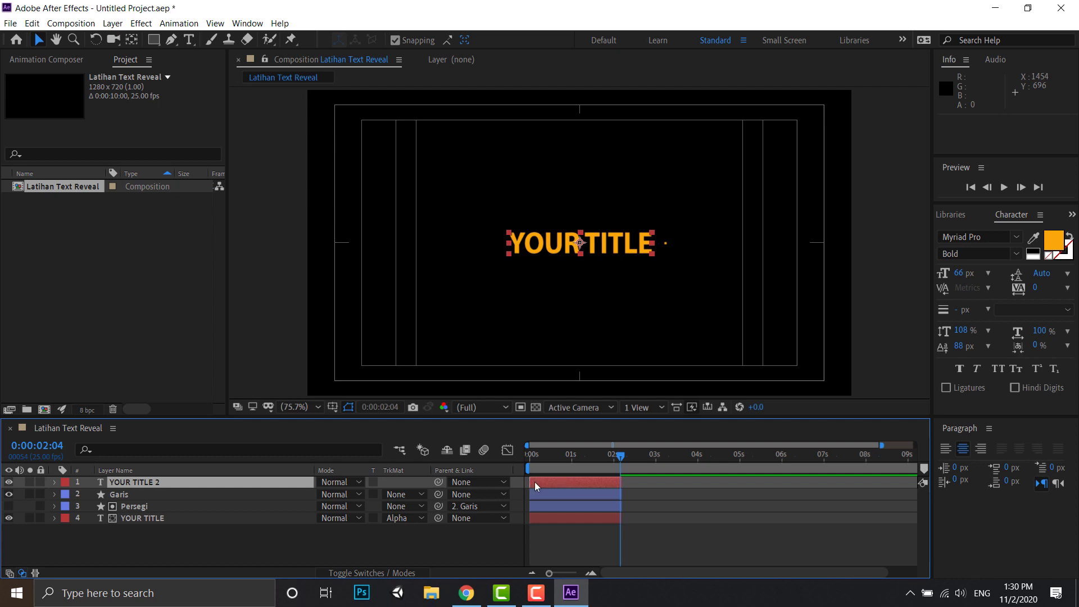
left_click_drag(535, 482, 625, 484)
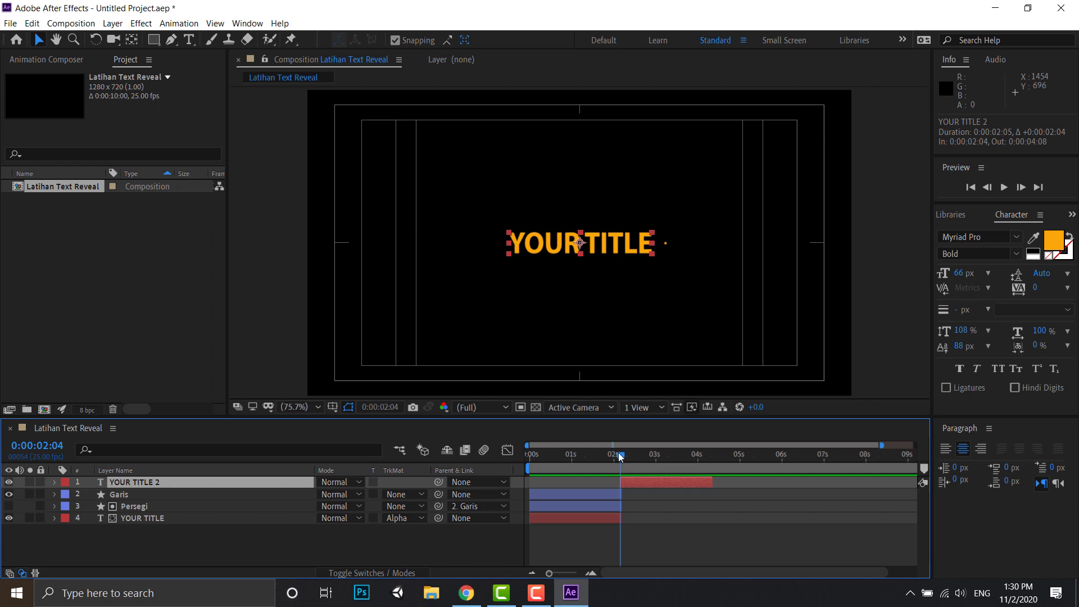
- Add a 1280 x 720 px orange solid above the duplicated title and set that title to No Track Matte
left_click_drag(618, 453, 657, 456)
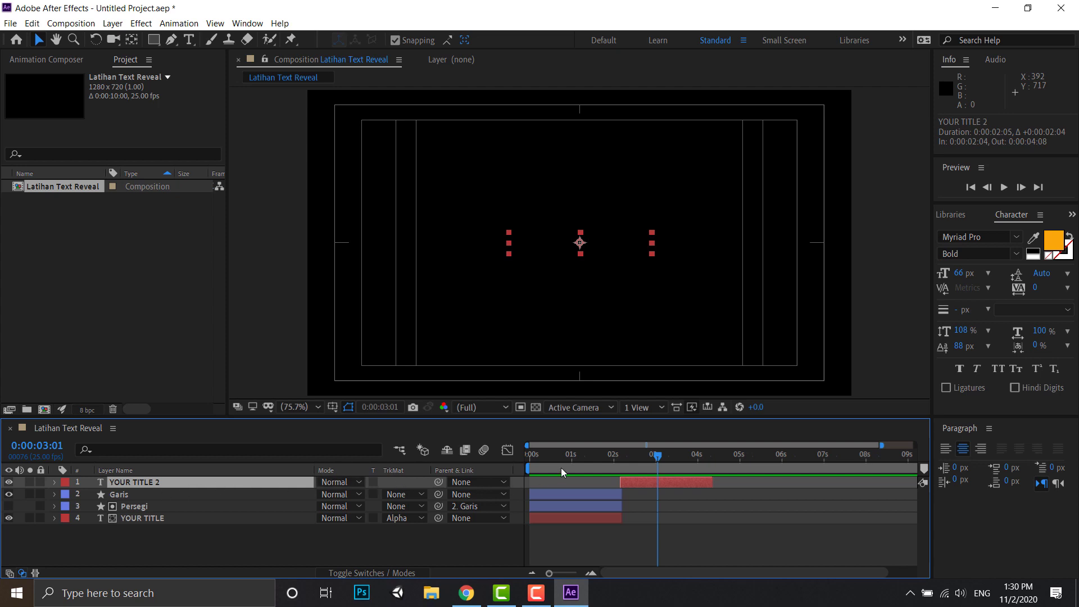
mouse_move(653, 454)
left_mouse_down()
mouse_move(617, 454)
mouse_move(644, 456)
left_mouse_up()
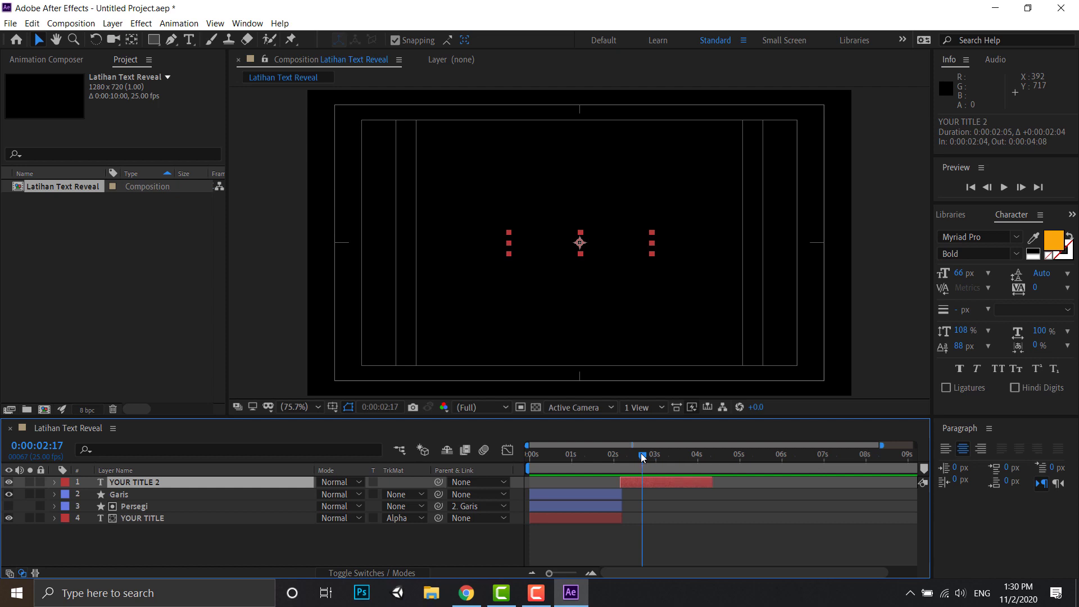
left_click(115, 24)
mouse_move(211, 37)
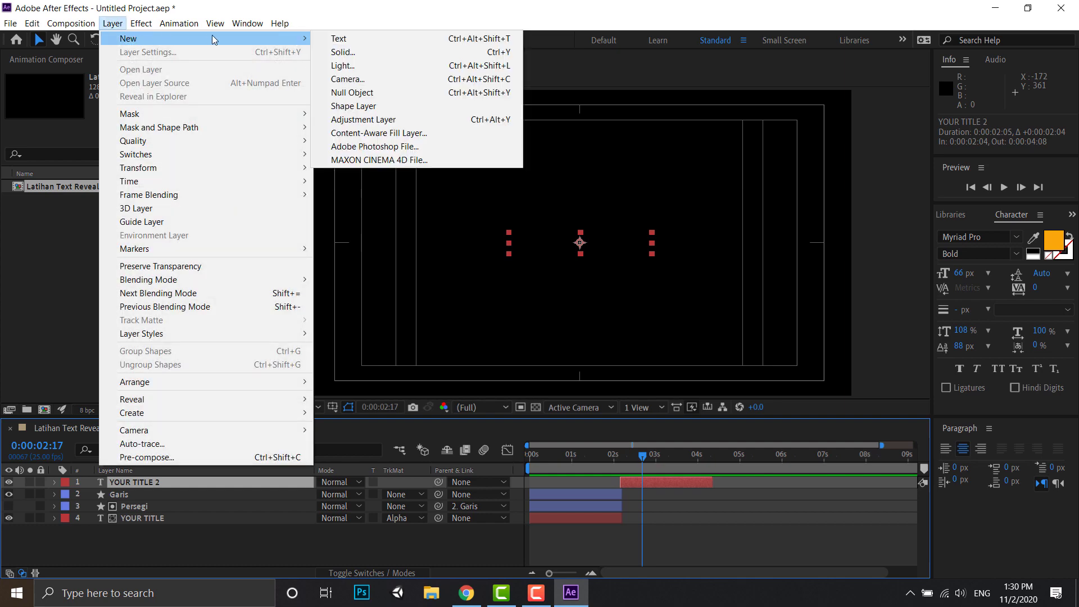
left_click(356, 52)
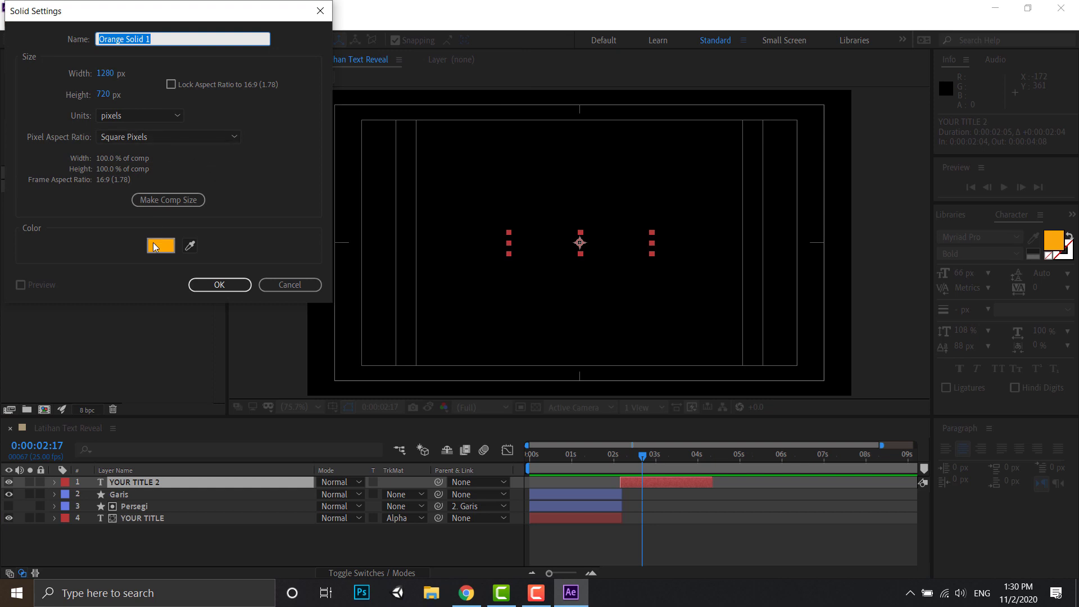
left_click(228, 287)
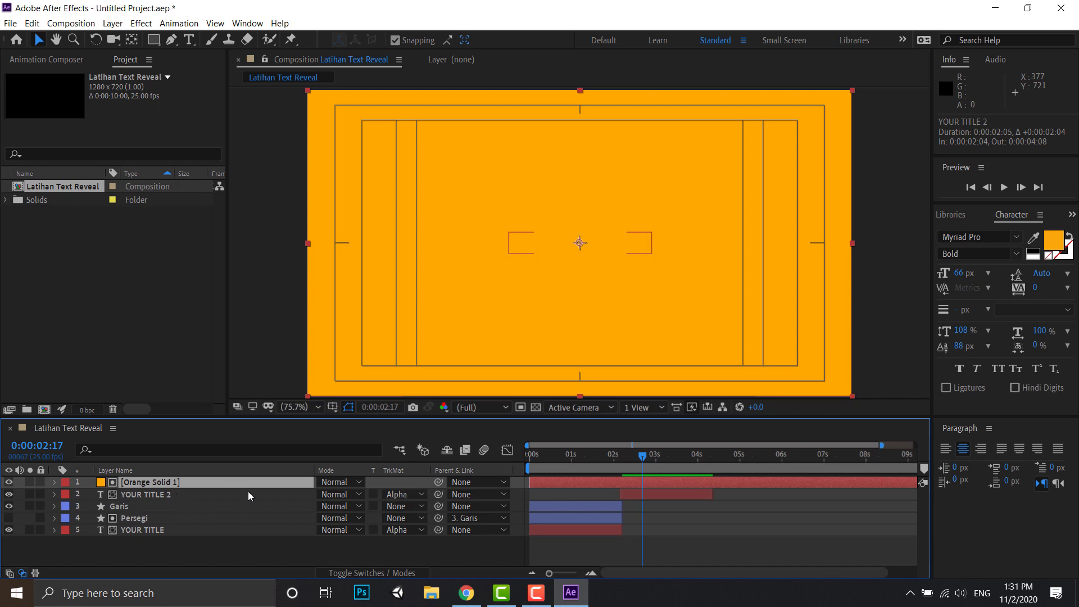
left_click(421, 494)
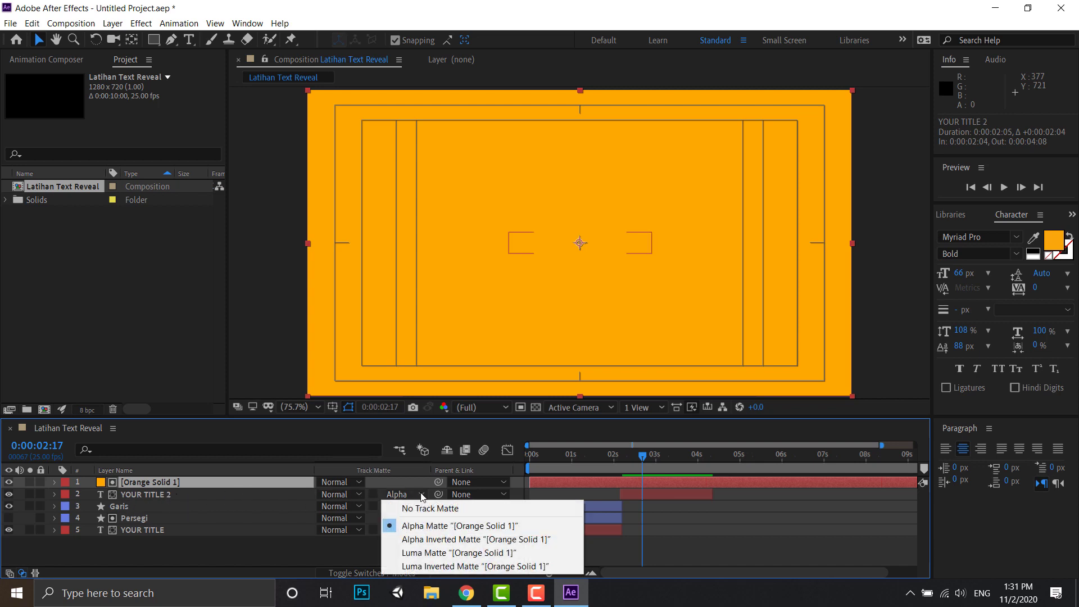
left_click(428, 508)
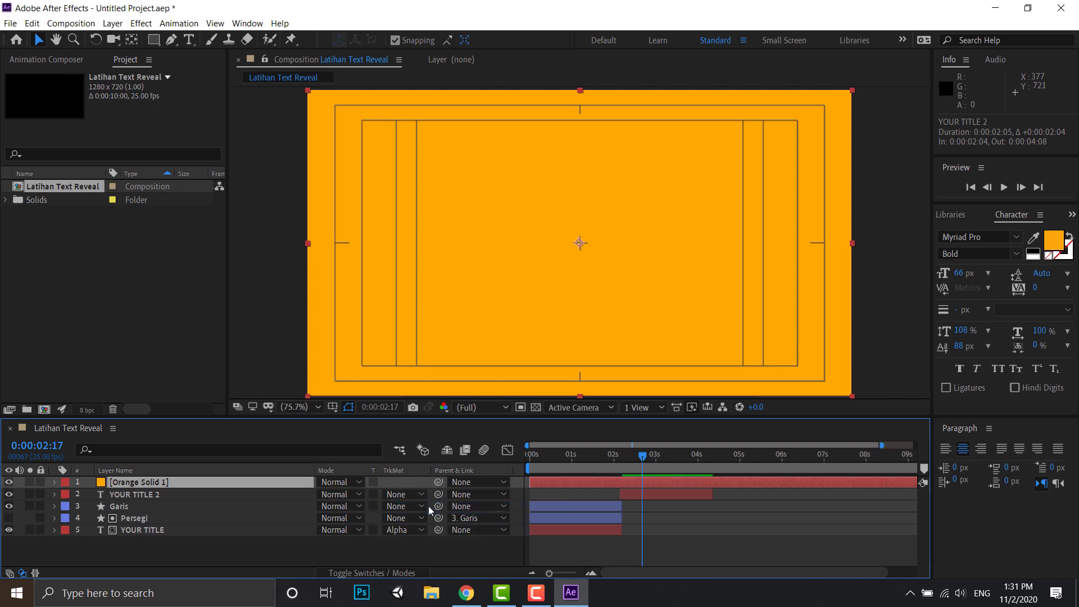
- Rename the orange solid layer as BG Text
right_click(144, 484)
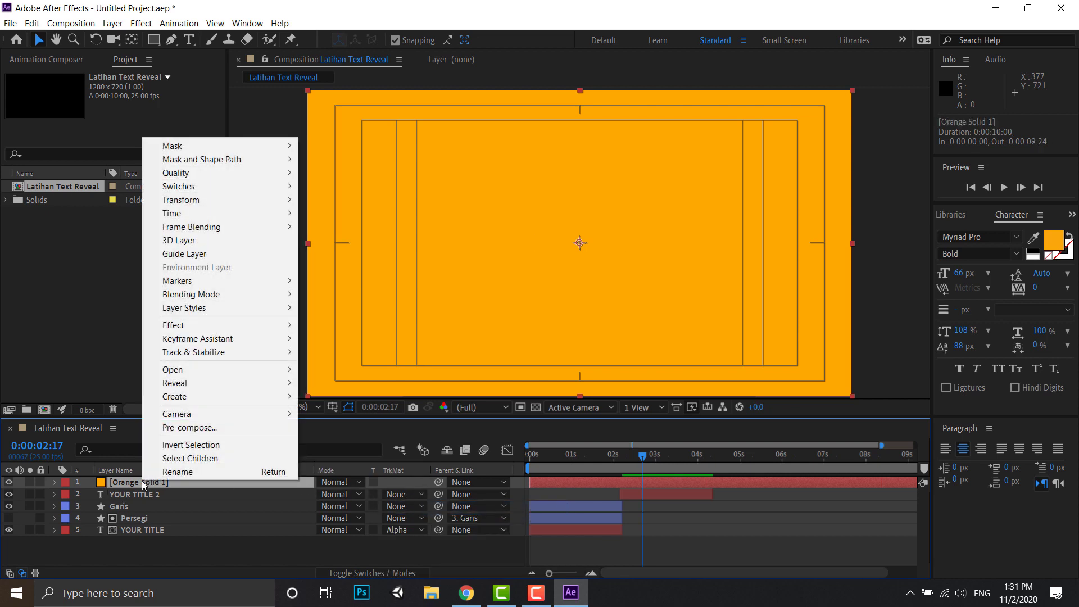
left_click(168, 472)
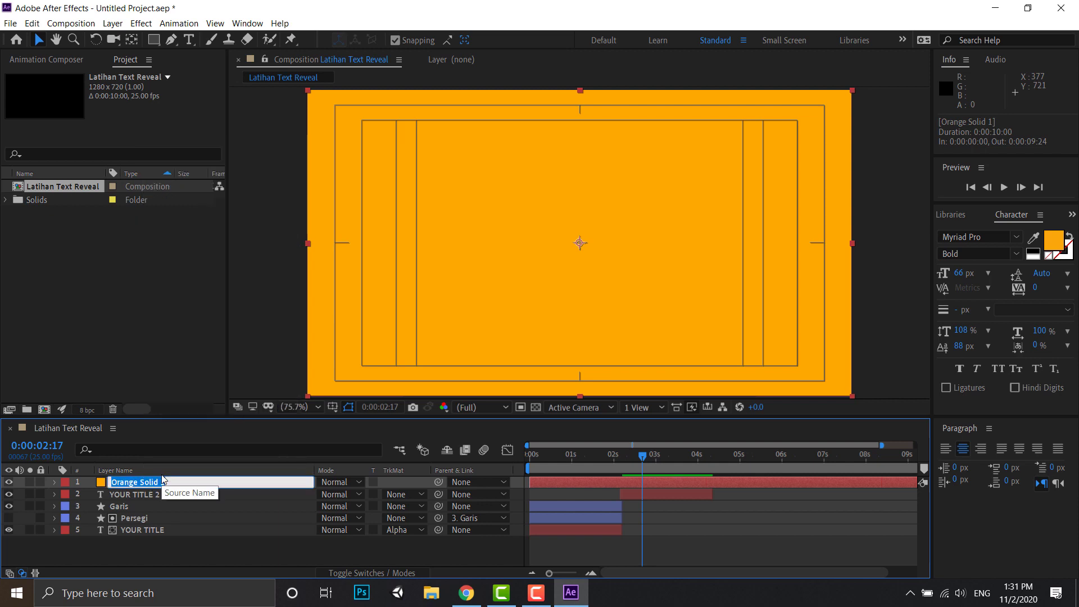
type("BG Text")
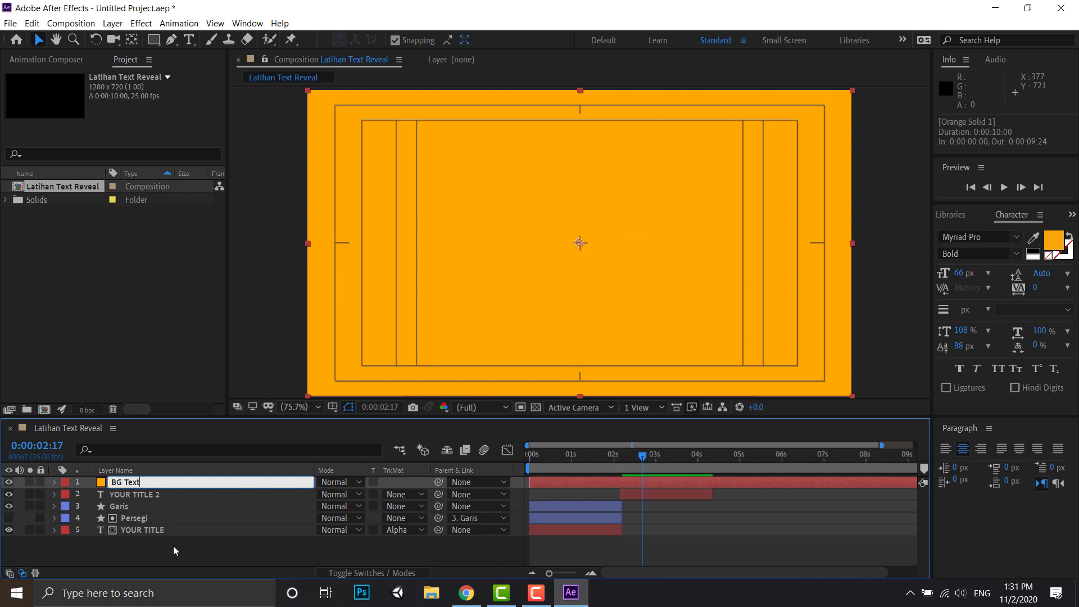
left_click(173, 545)
- Scale the BG Text solid down to about 28% wide and 10% high so it just surrounds the title
left_click(138, 481)
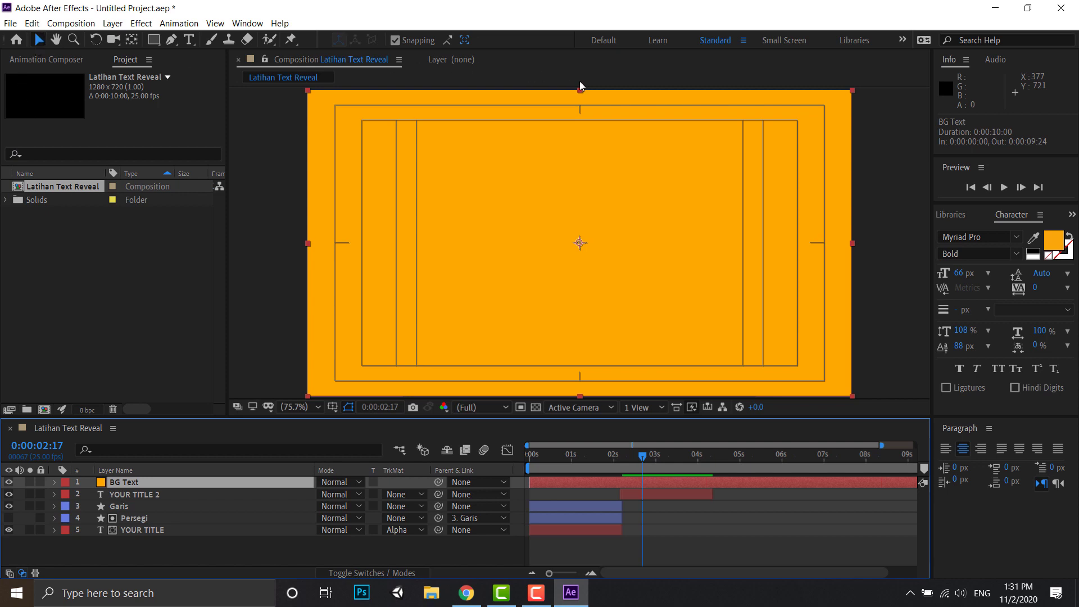
left_click_drag(579, 89, 585, 227)
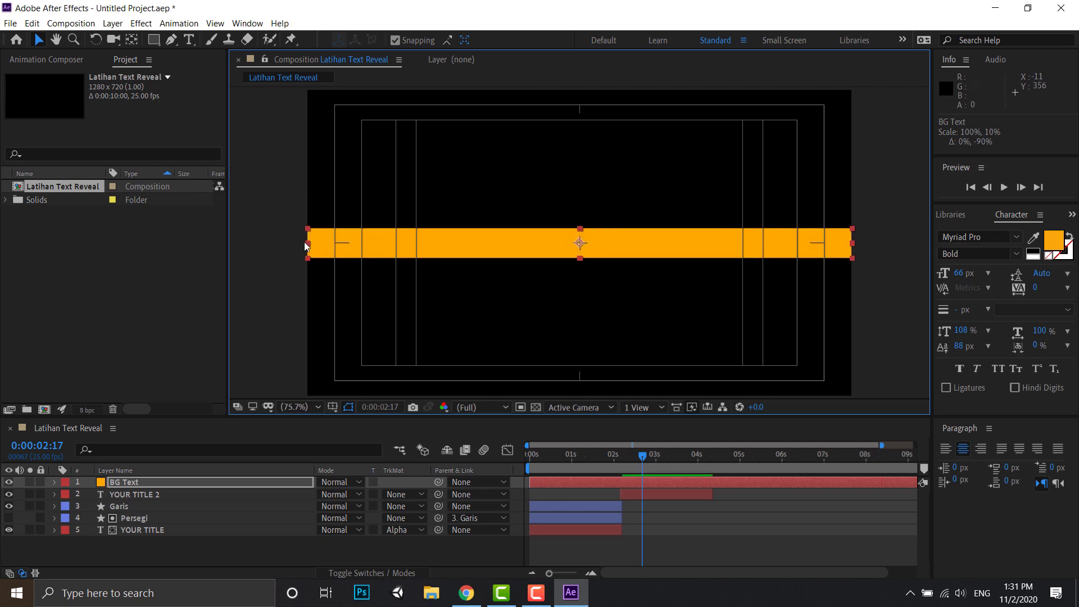
left_click_drag(305, 244, 501, 249)
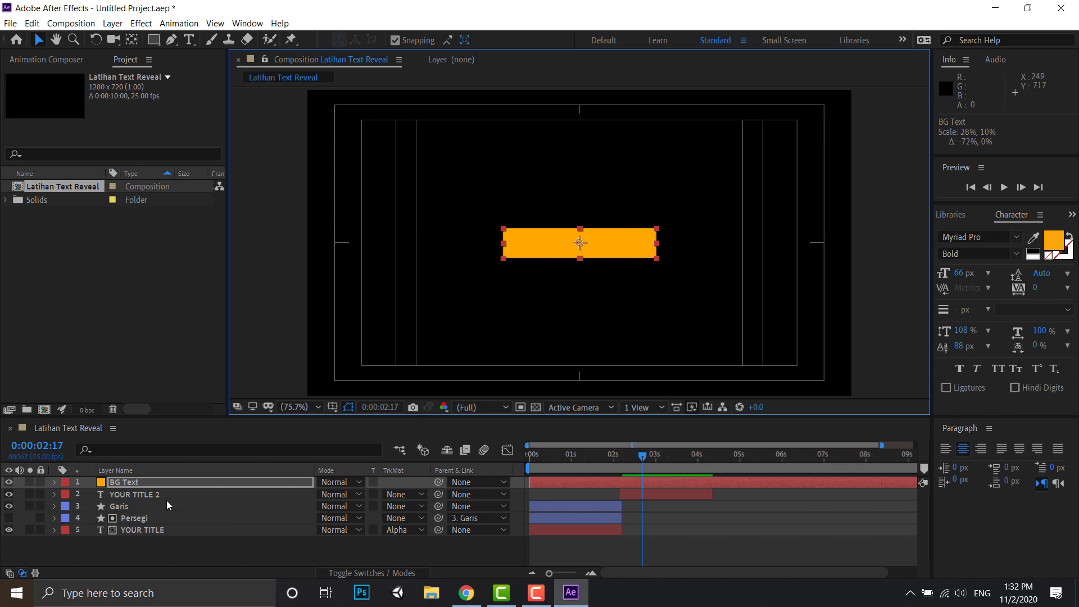
- Check the track matte options of YOUR TITLE 2, and swap the timeline's Mode and TrkMat columns for the layer switches
left_click(421, 494)
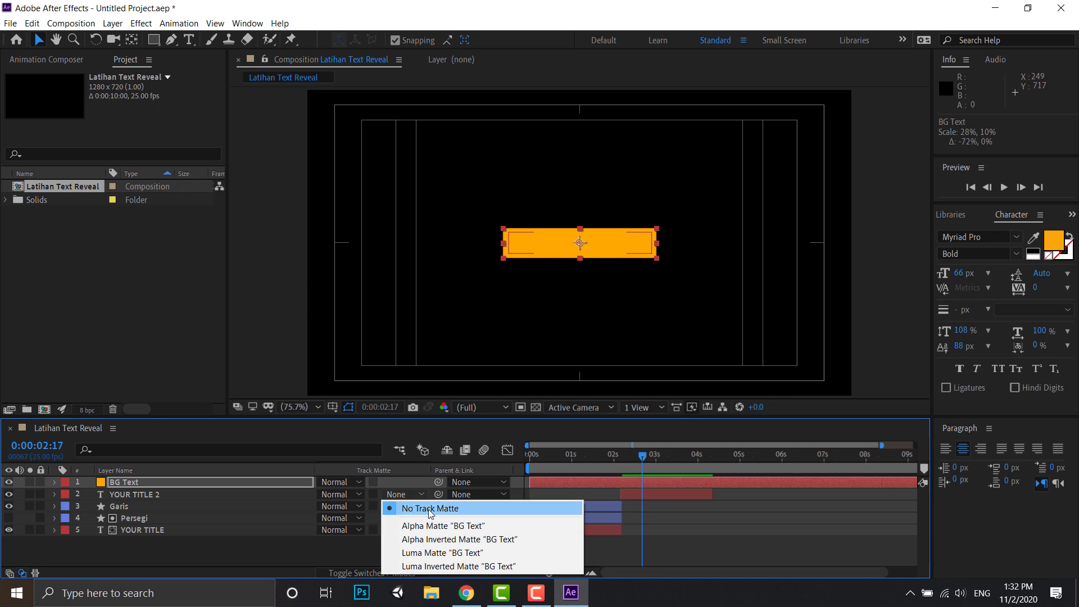
left_click(398, 471)
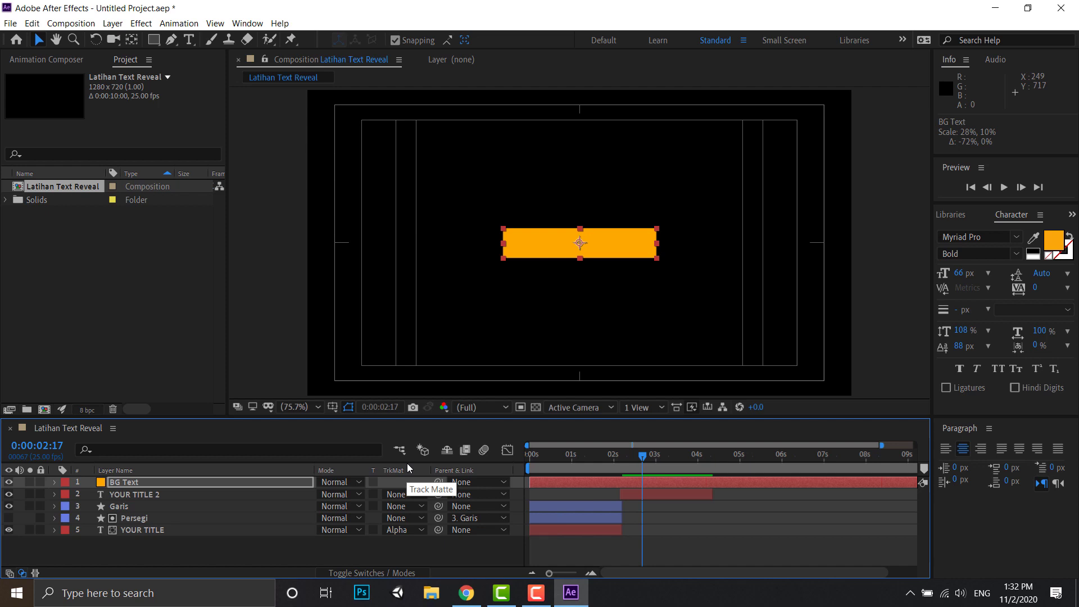
key("F4")
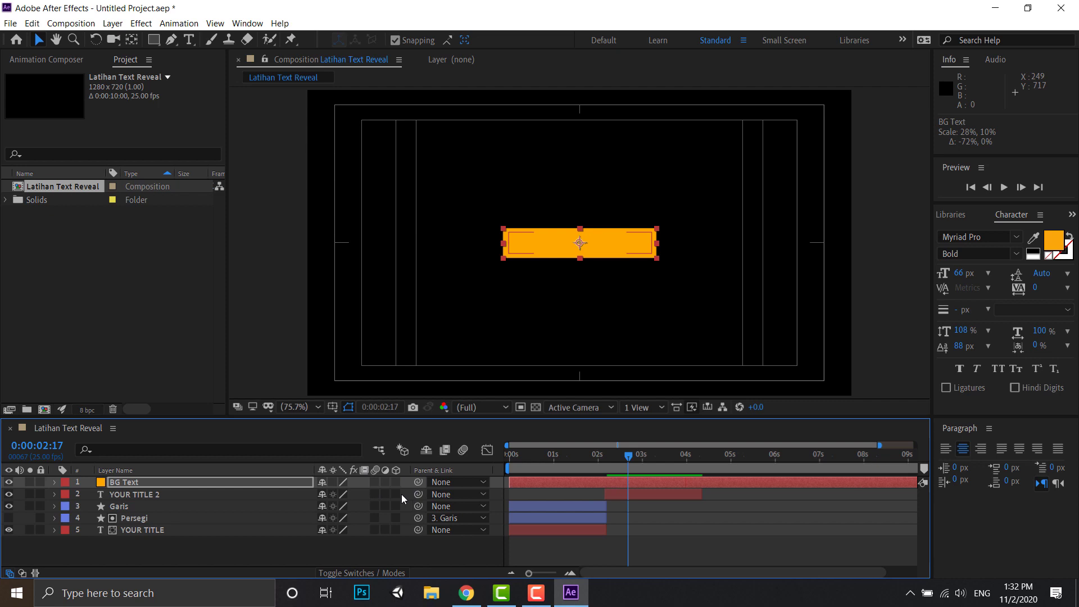
- Show the Mode and TrkMat columns again and trim BG Text to run from 0:00:02:04 to 0:00:04:08, matching YOUR TITLE 2
key("F4")
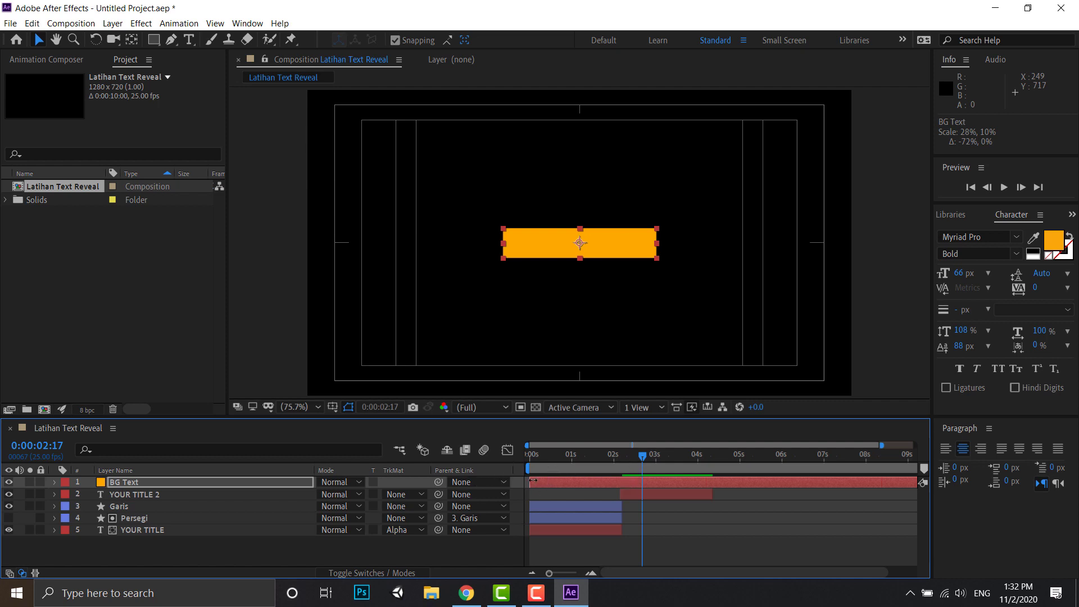
left_click_drag(533, 482, 623, 484)
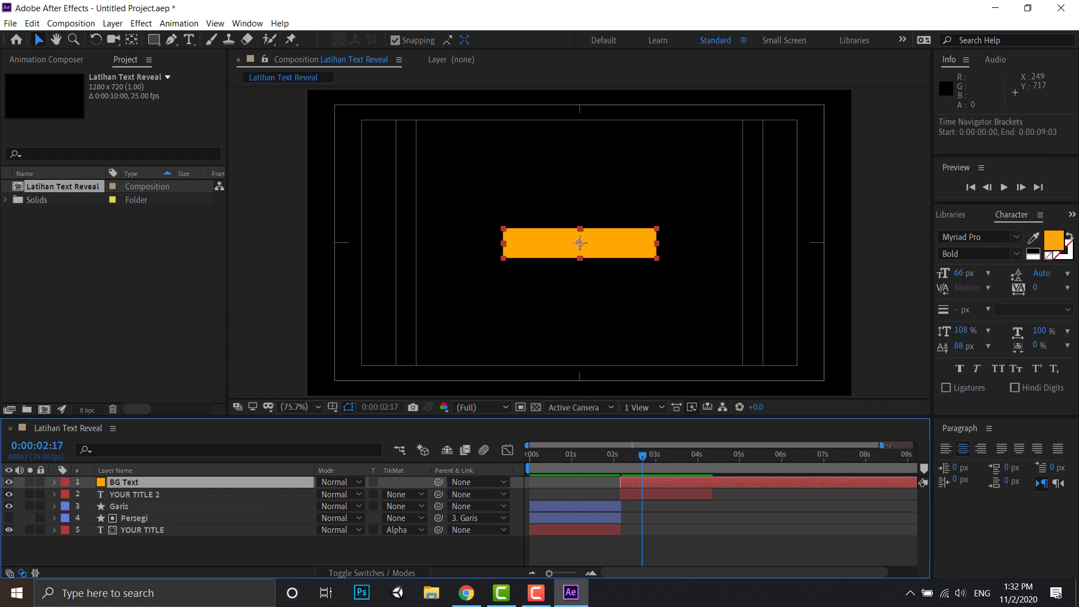
left_click_drag(880, 444, 696, 480)
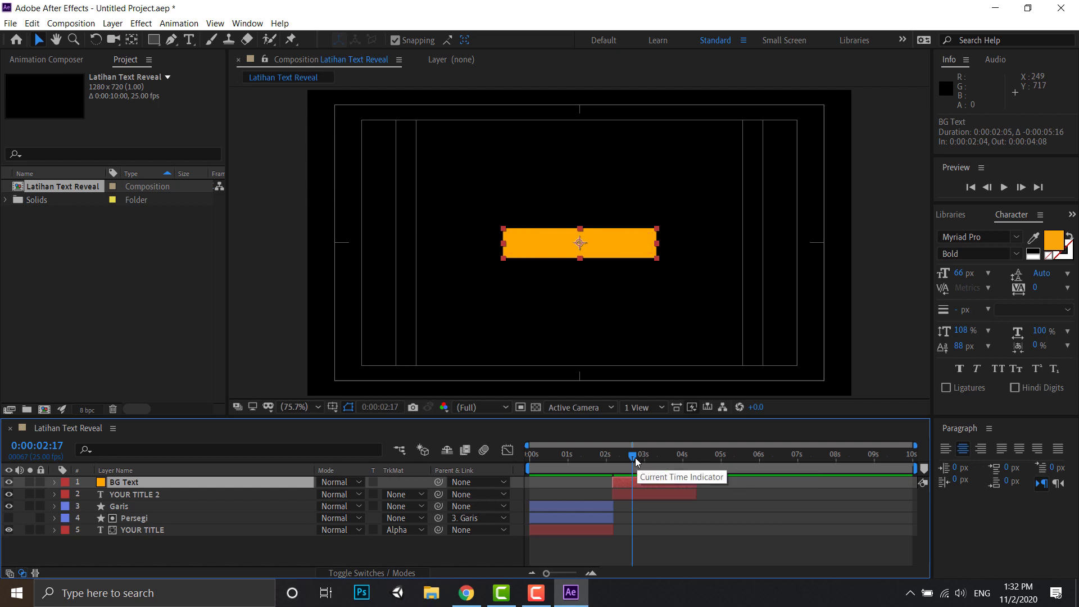
- Set the current time to 0:00:02:06 and move BG Text's anchor point to the middle of the orange box's right edge
mouse_move(631, 454)
left_mouse_down()
mouse_move(603, 457)
mouse_move(632, 460)
left_mouse_up()
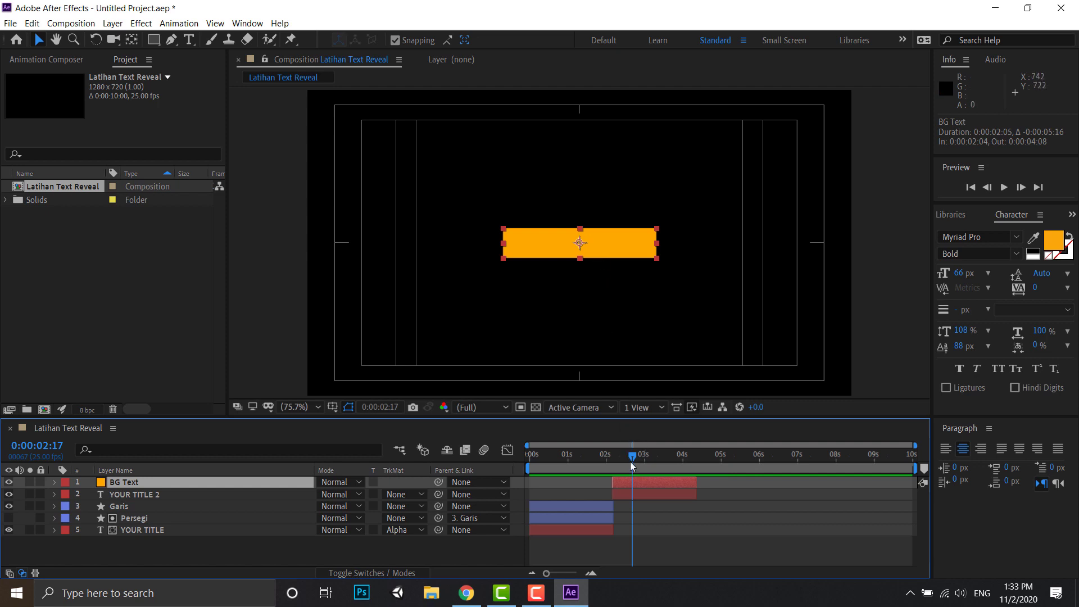
left_click_drag(632, 460, 616, 458)
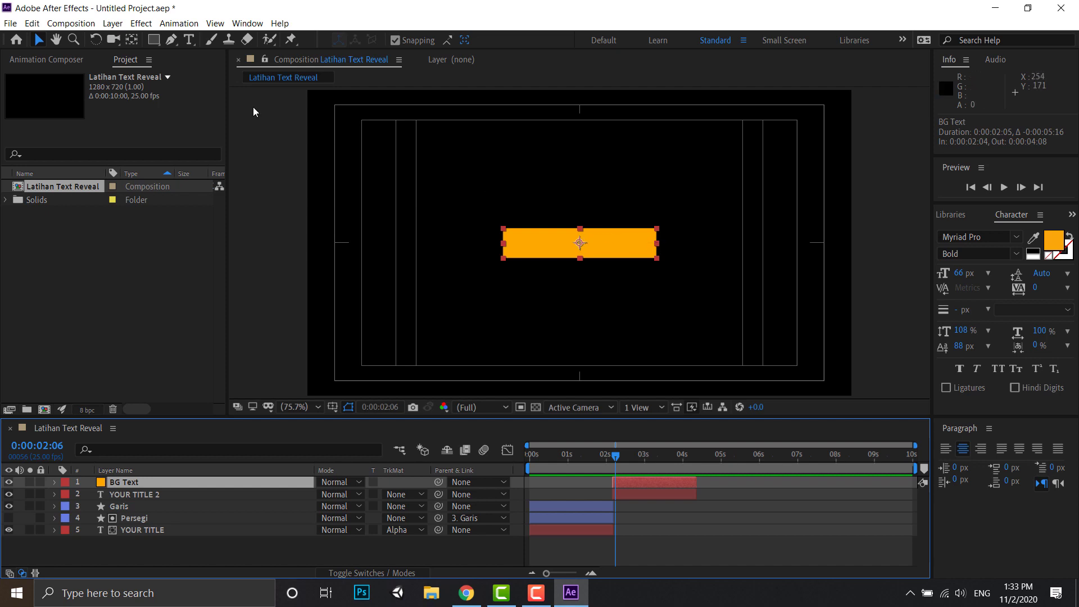
left_click(133, 41)
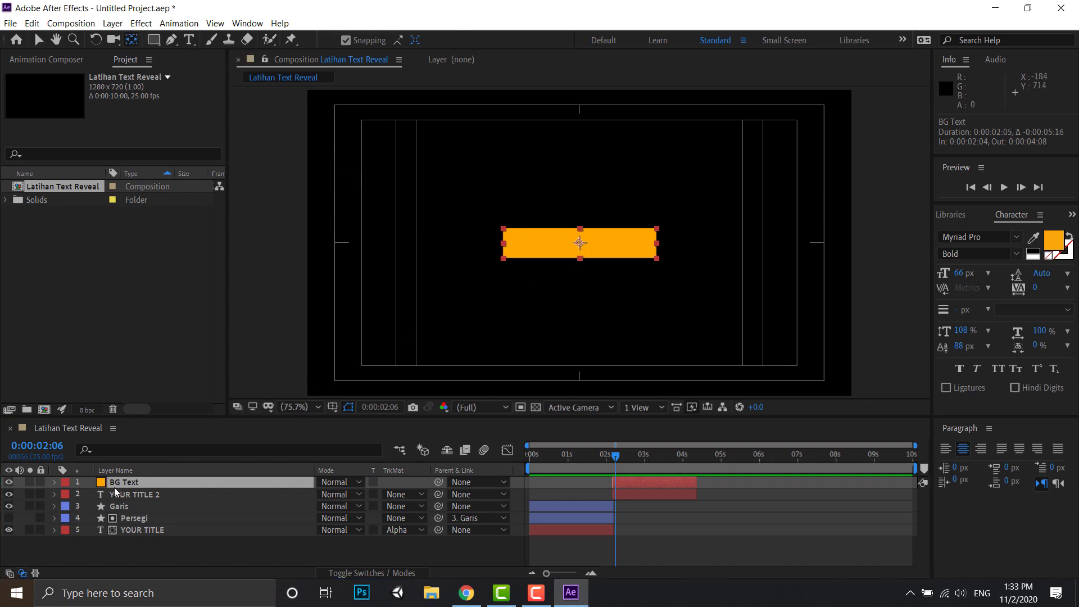
left_click_drag(580, 243, 662, 236)
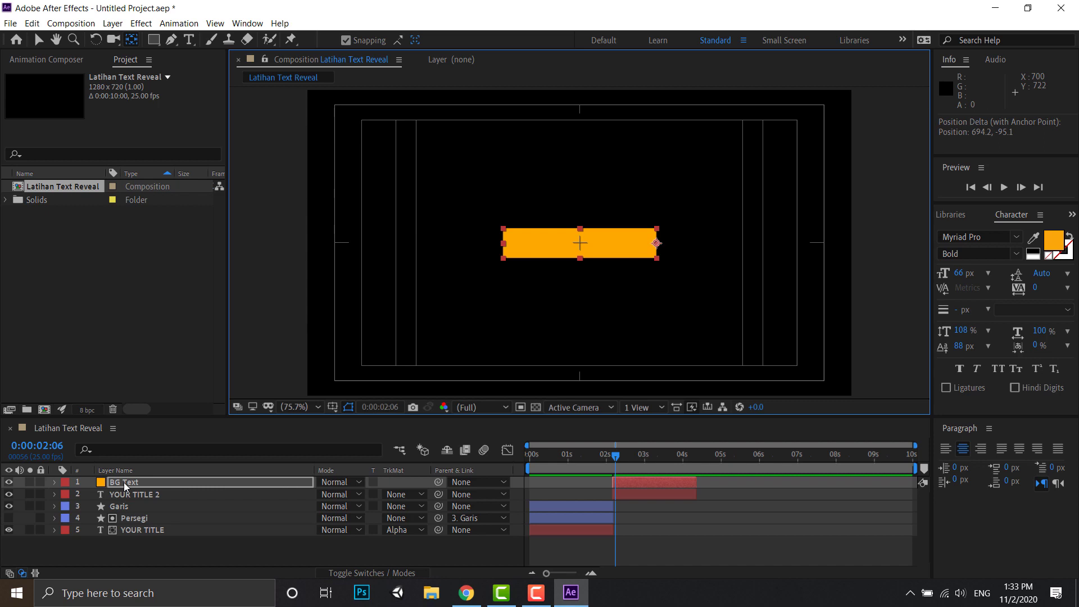
- Place BG Text directly below YOUR TITLE 2 and set its track matte to Alpha Inverted Matte "YOUR TITLE 2"
mouse_move(123, 482)
left_mouse_down()
mouse_move(125, 502)
mouse_move(135, 494)
left_mouse_up()
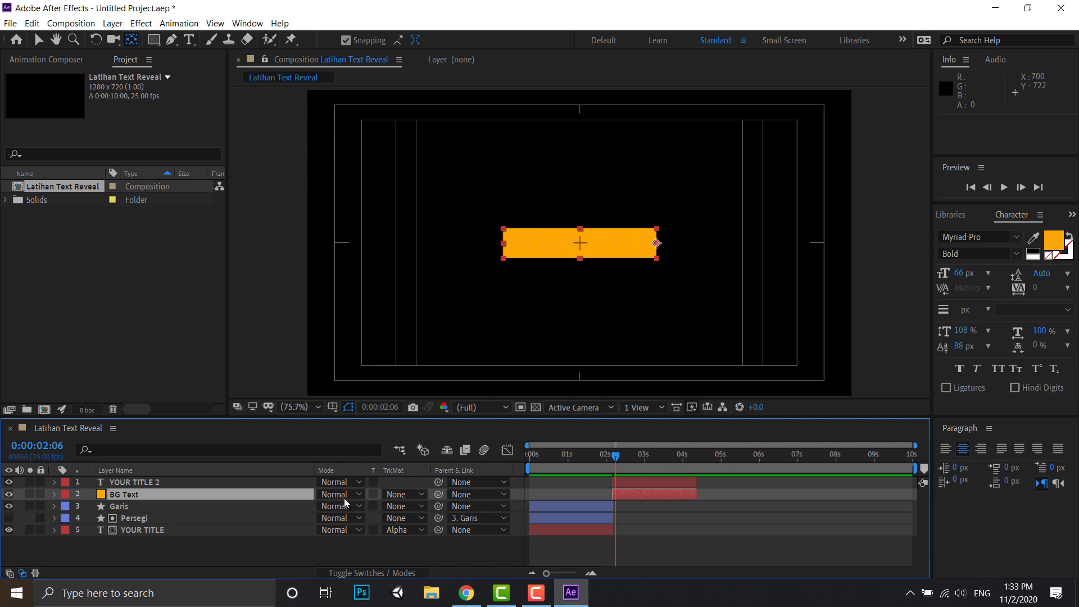
left_click(418, 495)
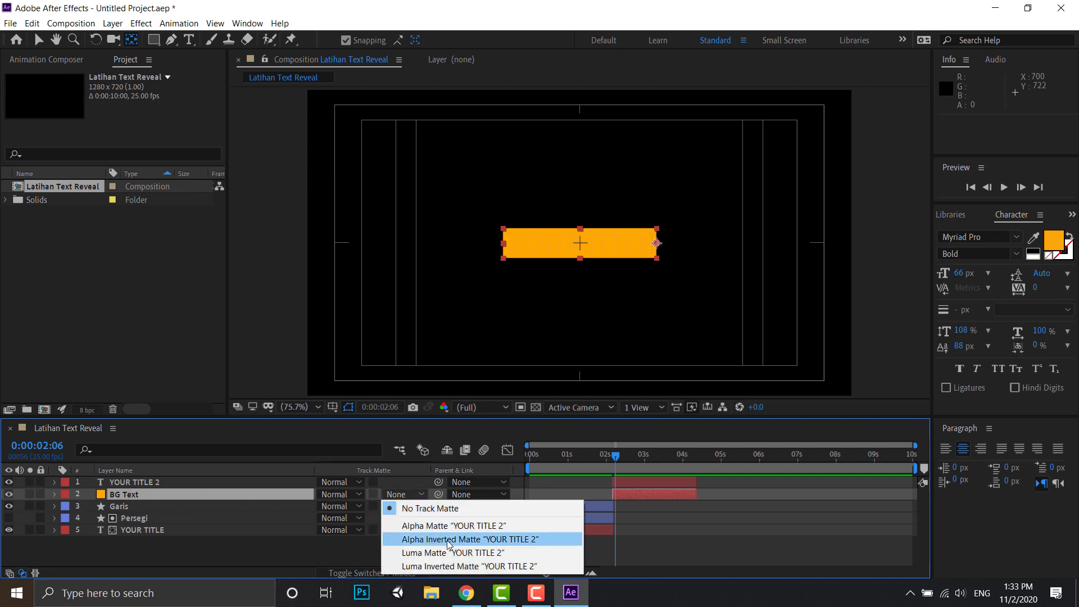
left_click(448, 540)
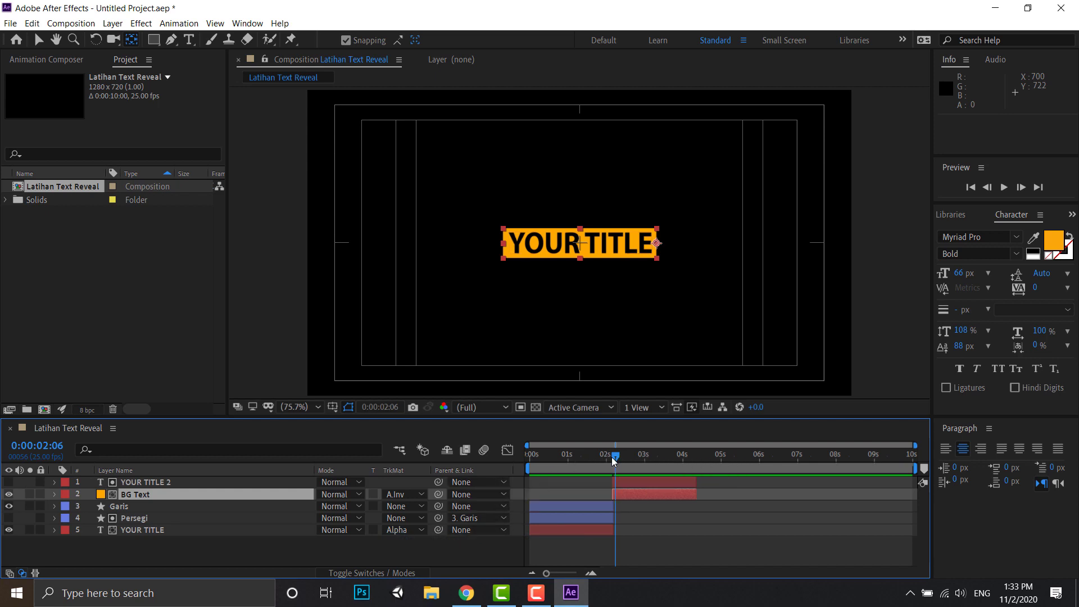
- Set the current time to 0:00:02:05 and trim the starts of YOUR TITLE 2 and BG Text to that frame
left_click_drag(612, 458, 643, 457)
left_click_drag(642, 456, 611, 460)
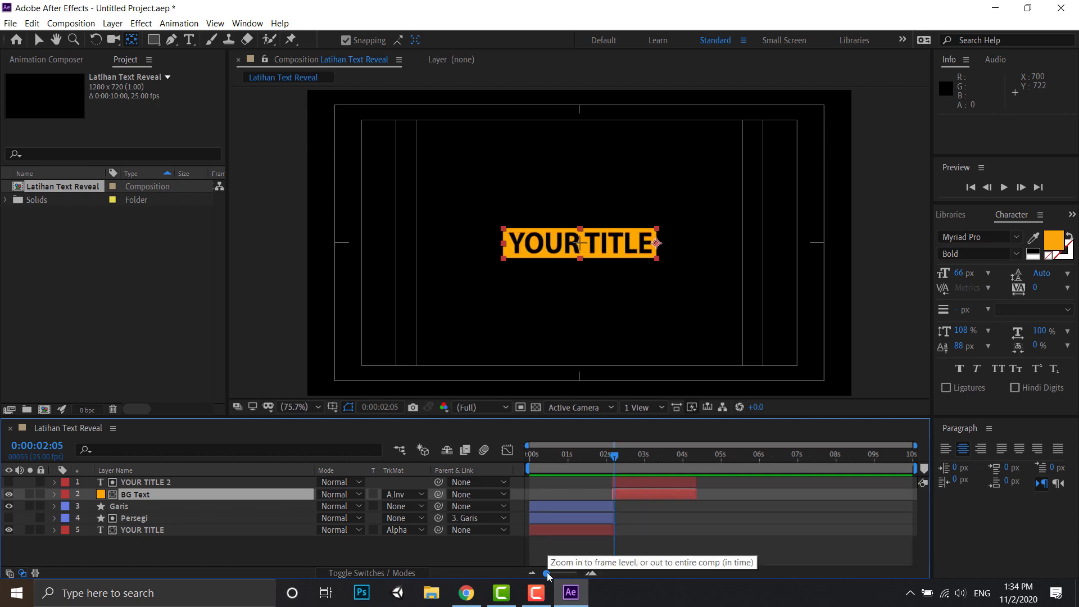
left_click_drag(548, 574, 569, 575)
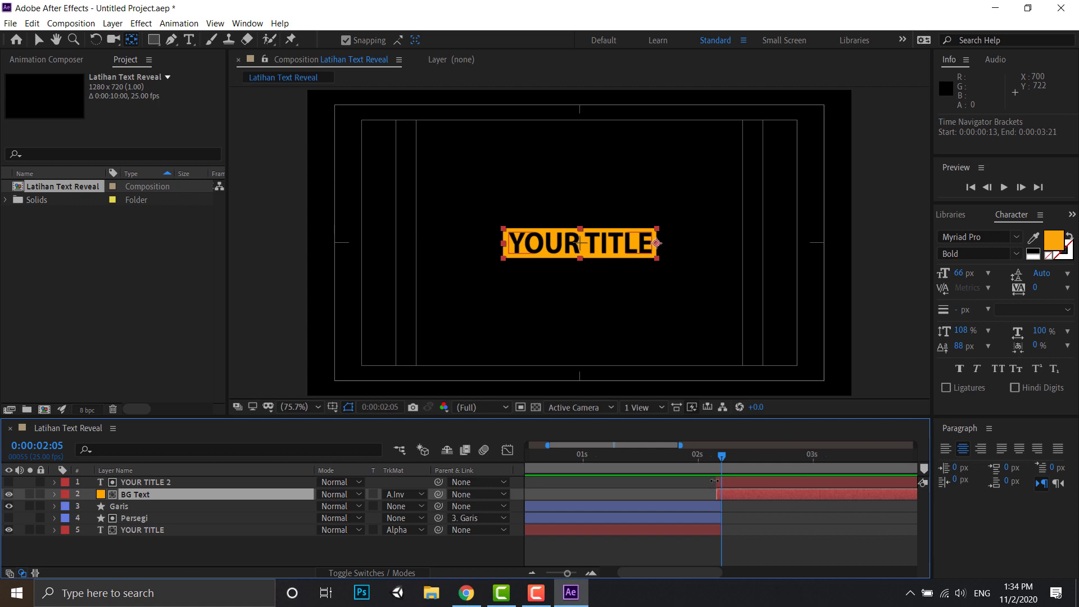
left_click_drag(713, 481, 719, 481)
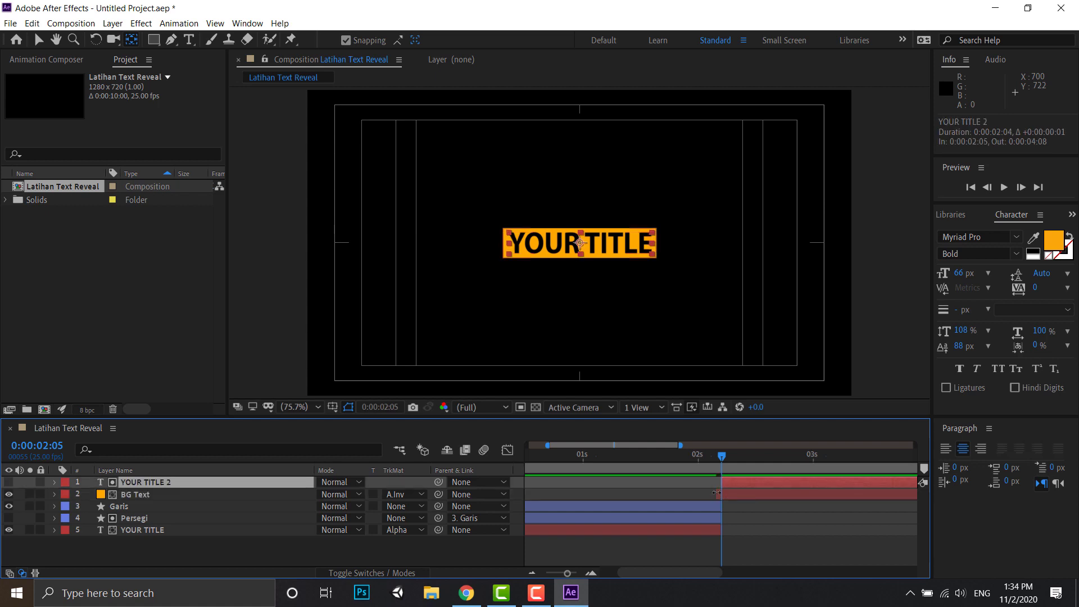
left_click(717, 493)
left_click_drag(718, 493, 721, 493)
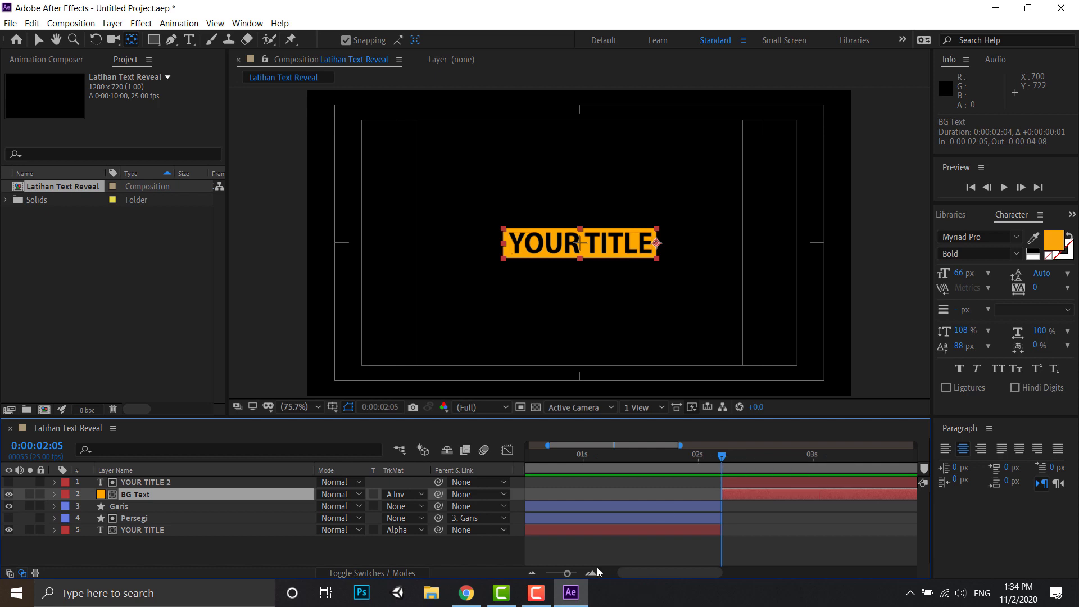
left_click_drag(567, 571, 552, 574)
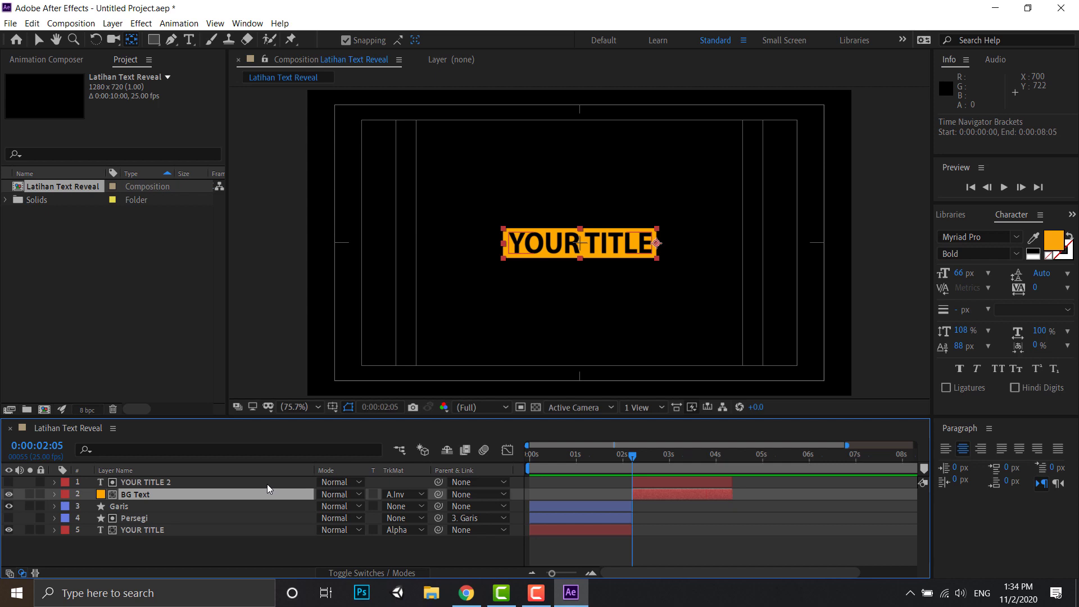
- Reveal the Scale property of BG Text and unlink its width and height proportions
key("s")
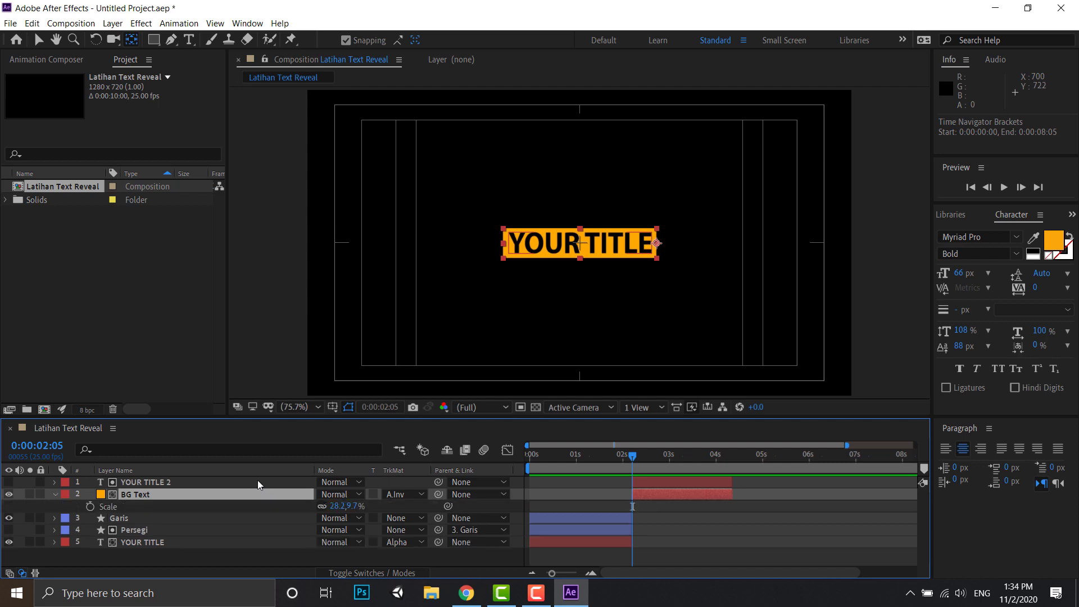
left_click(322, 507)
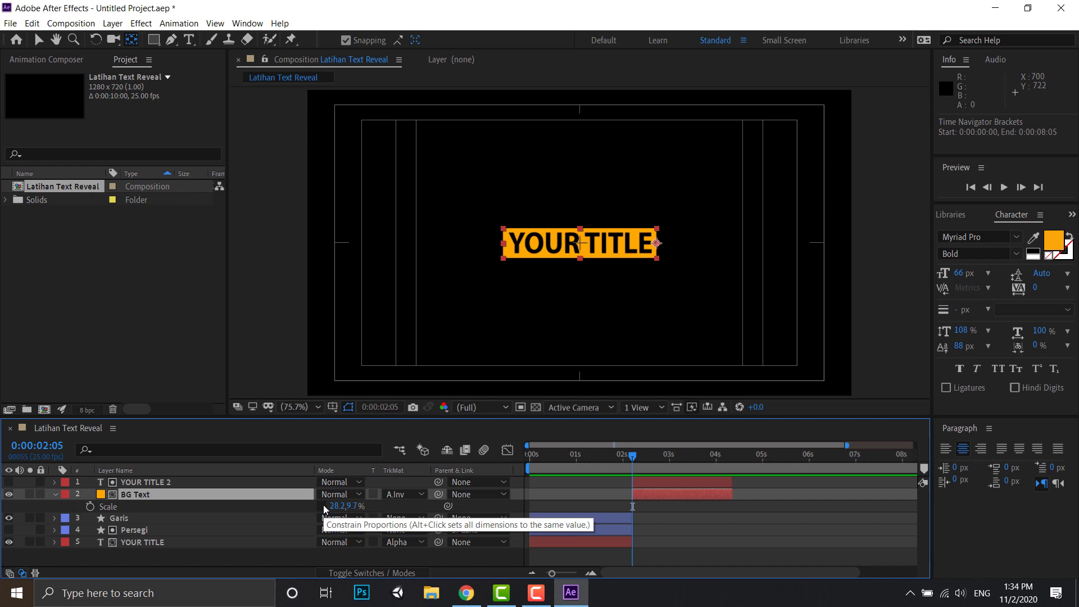
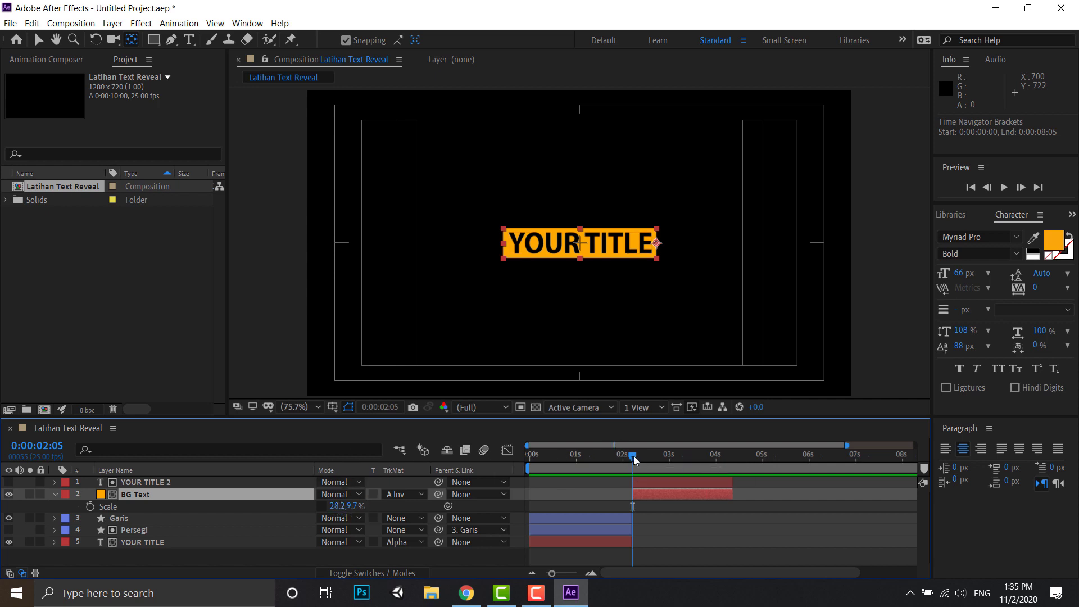
- Keyframe BG Text's Scale, keeping its full width at 0:00:03:05 and setting the width to 0% at 0:00:02:05
left_click_drag(633, 457, 680, 456)
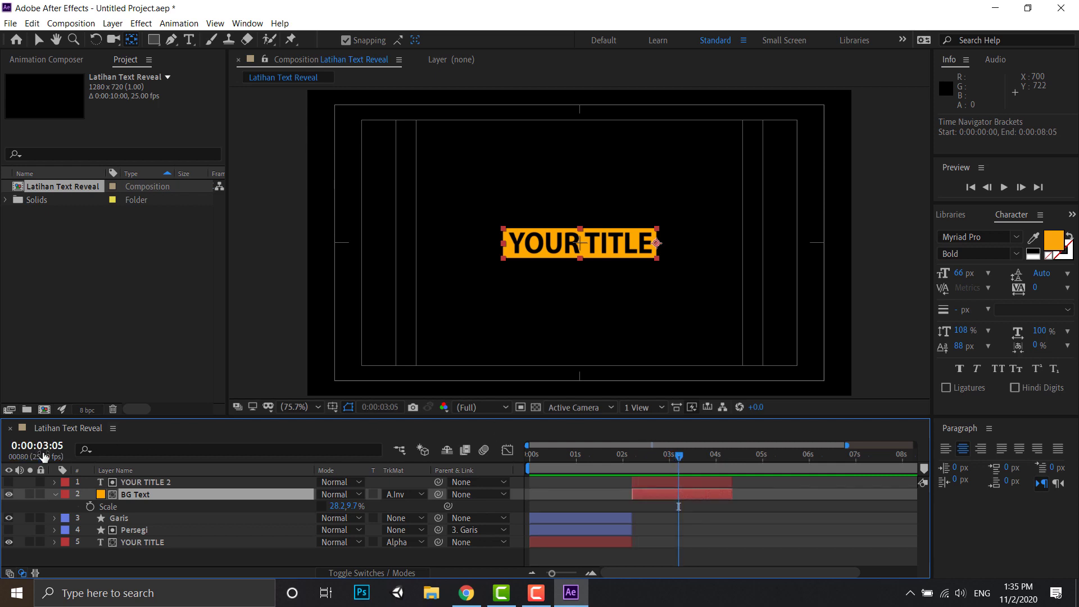
left_click(91, 507)
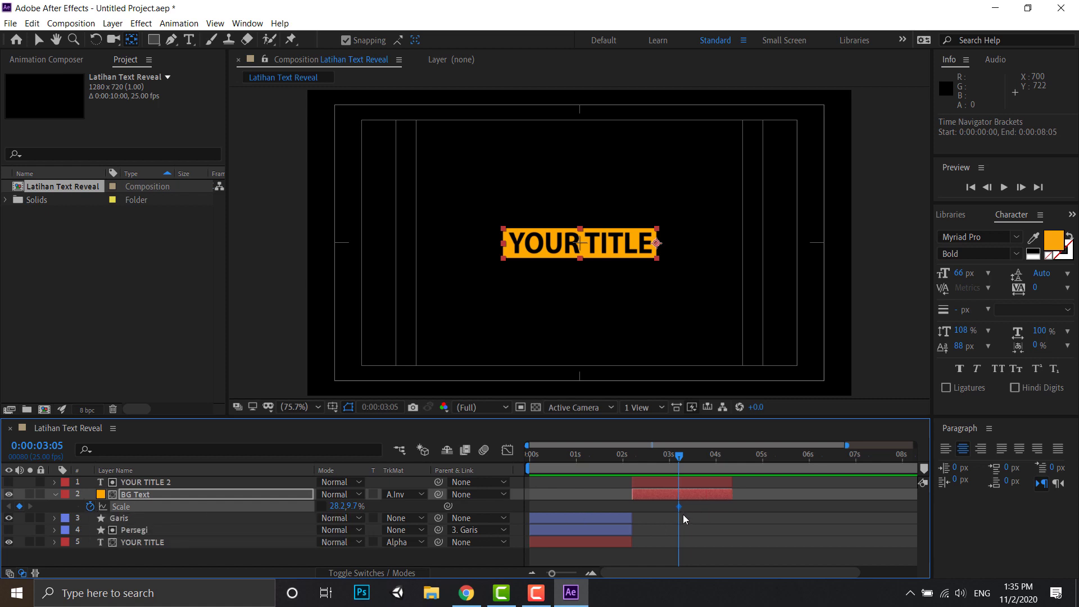
left_click_drag(680, 455, 634, 459)
left_click(339, 508)
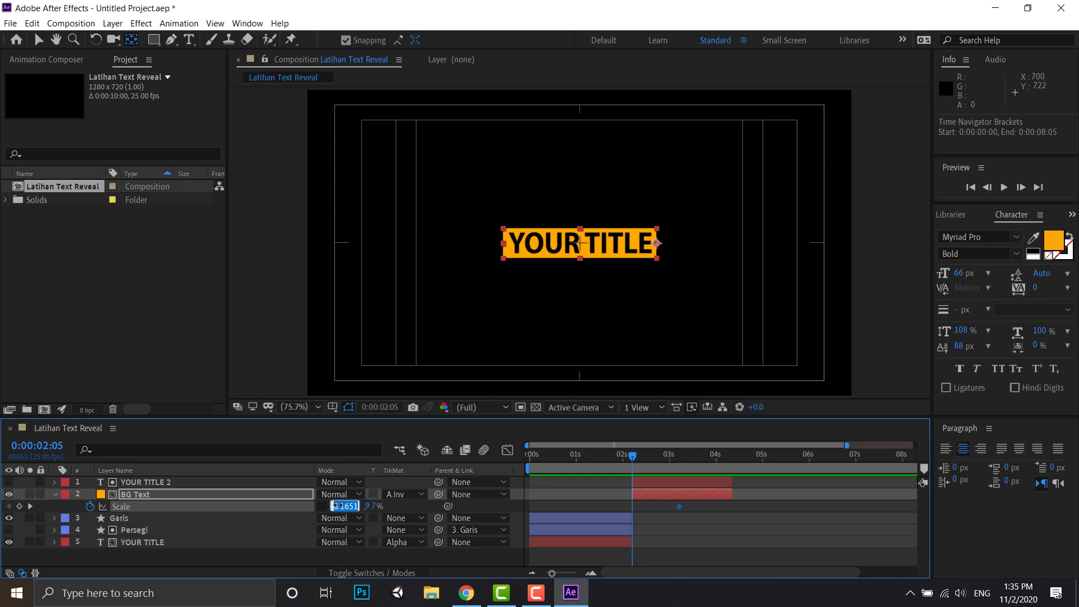
type("0")
key("Return")
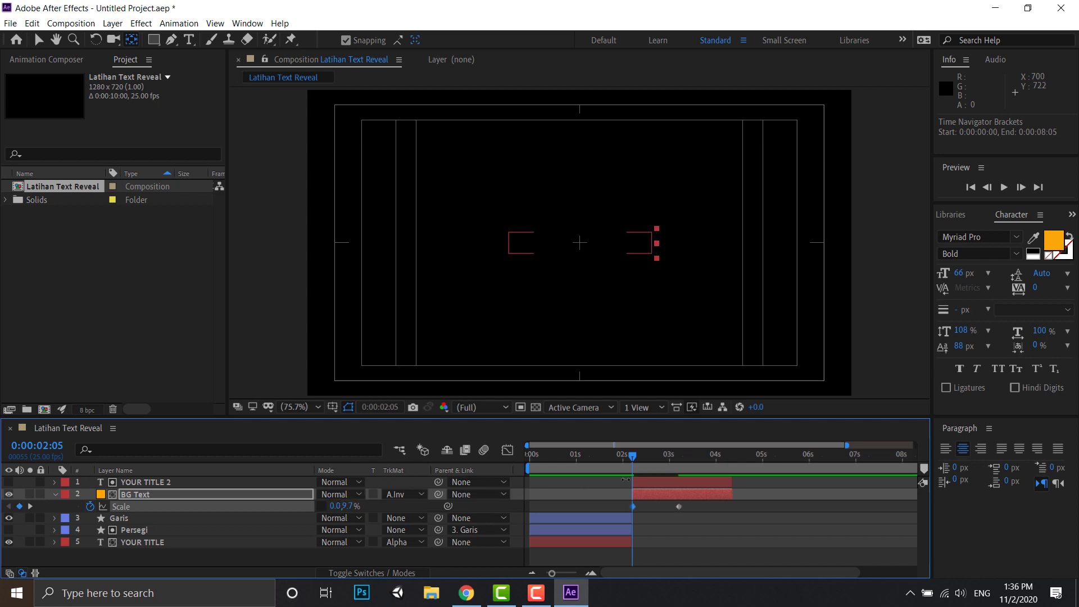
left_click_drag(633, 458, 677, 444)
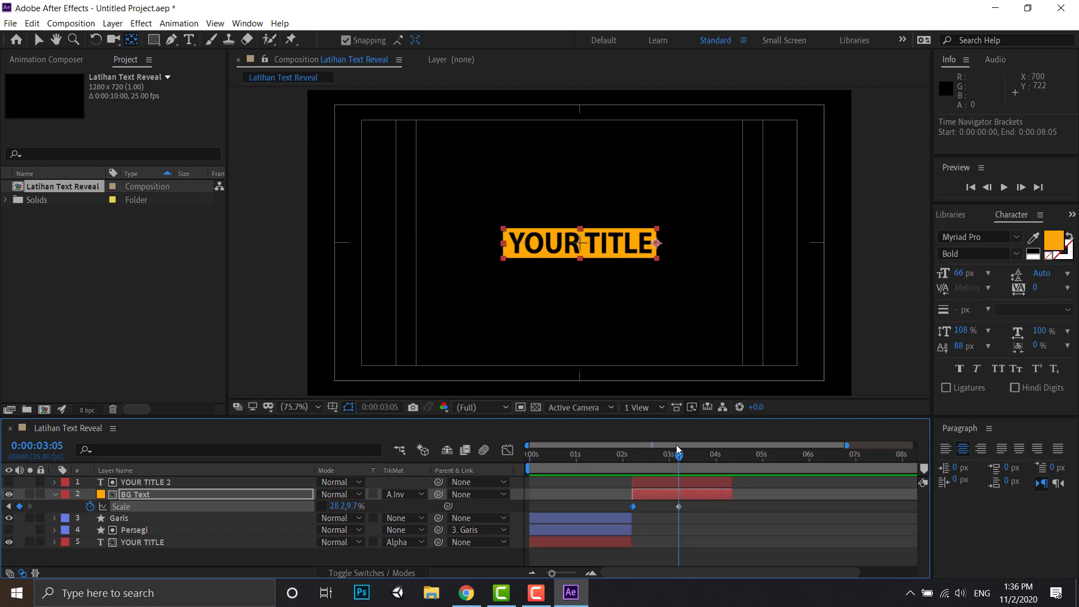
- Duplicate YOUR TITLE 2 and BG Text, and place the BG Text copy directly above the new title copy
left_click(136, 482)
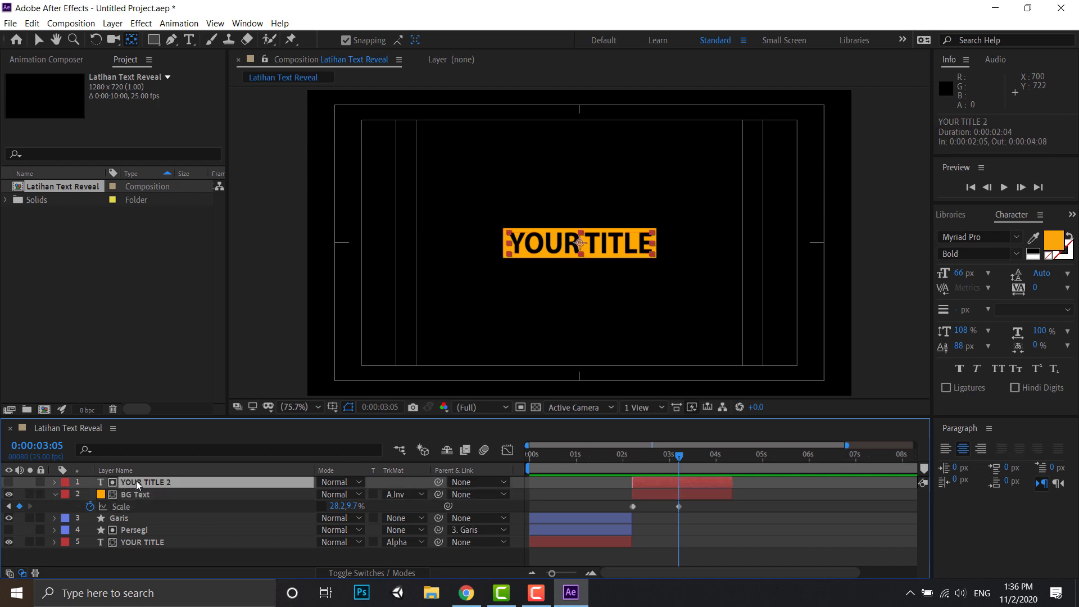
key("ctrl+d")
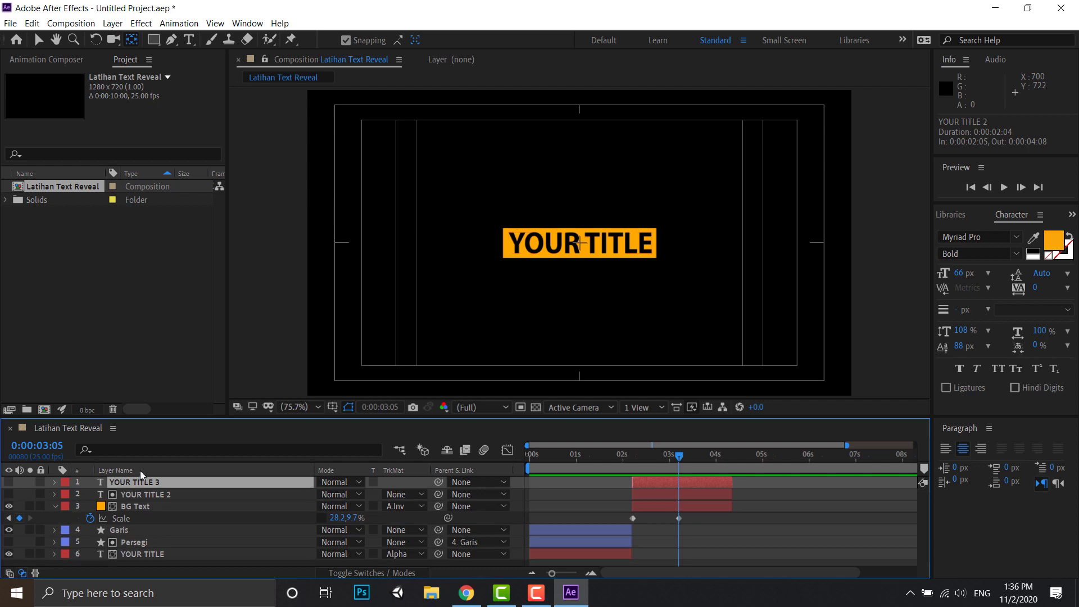
left_click(142, 508)
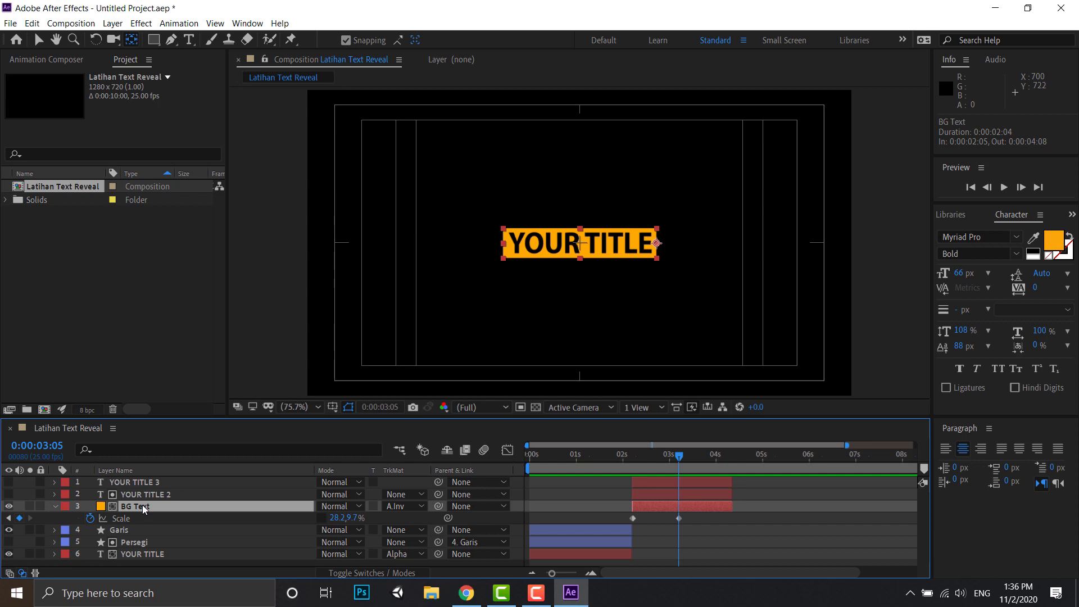
key("ctrl+d")
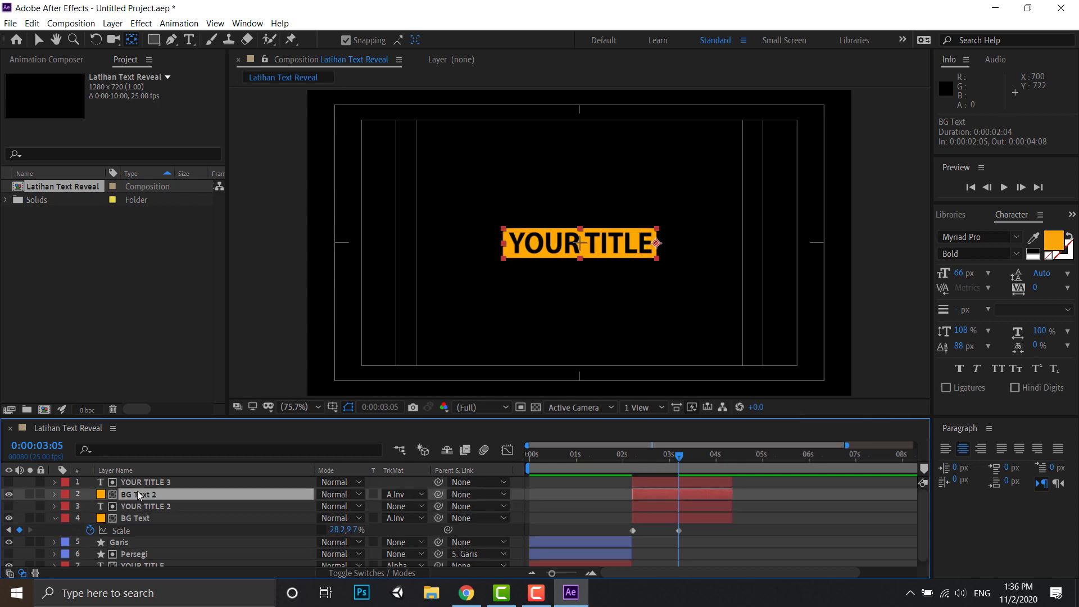
left_click_drag(139, 495, 138, 479)
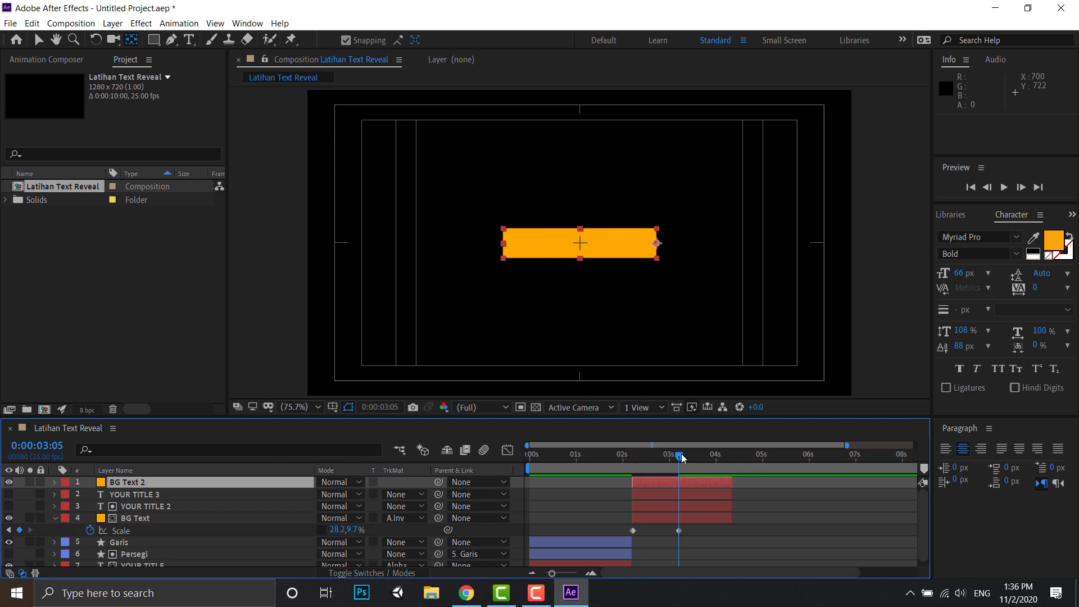
- Set YOUR TITLE 3's track matte to Alpha Inverted Matte "BG Text 2" and turn on the title layer's visibility
left_click_drag(674, 459, 639, 458)
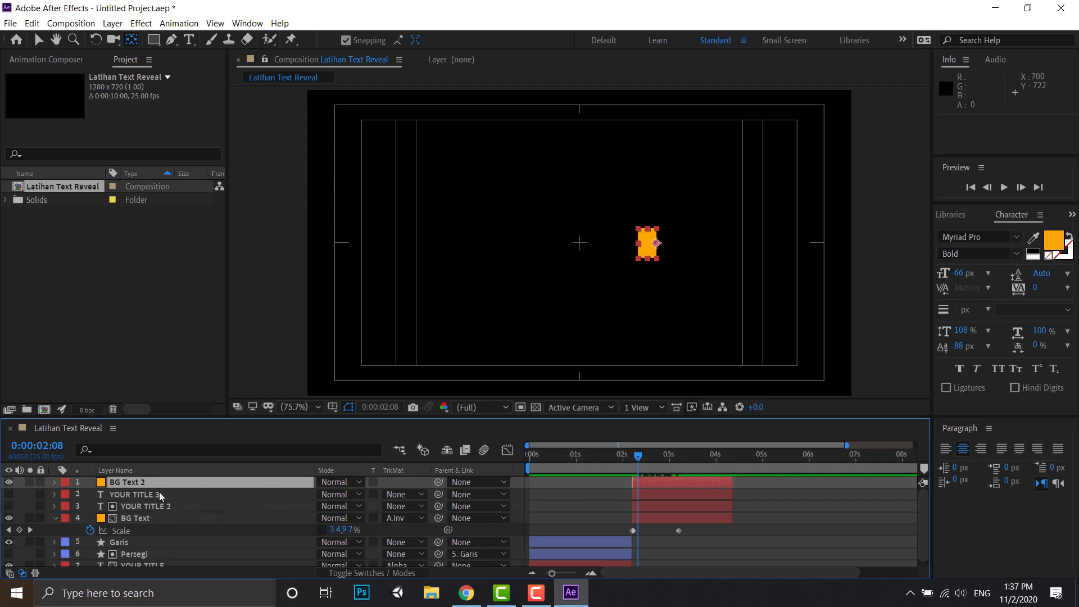
left_click(420, 494)
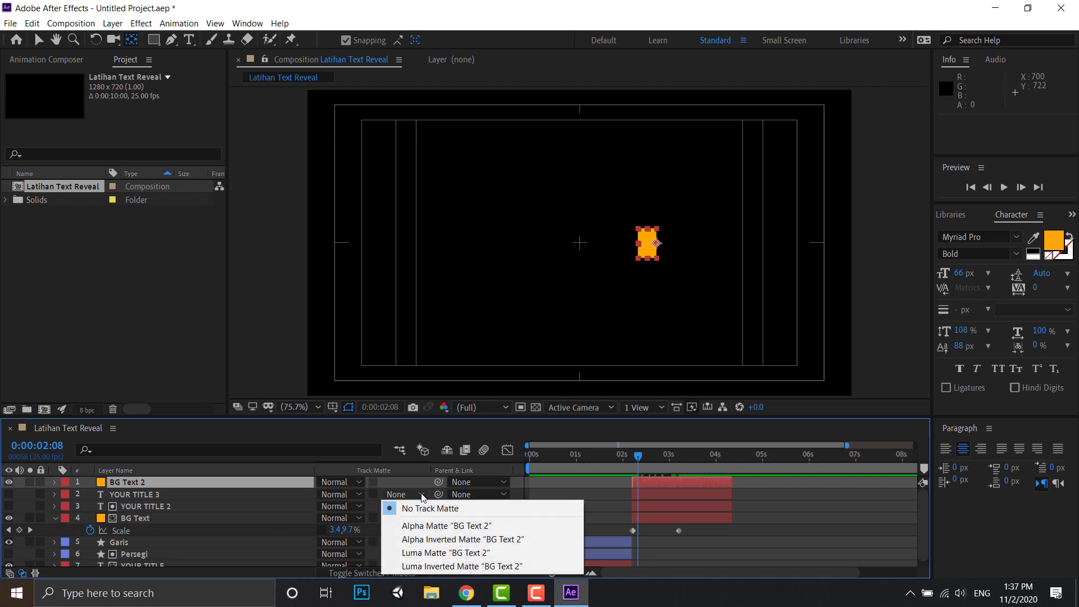
left_click(431, 539)
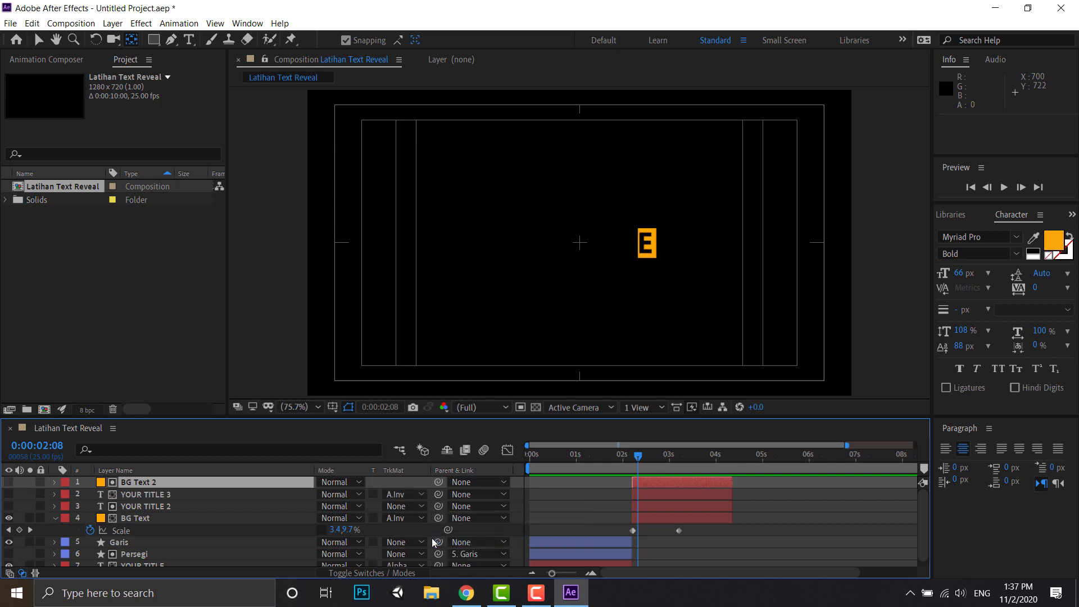
left_click(9, 495)
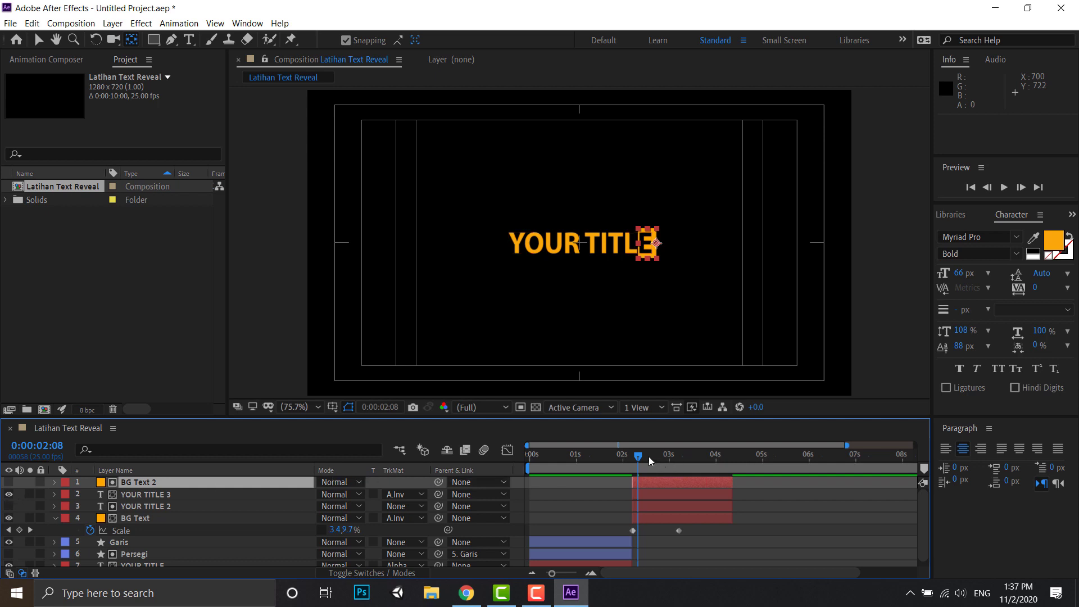
left_click_drag(640, 457, 717, 447)
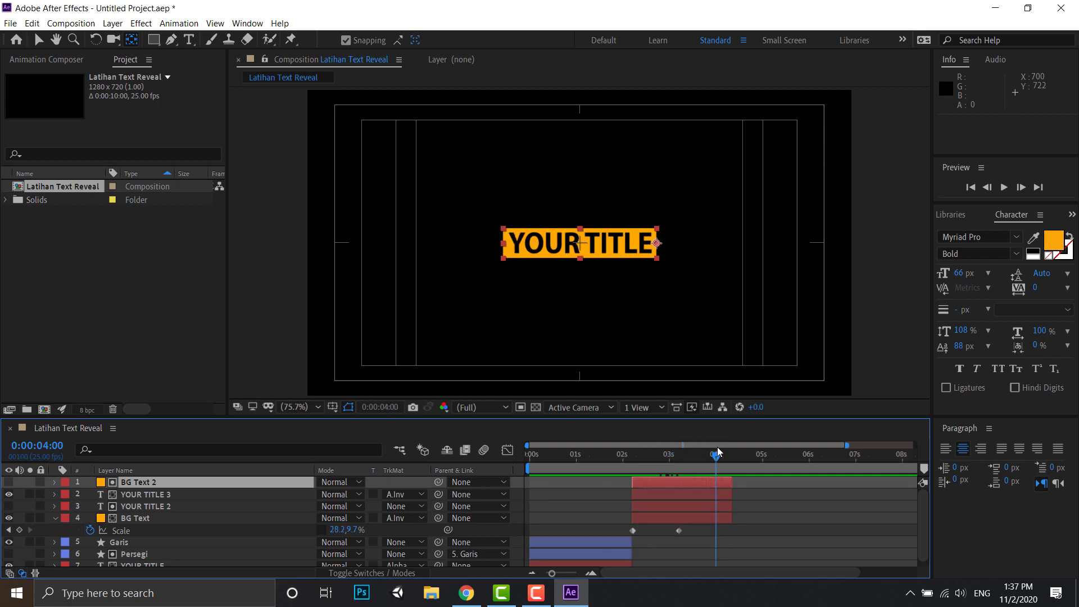
- Apply Easy Ease to both Scale keyframes of BG Text
left_click_drag(715, 458, 670, 455)
left_click(696, 532)
left_click_drag(696, 532, 626, 529)
mouse_move(633, 530)
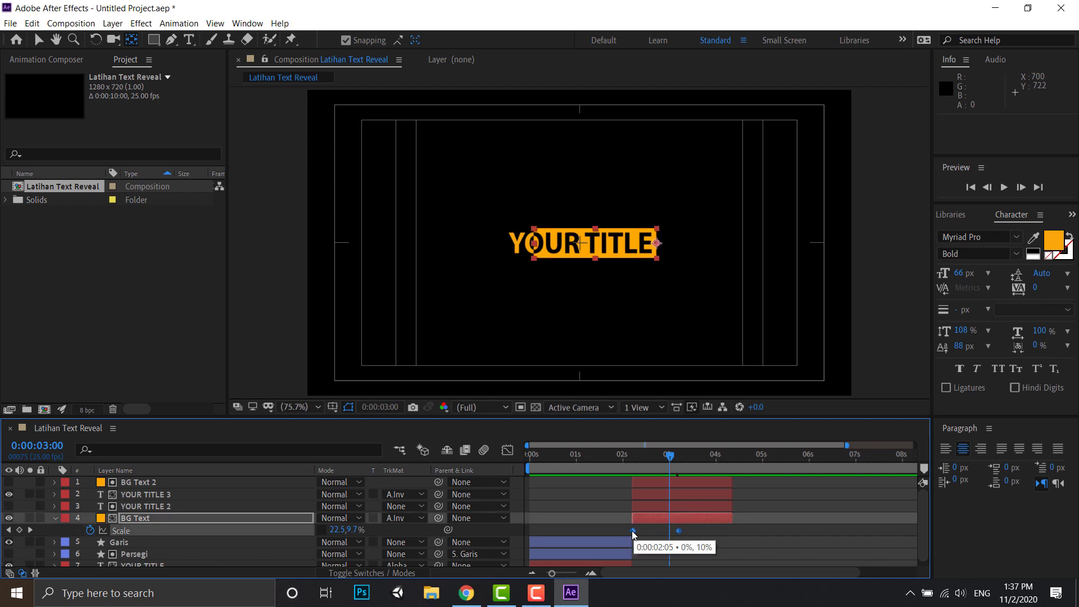
right_click(633, 531)
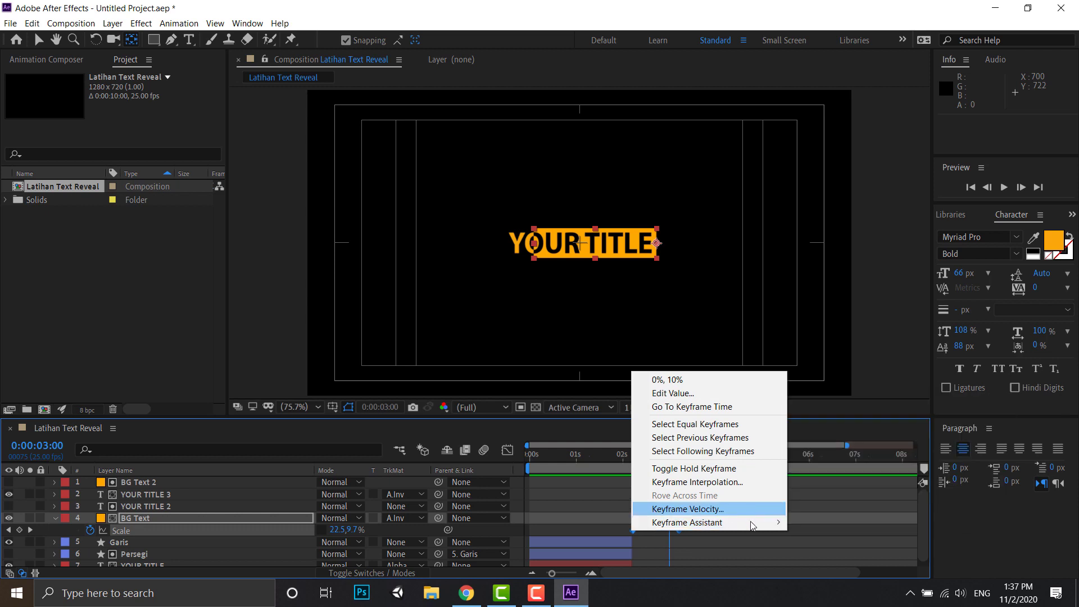
mouse_move(753, 525)
left_click(830, 440)
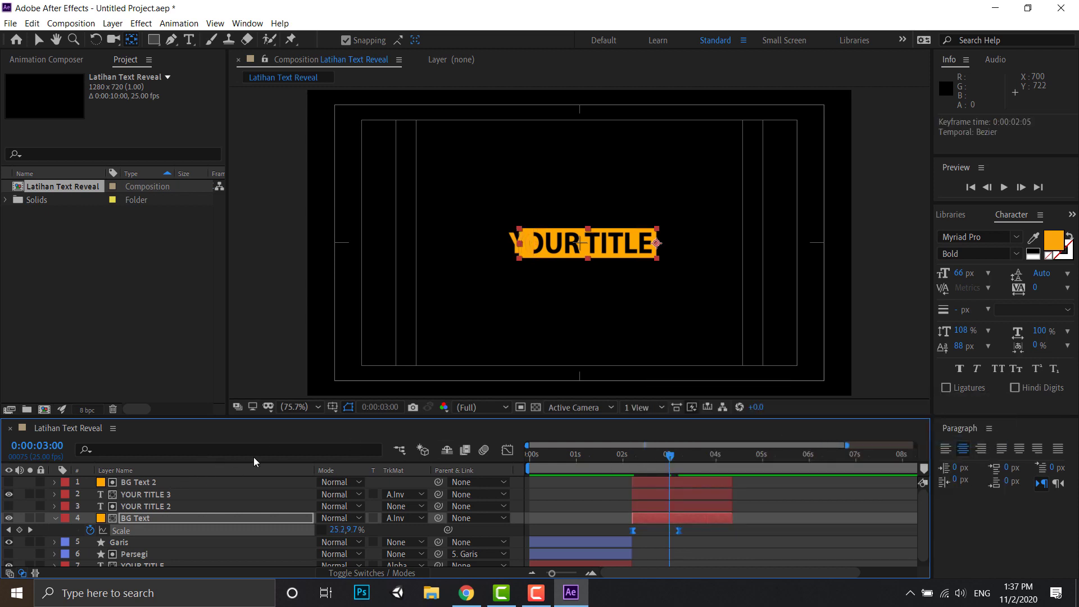
- Lengthen both easing handles on BG Text's Scale speed graph to form a sharp peak between slow ends
left_click(507, 450)
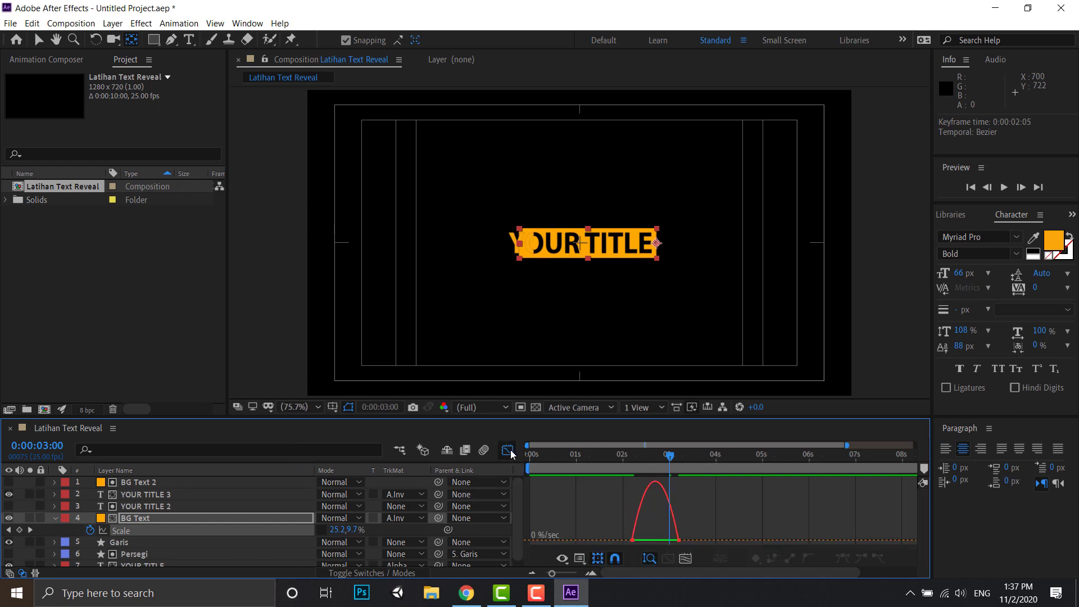
left_click_drag(634, 540, 645, 545)
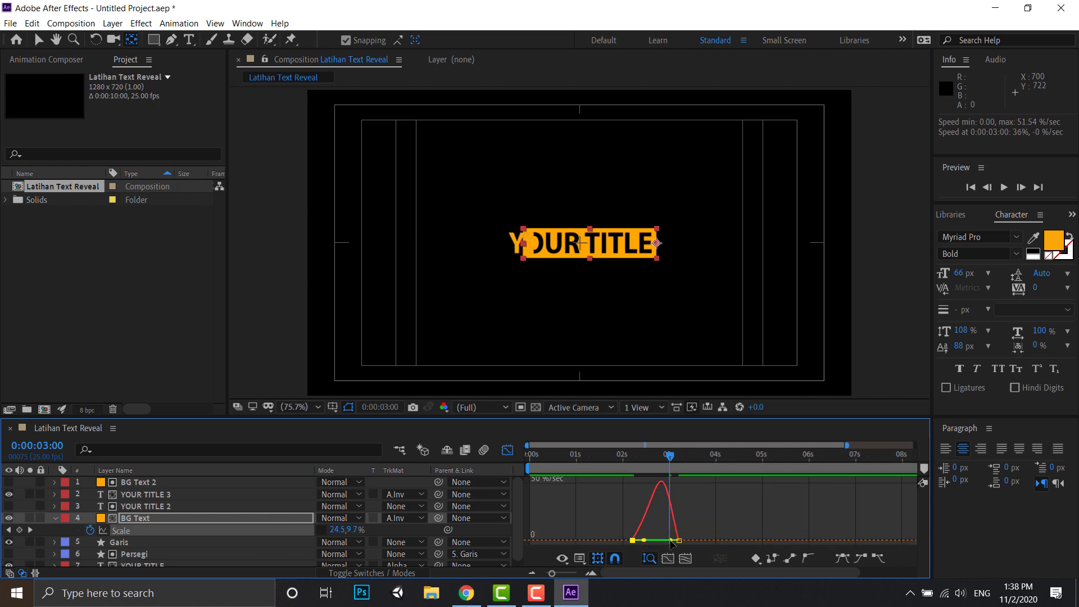
left_click_drag(670, 540, 656, 543)
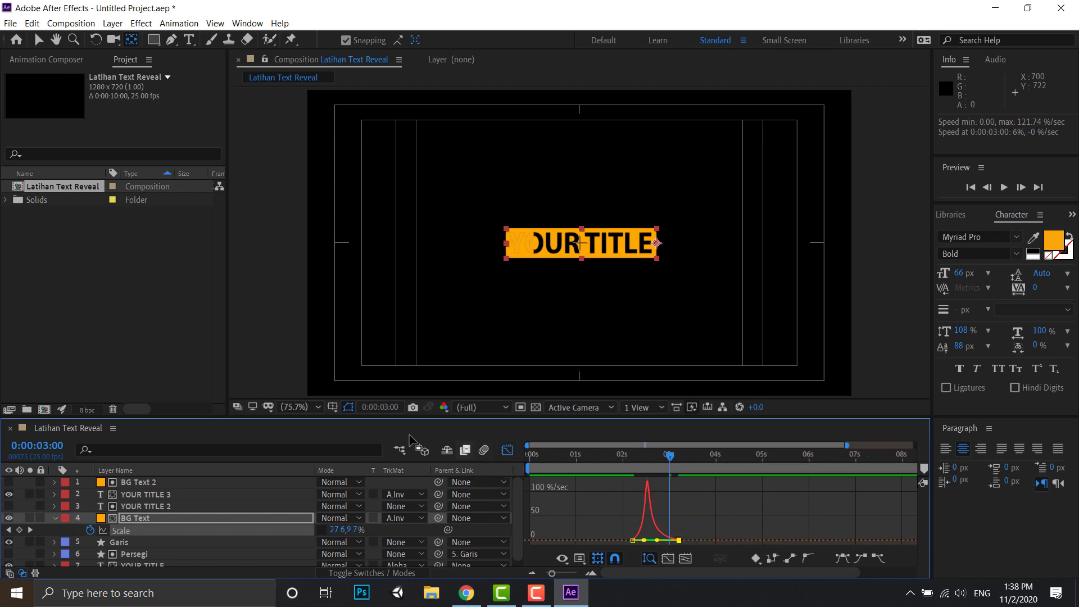
left_click(507, 450)
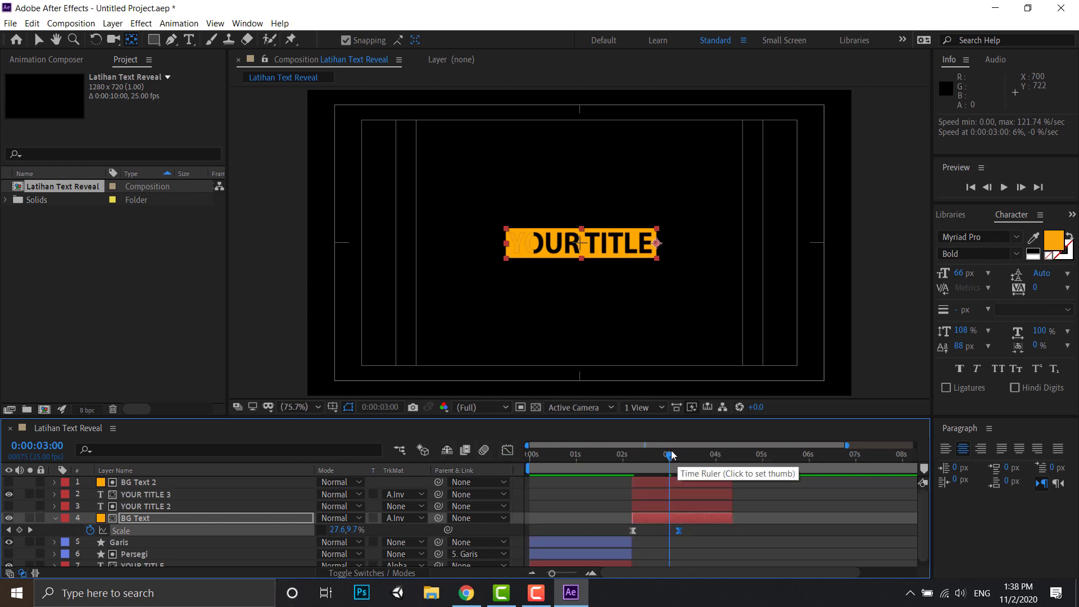
- Preview the animation from the start and inspect the box reveal from about 0:00:02:05 to 0:00:03:23
left_click(665, 454)
left_click_drag(622, 463, 517, 469)
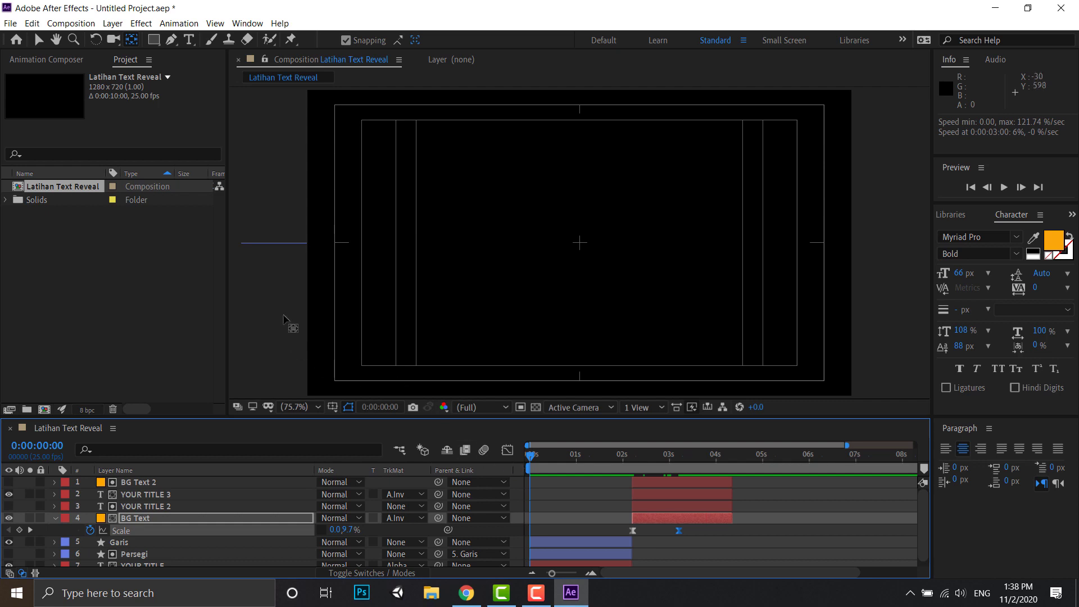
left_click(38, 39)
left_click(265, 295)
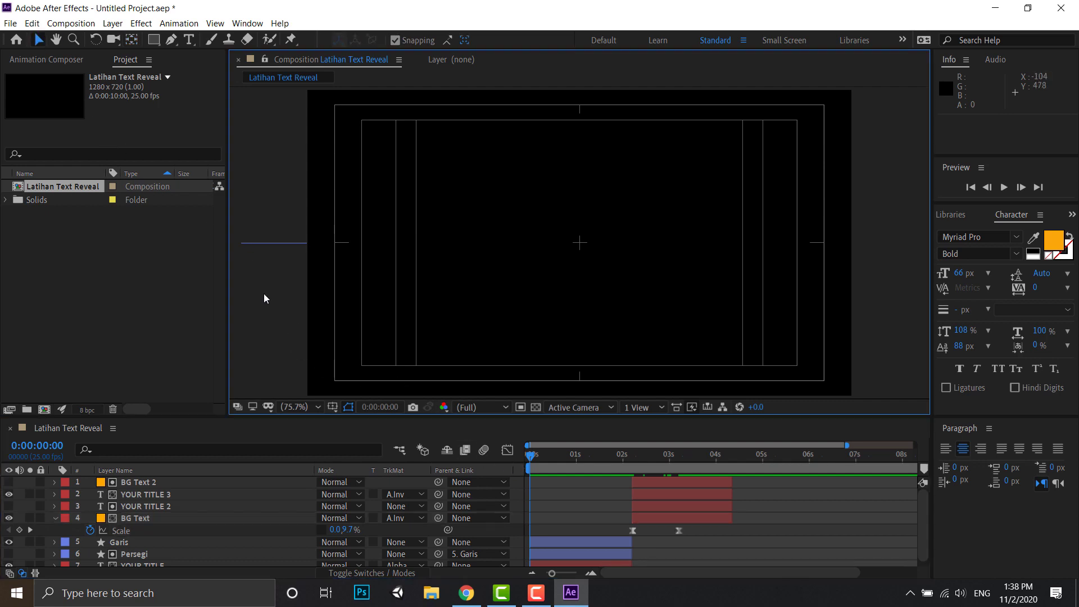
key("space")
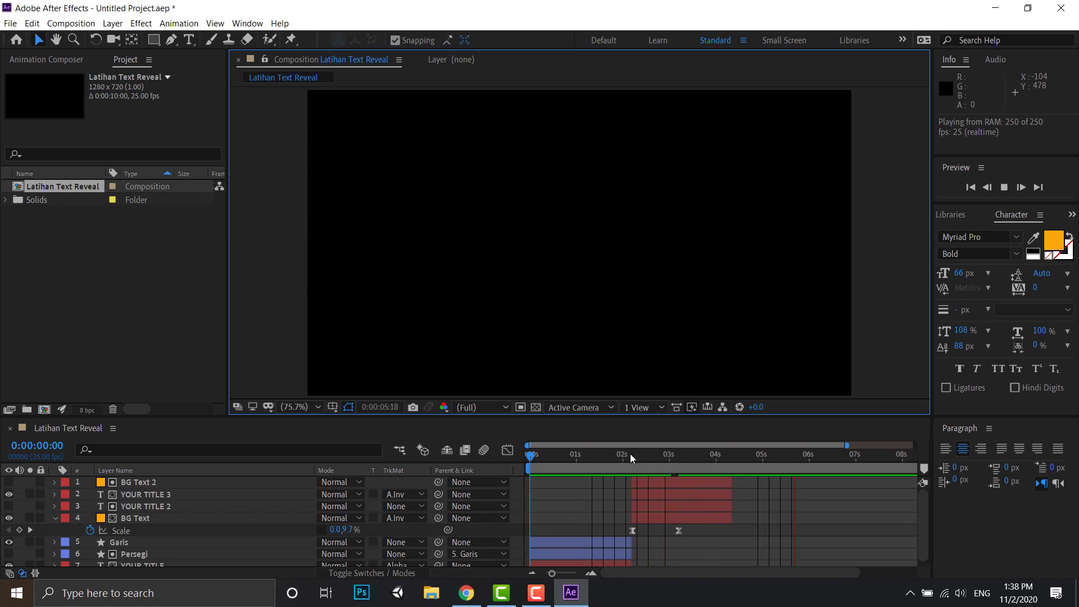
left_click(629, 454)
left_click_drag(636, 457, 713, 456)
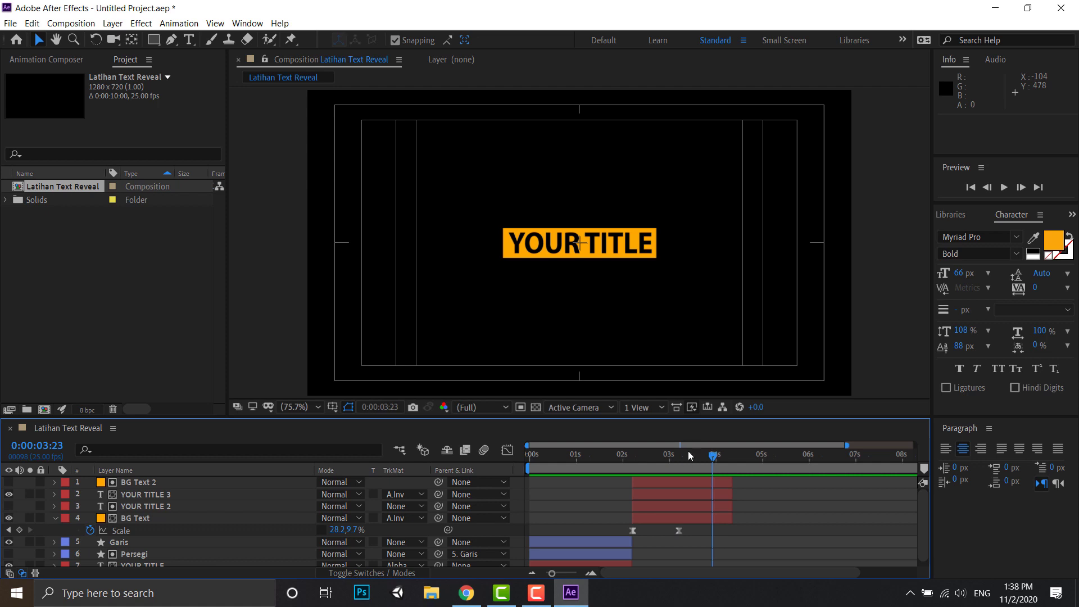
- Reveal BG Text 2's keyframes, set the current time to 0:00:02:05 and delete both of its Scale keyframes
left_click(673, 482)
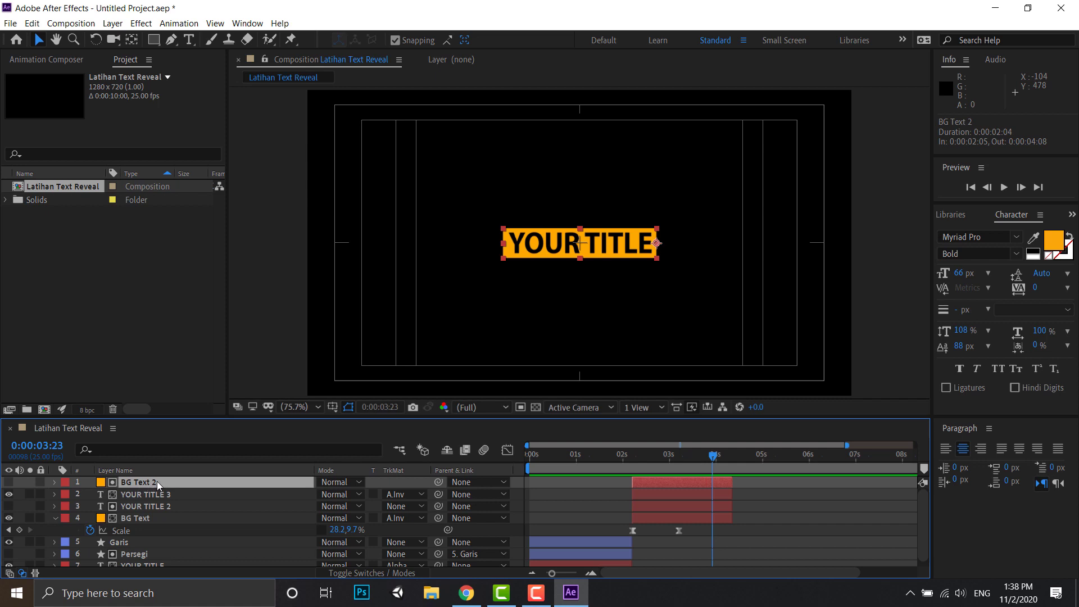
key("u")
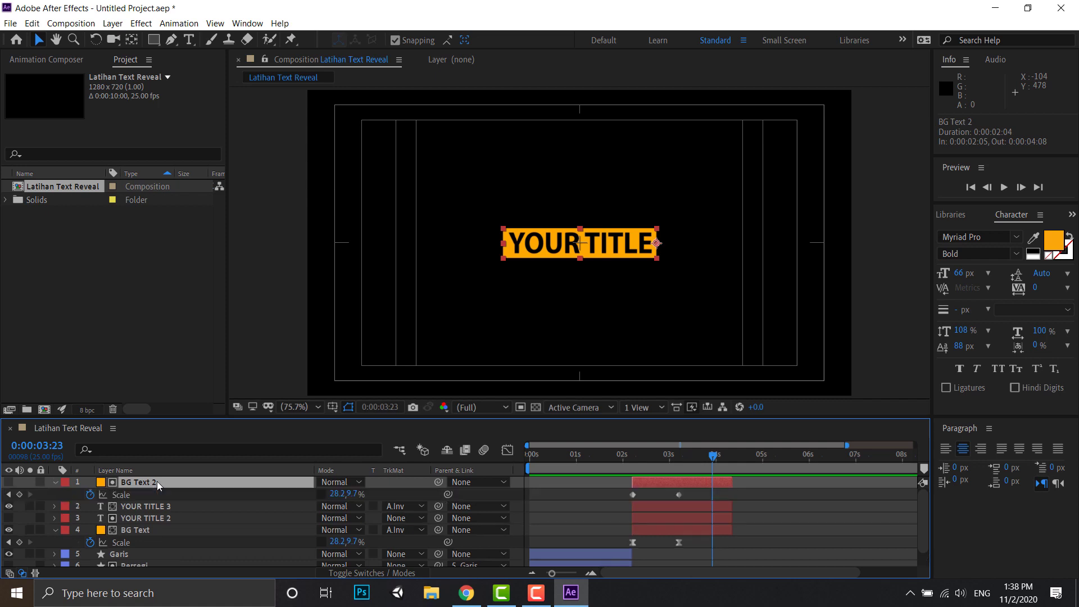
left_click(685, 496)
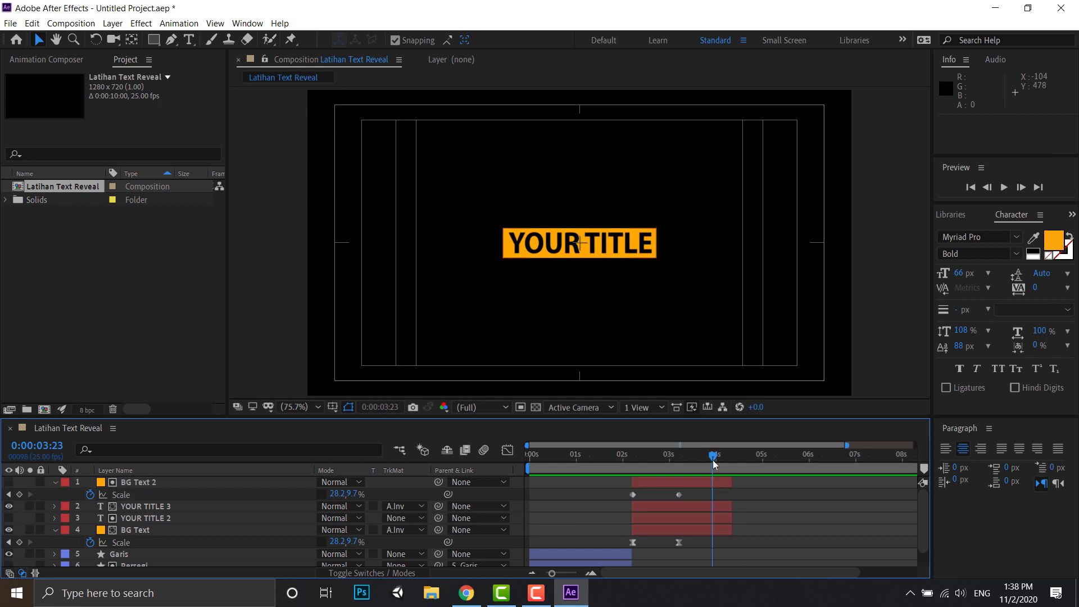
left_click_drag(712, 458, 631, 468)
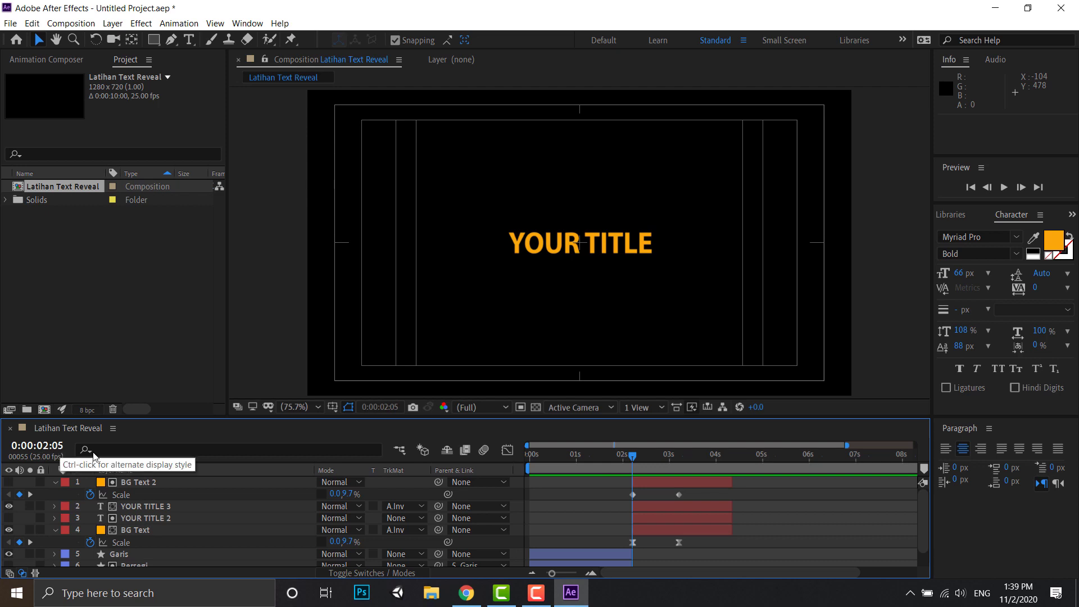
left_click_drag(698, 492, 627, 500)
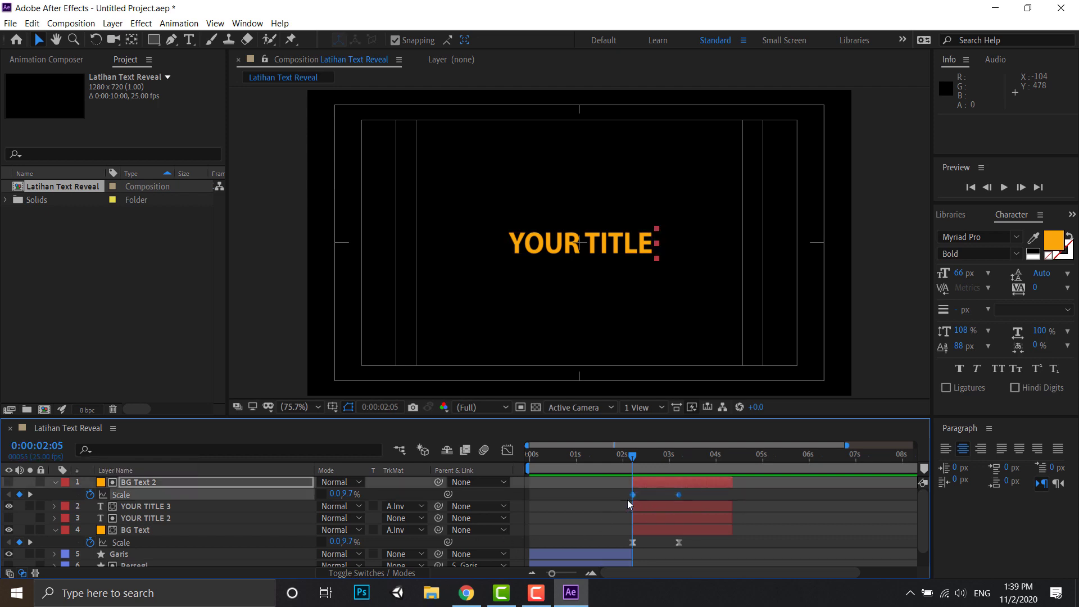
key("Delete")
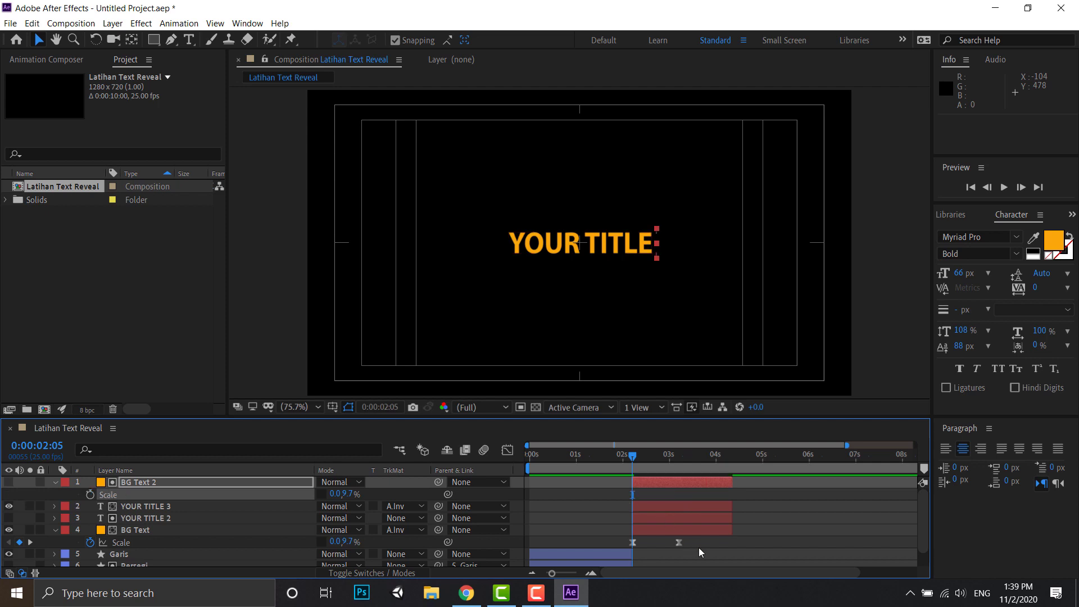
- Copy both eased Scale keyframes from BG Text and paste them onto BG Text 2 at 0:00:02:05
left_click(697, 546)
left_click_drag(692, 547, 627, 544)
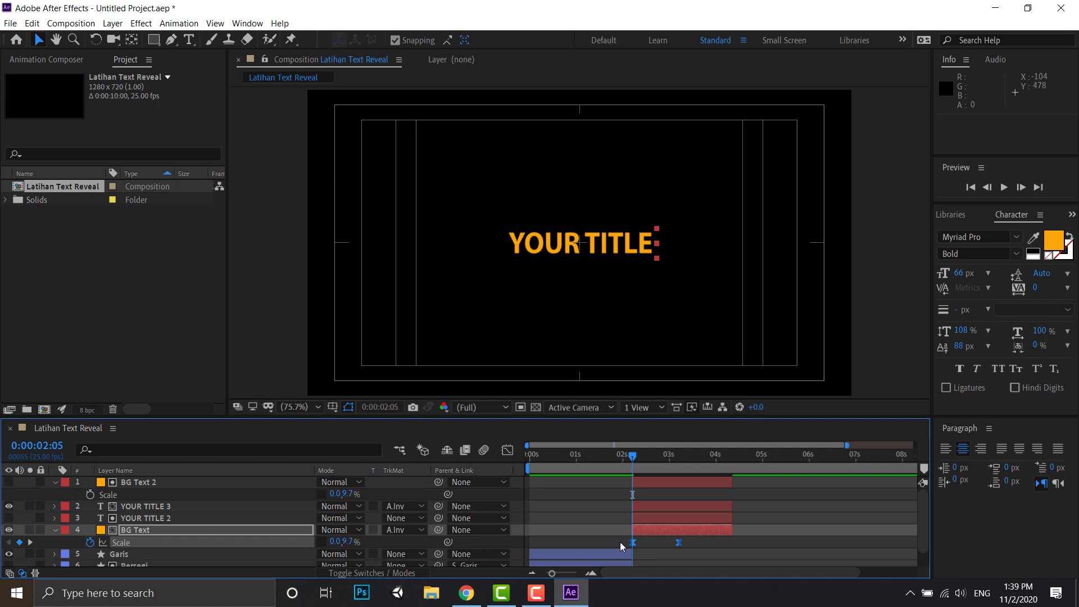
key("ctrl+c")
key("ctrl+v")
left_click(645, 484)
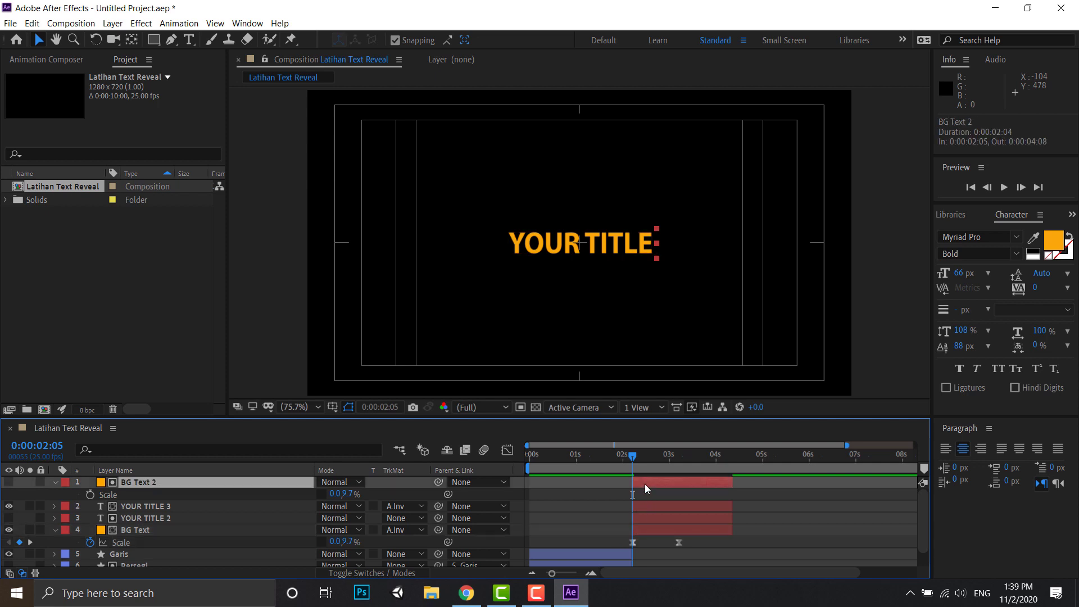
key("ctrl+v")
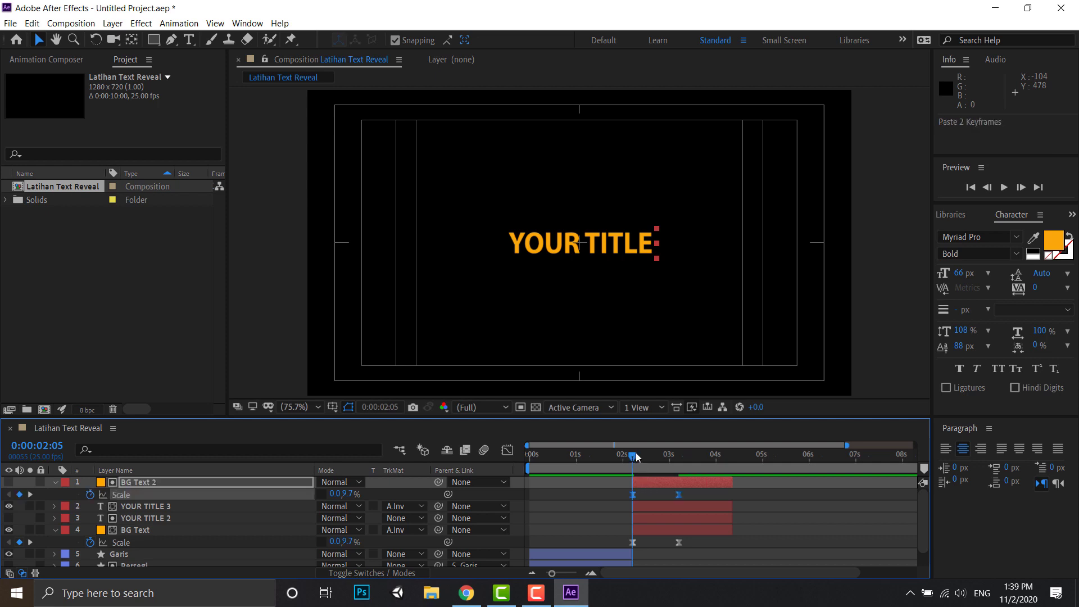
- Set the current time to 0:00:03:05 and trim the ends of BG Text 2, YOUR TITLE 3, YOUR TITLE 2 and BG Text to it
left_click_drag(634, 459, 679, 470)
left_click_drag(679, 470, 682, 470)
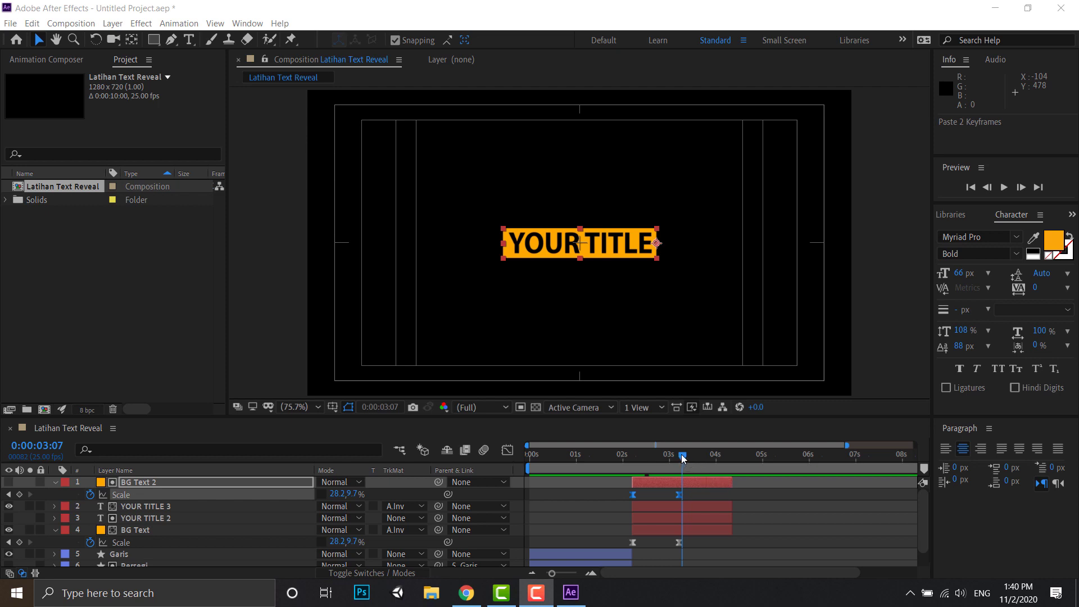
mouse_move(682, 458)
left_mouse_down()
mouse_move(519, 464)
mouse_move(679, 458)
left_mouse_up()
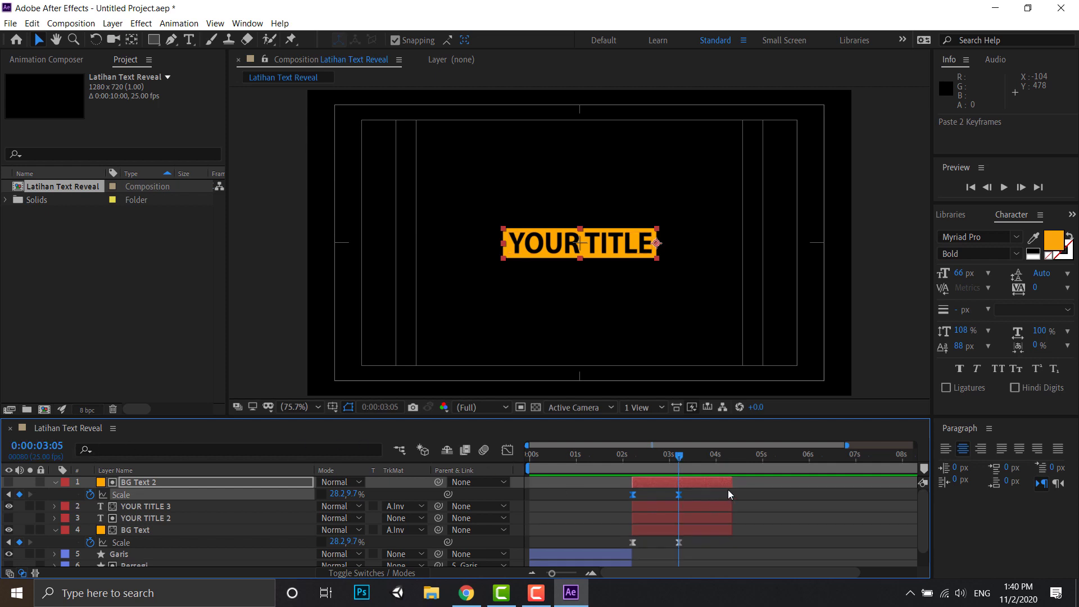
left_click_drag(732, 484, 680, 490)
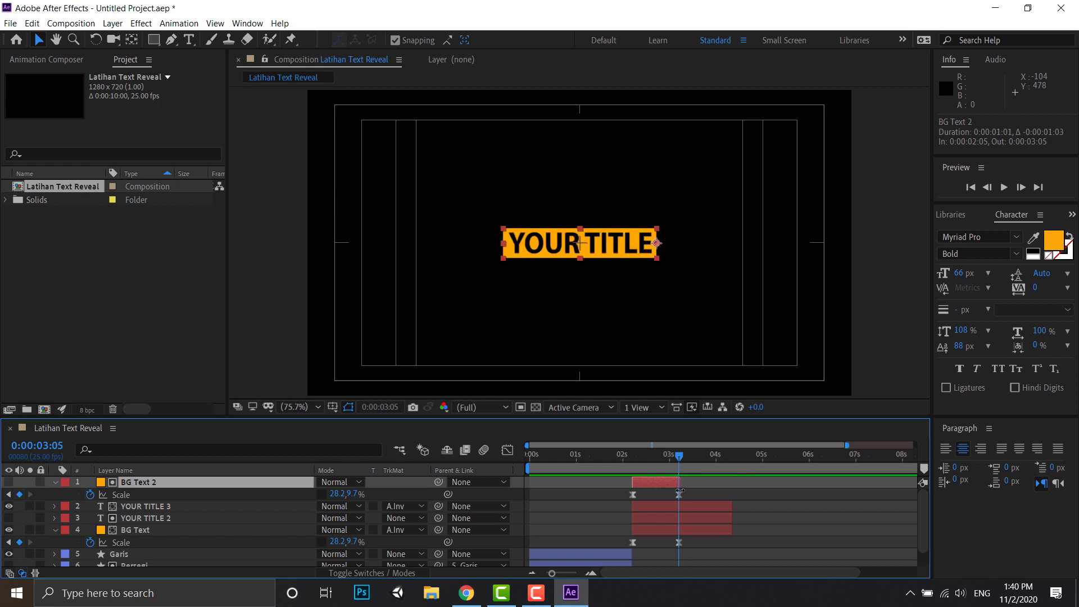
left_click_drag(731, 508, 678, 530)
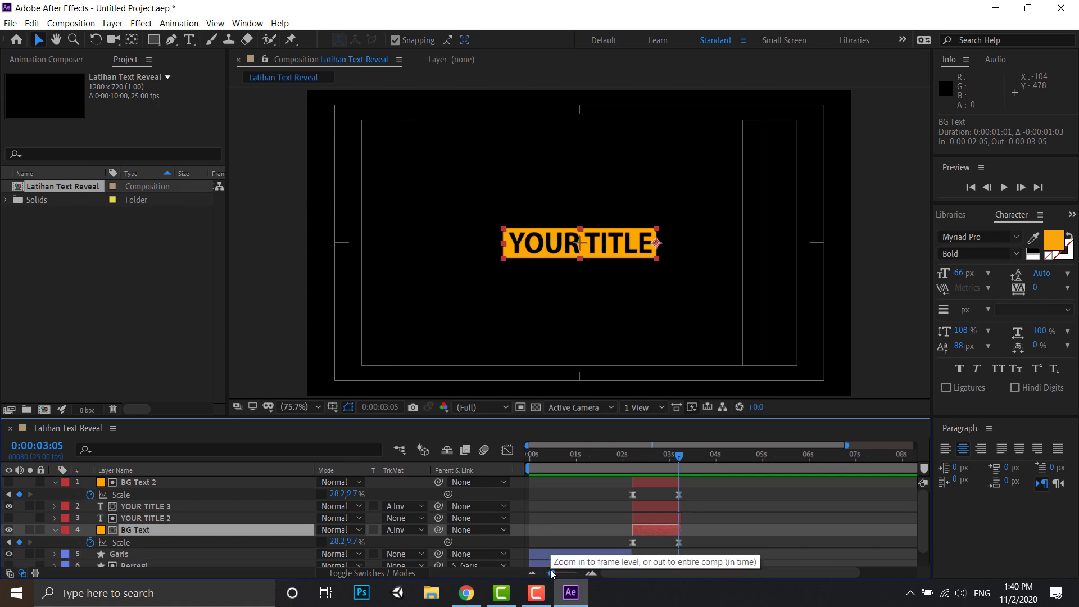
- Fine-trim the ends of the two BG Text and two title layers by one frame so they finish at 0:00:03:04
left_click_drag(550, 573, 573, 574)
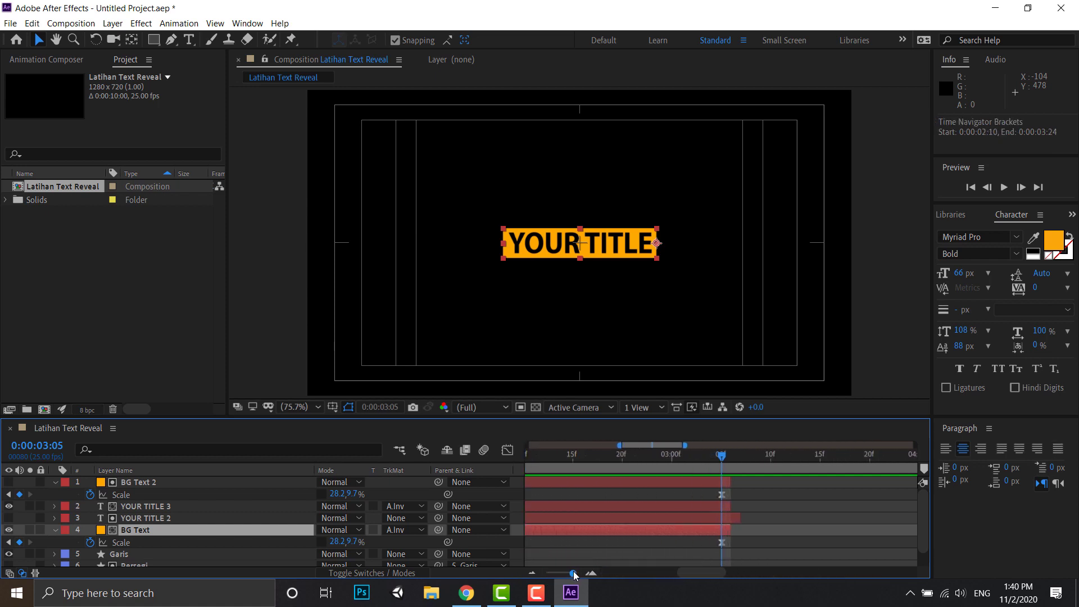
left_click_drag(740, 517, 722, 481)
left_click(726, 507)
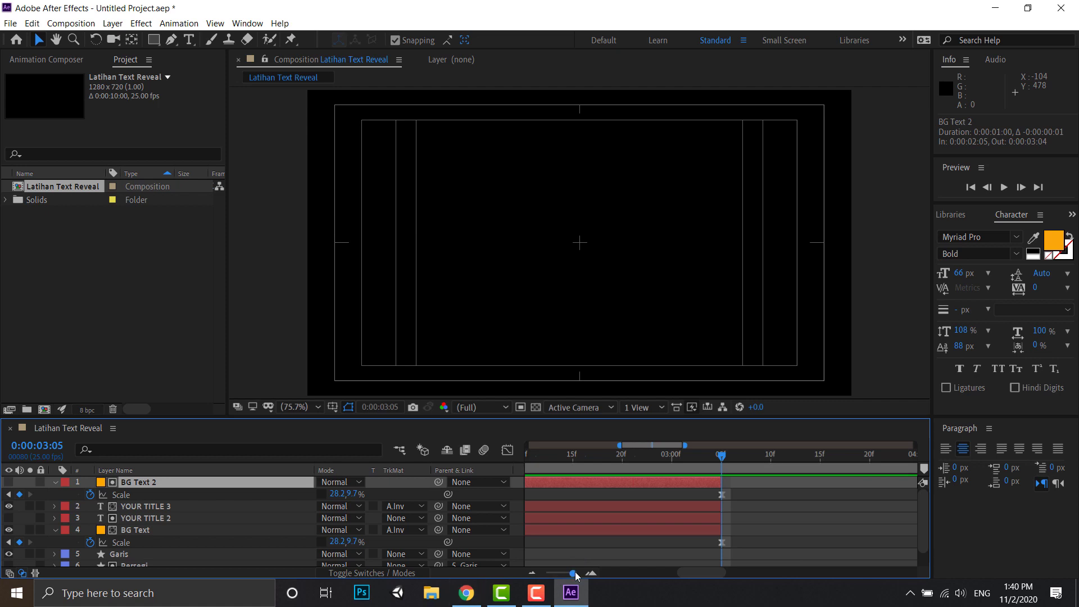
left_click_drag(576, 572, 546, 578)
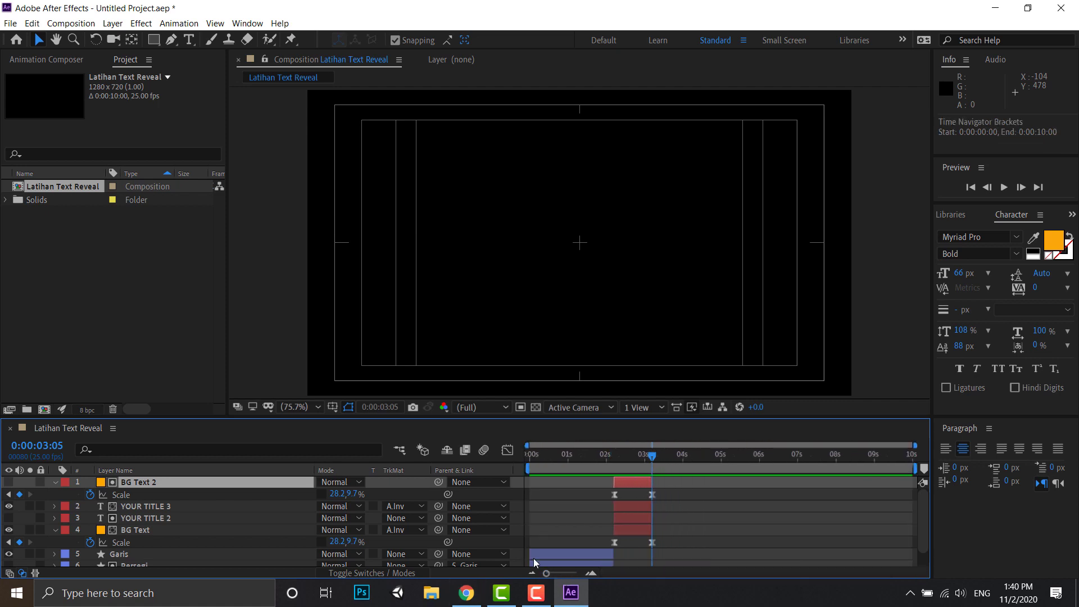
- Enlarge the timeline area to show all seven layers and collapse the properties of BG Text 2 and BG Text
left_click_drag(221, 417, 218, 350)
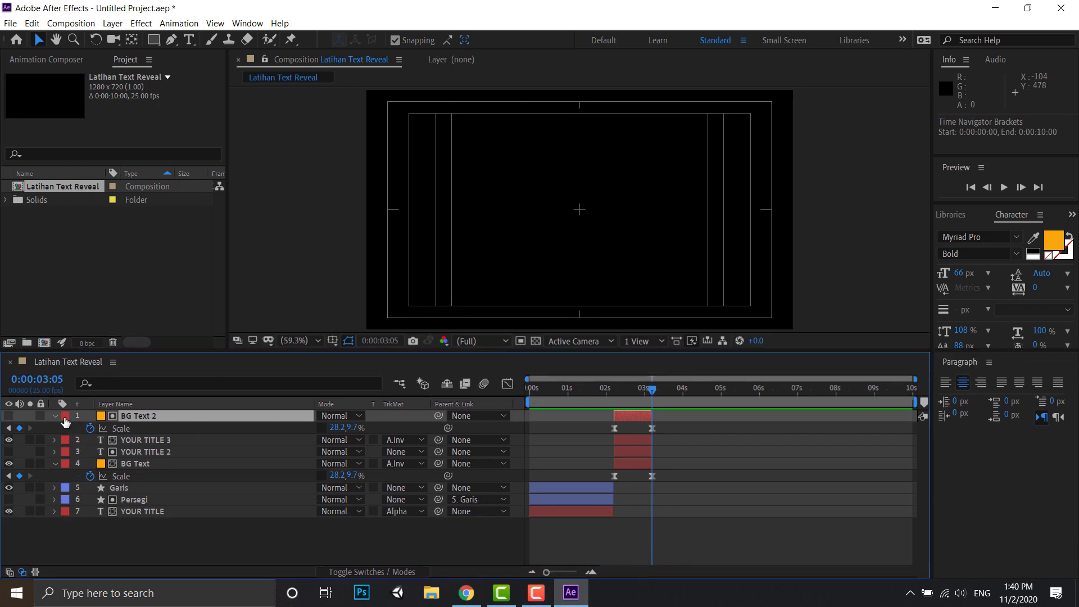
left_click(55, 416)
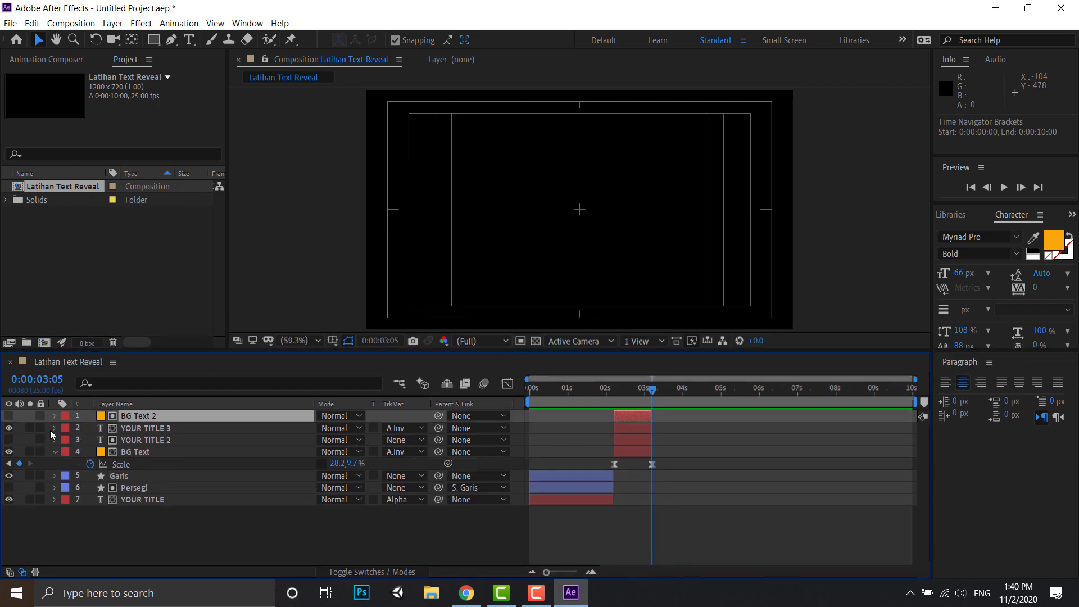
left_click(55, 451)
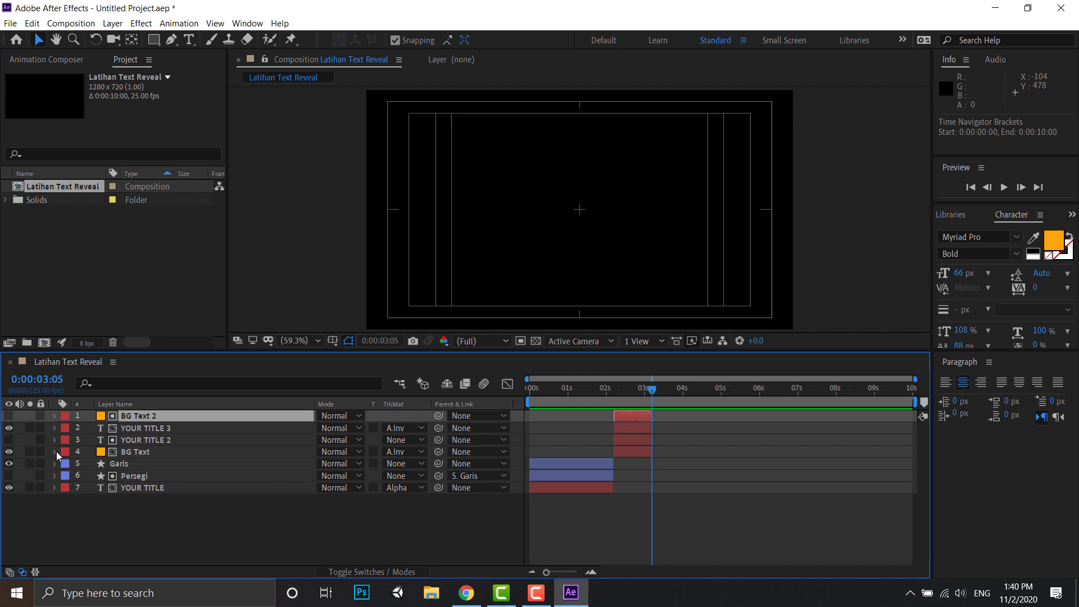
left_click(127, 534)
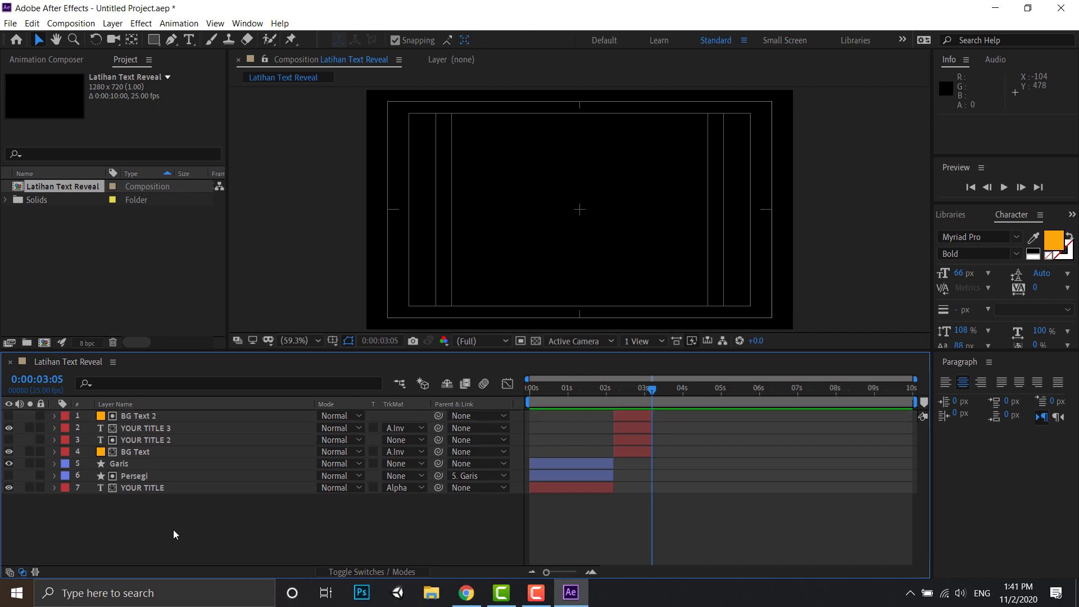
- Pre-compose all seven layers into a new composition named Animasi Text, moving all attributes into it
left_click_drag(173, 529, 137, 418)
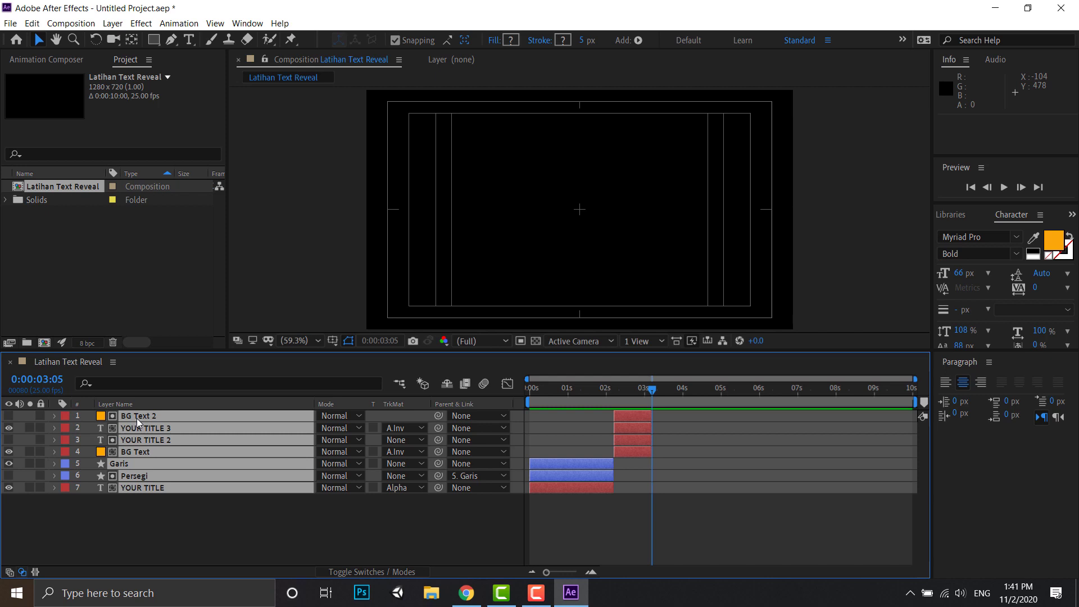
right_click(138, 419)
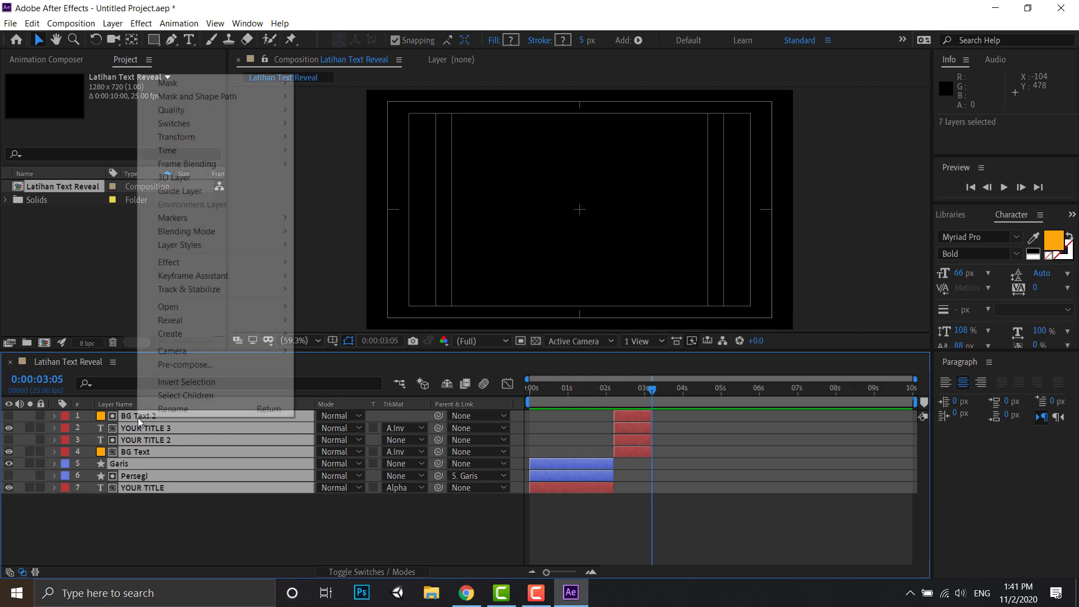
left_click(194, 365)
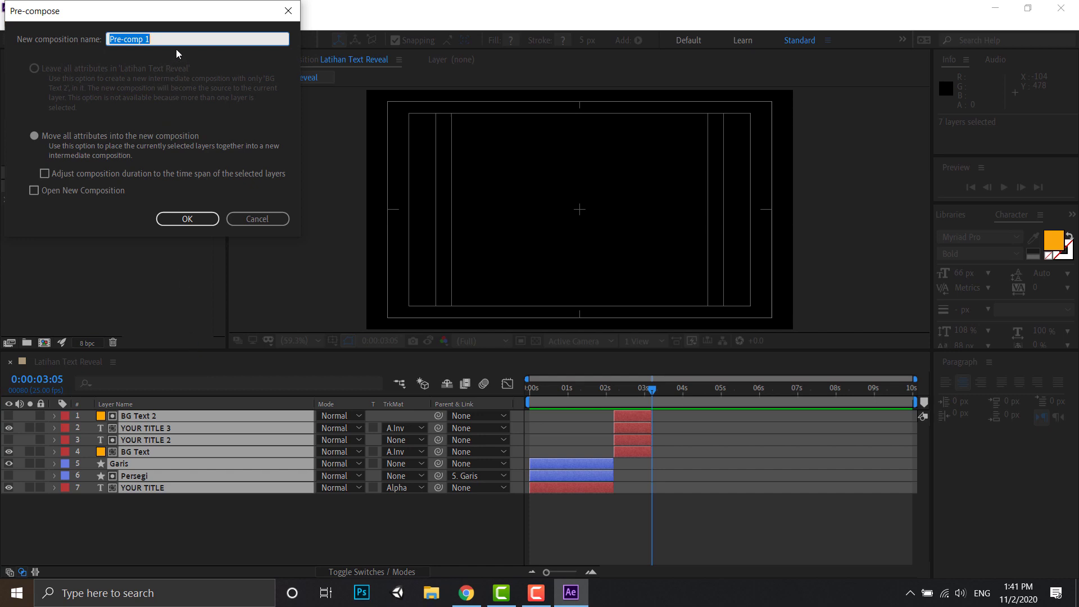
type("Animasi Text")
left_click(187, 219)
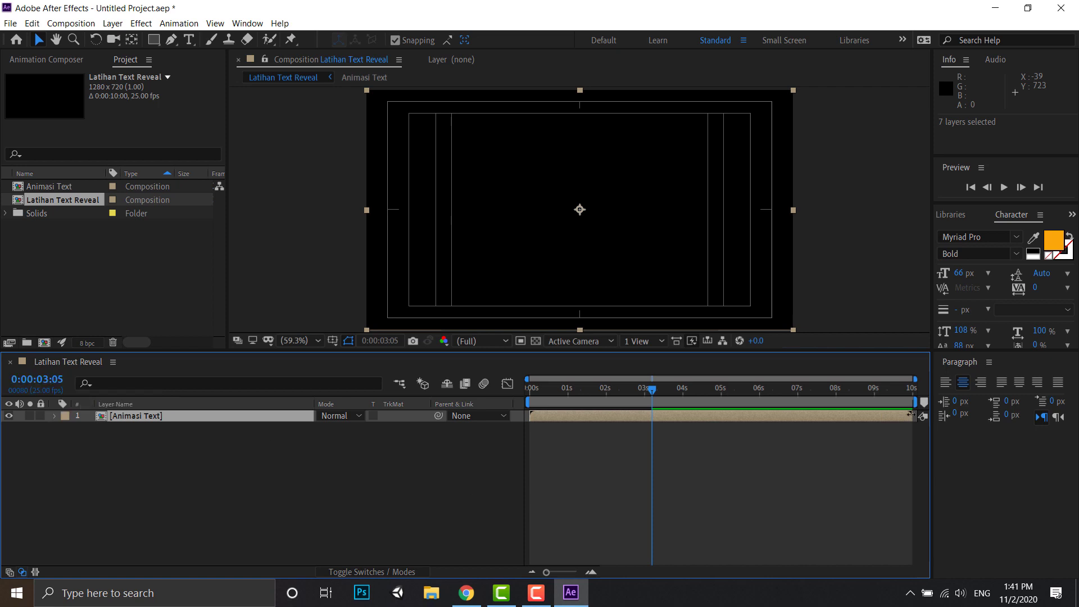
- Trim the end of the Animasi Text layer to 0:00:03:04
left_click_drag(911, 416, 650, 434)
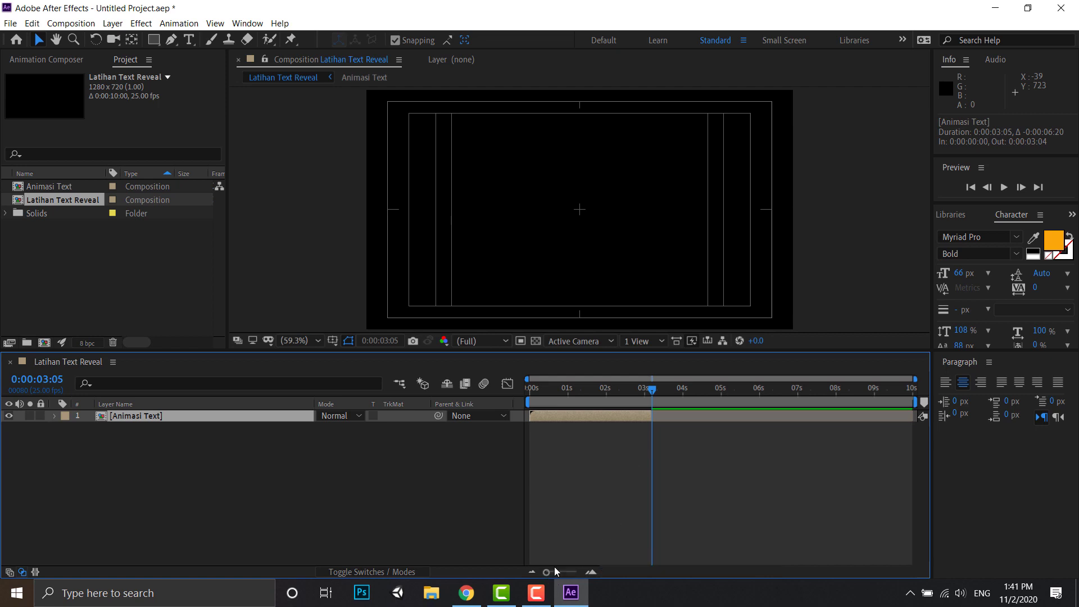
left_click_drag(554, 575, 583, 576)
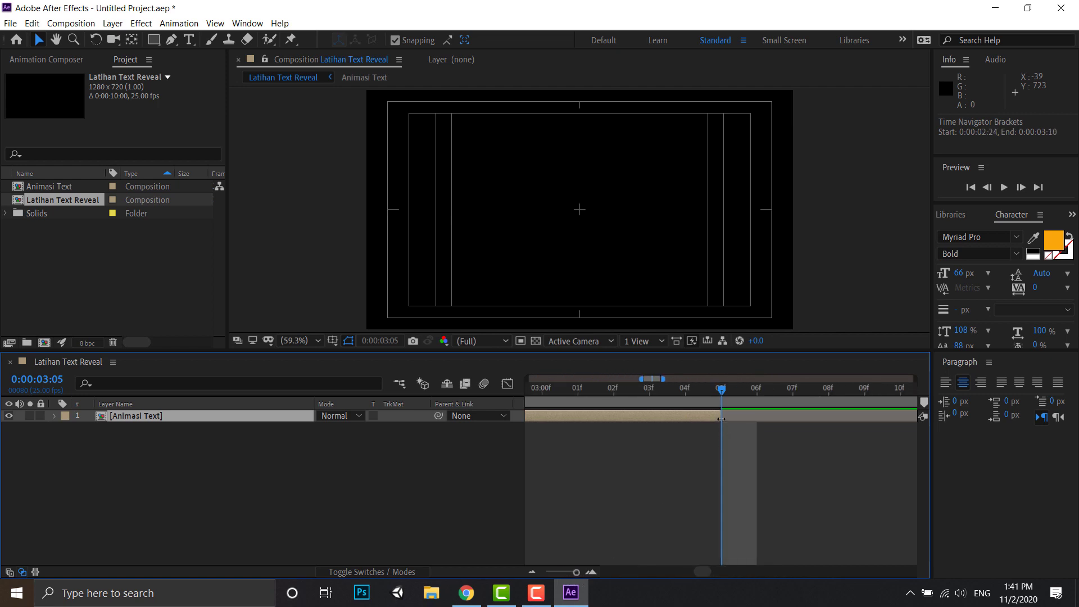
mouse_move(741, 422)
left_mouse_down()
mouse_move(771, 431)
mouse_move(728, 411)
left_mouse_up()
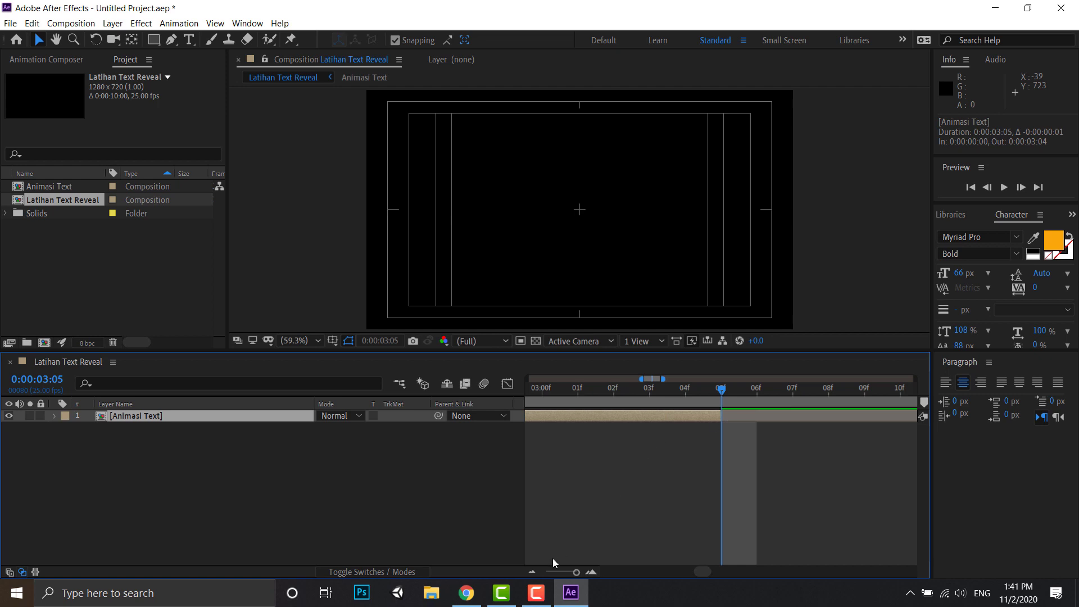
left_click_drag(577, 575, 550, 574)
left_click(188, 454)
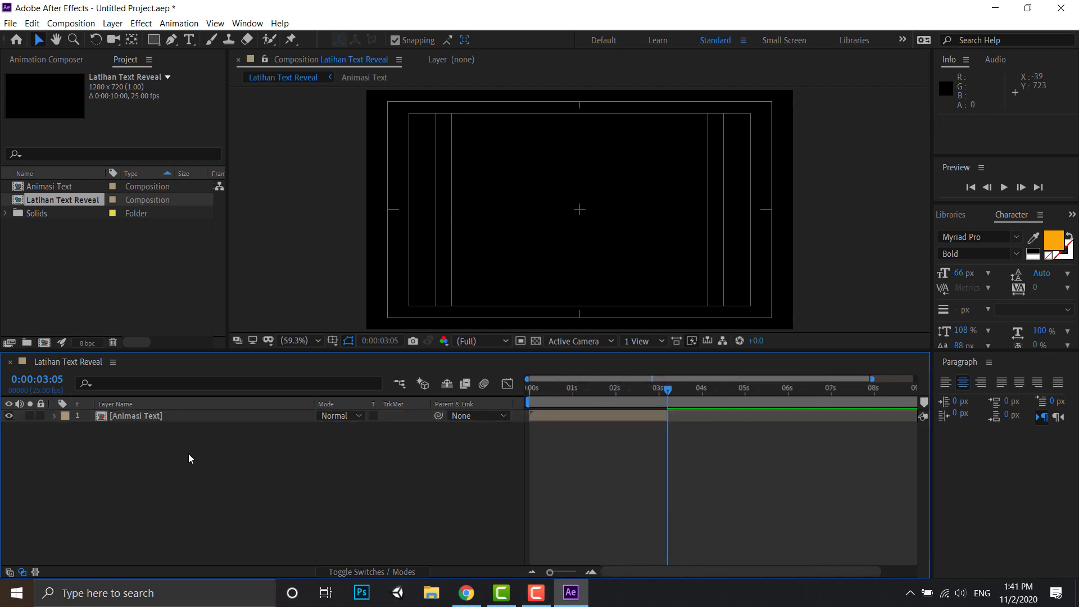
- Duplicate the Animasi Text layer and time-reverse the upper copy
left_click(131, 416)
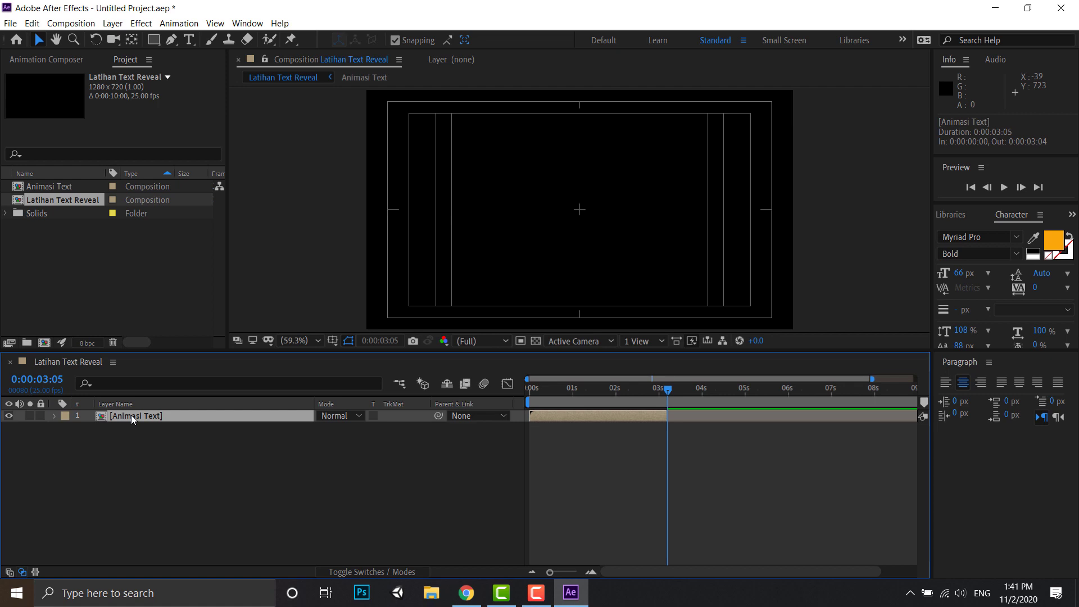
key("ctrl+d")
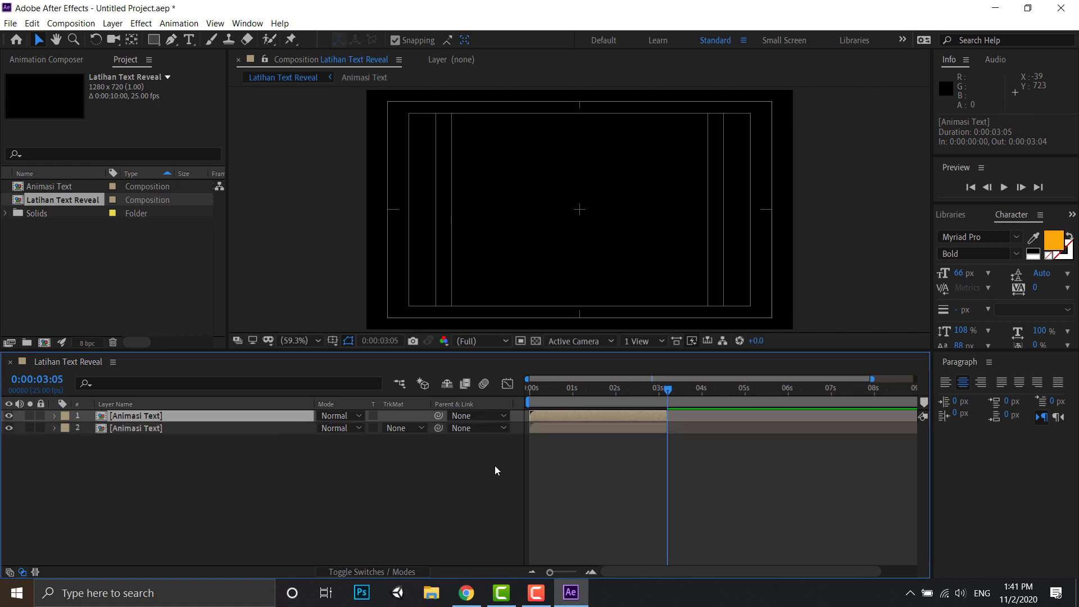
right_click(611, 414)
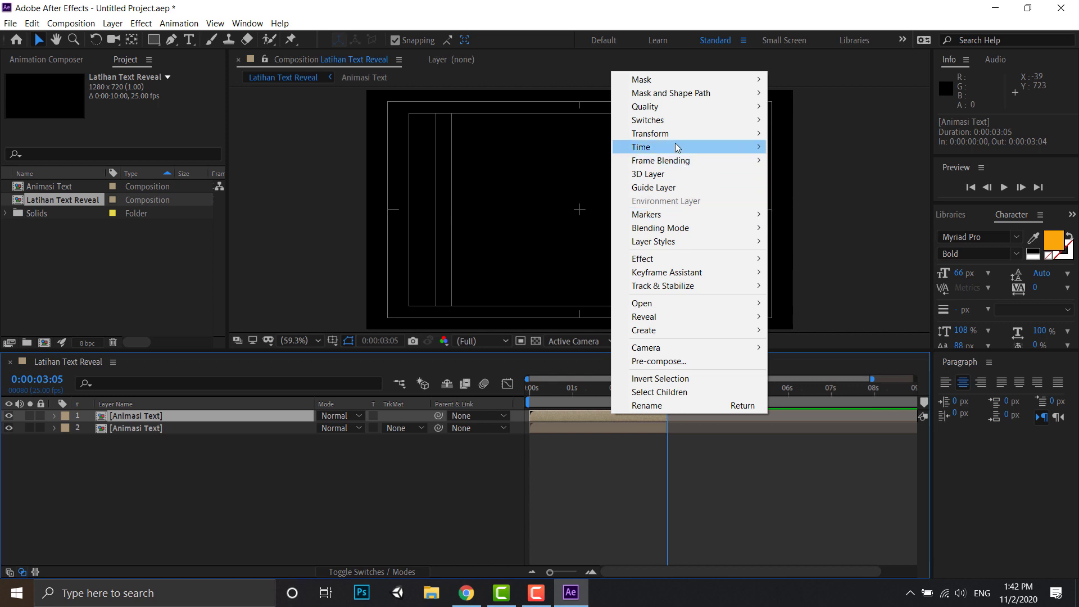
mouse_move(676, 146)
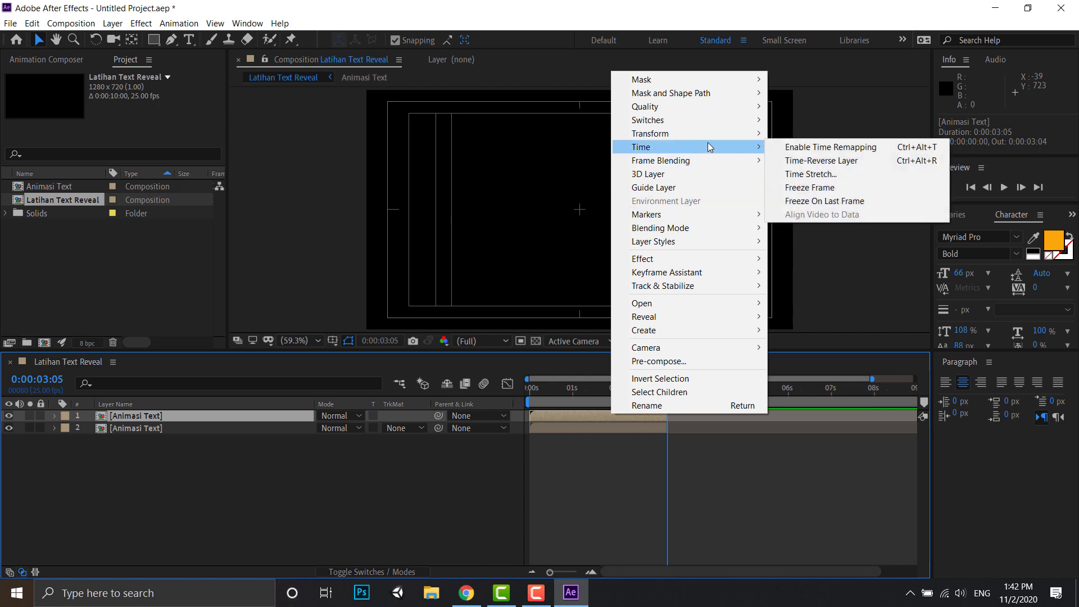
left_click(835, 161)
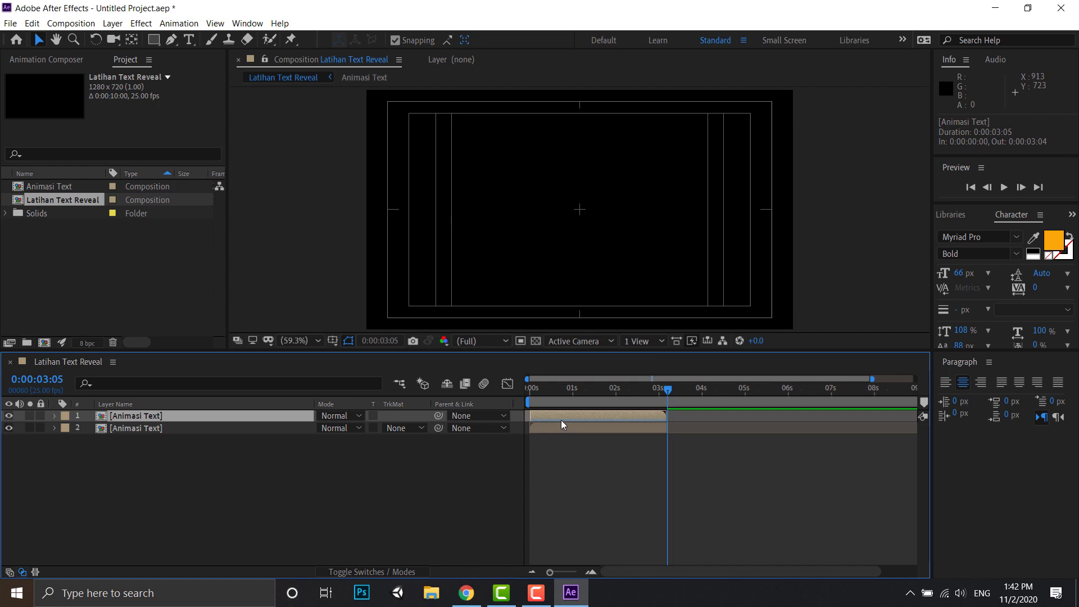
- Shift the reversed Animasi Text copy later in time so it starts at 0:00:03:01, slightly overlapping the original's end
mouse_move(579, 417)
left_mouse_down()
mouse_move(707, 416)
mouse_move(686, 393)
mouse_move(774, 395)
mouse_move(531, 389)
mouse_move(677, 392)
mouse_move(765, 407)
mouse_move(754, 410)
left_mouse_up()
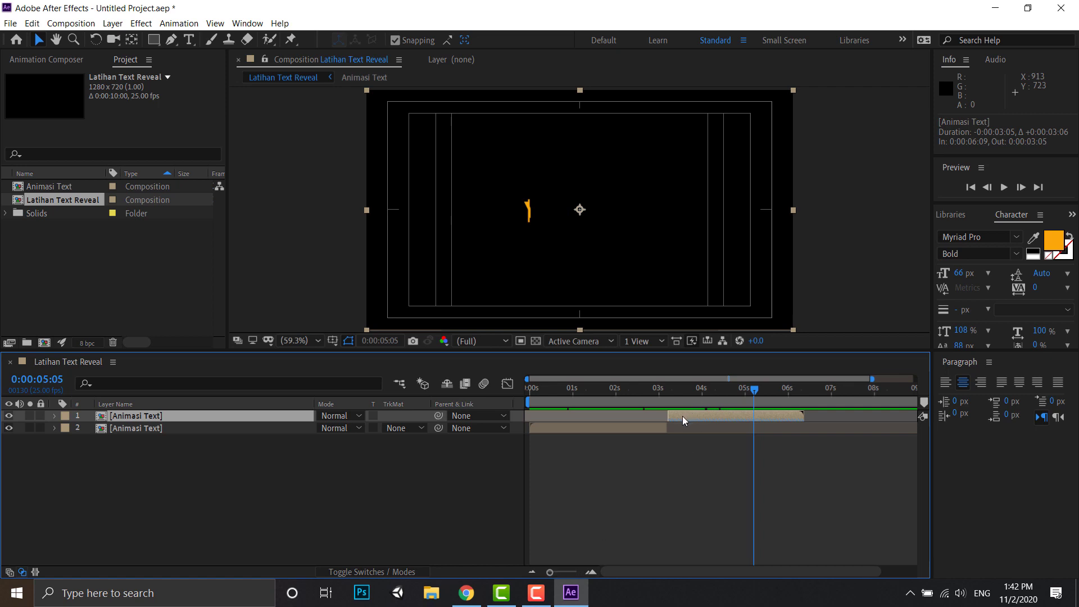
left_click(682, 440)
left_click_drag(697, 414, 670, 417)
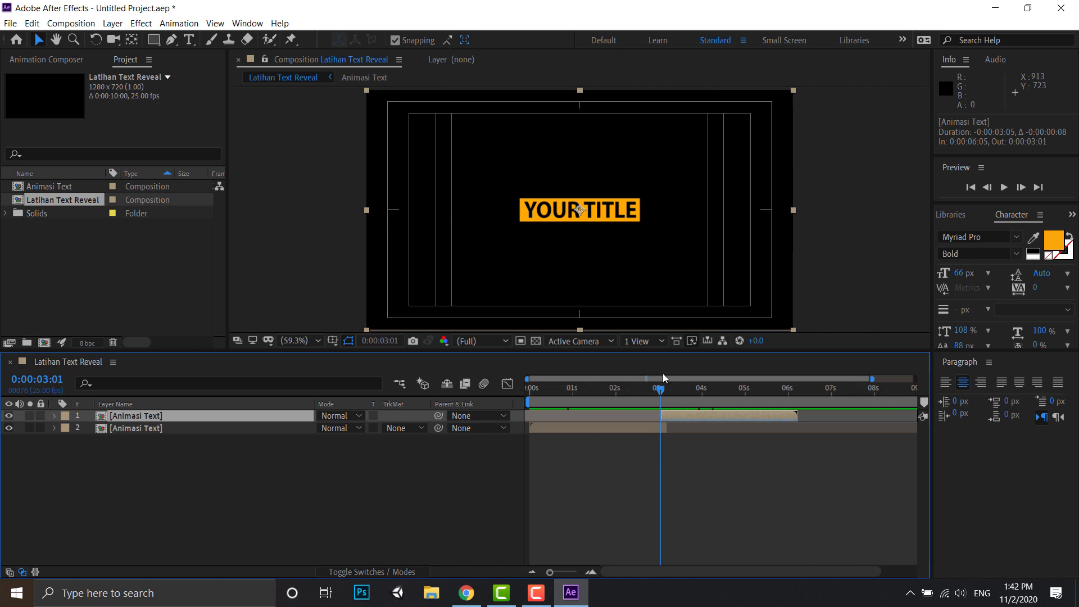
- Return to 0:00:00:00 and preview the full forward and reversed title animation
left_click_drag(660, 389, 514, 380)
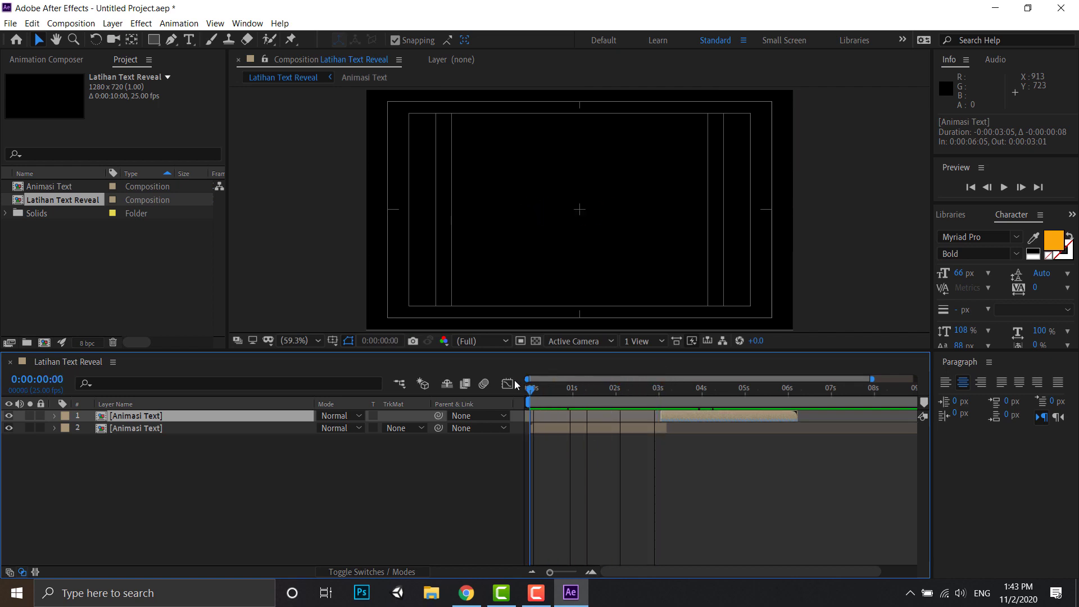
left_click(346, 254)
key("space")
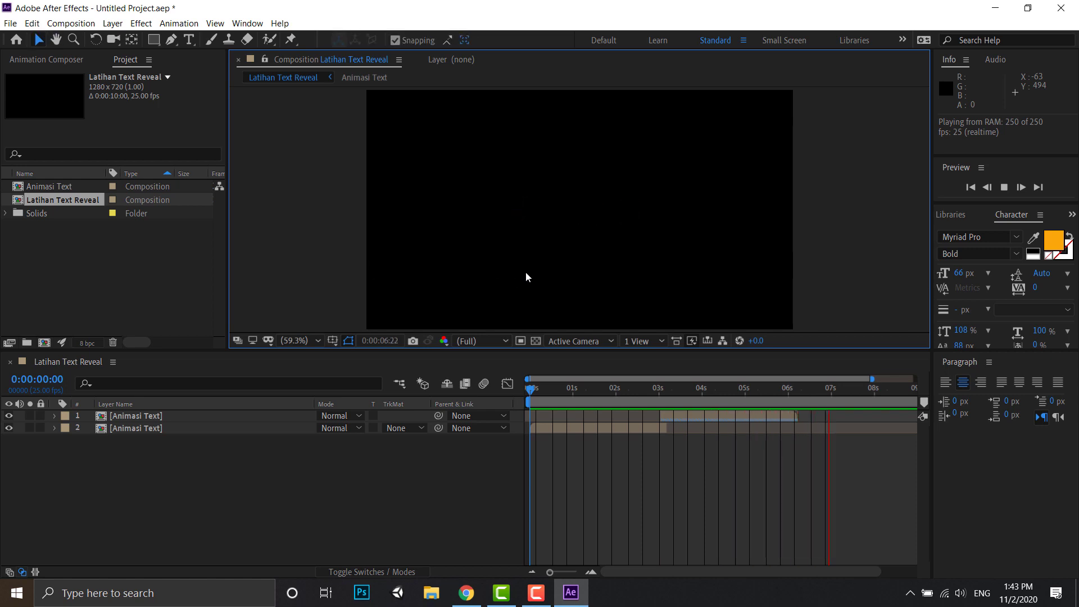
key("space")
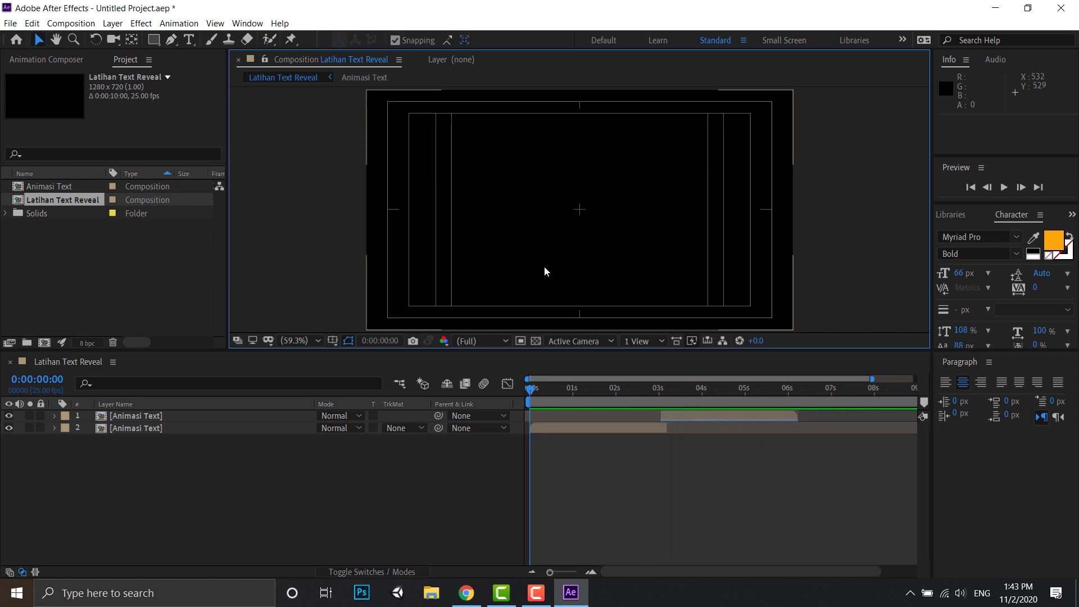